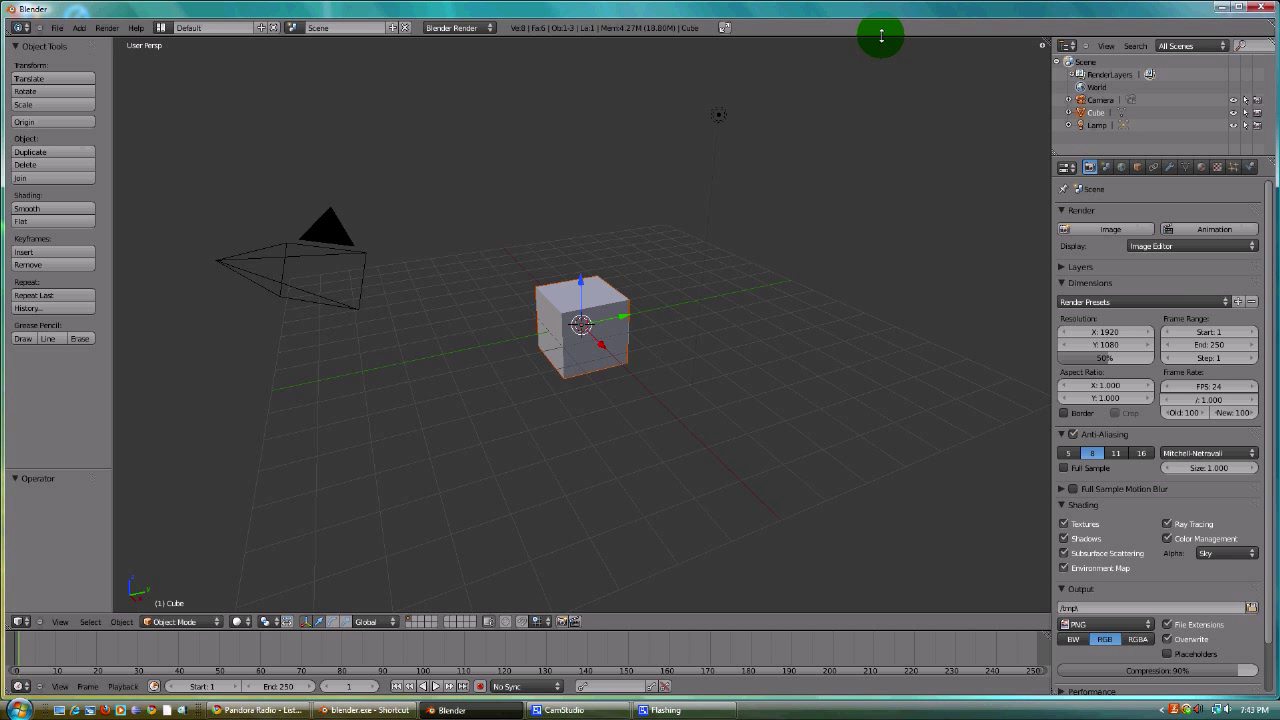
- Split the 3D viewport into two side-by-side views and set the new one to right orthographic without its tool shelf
{"action": "left_click_drag", "start_coordinate": [1049, 38], "coordinate": [528, 43]}
{"action": "key", "text": "KP_3"}
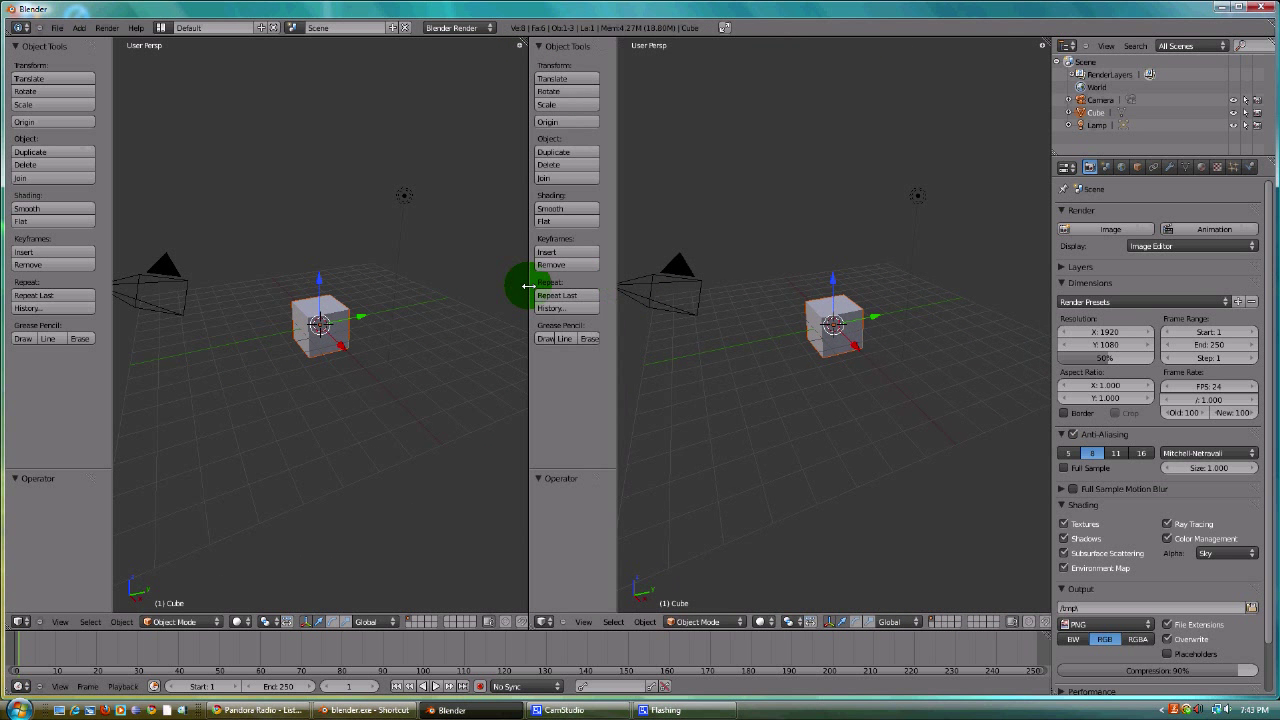
{"action": "key", "text": "t"}
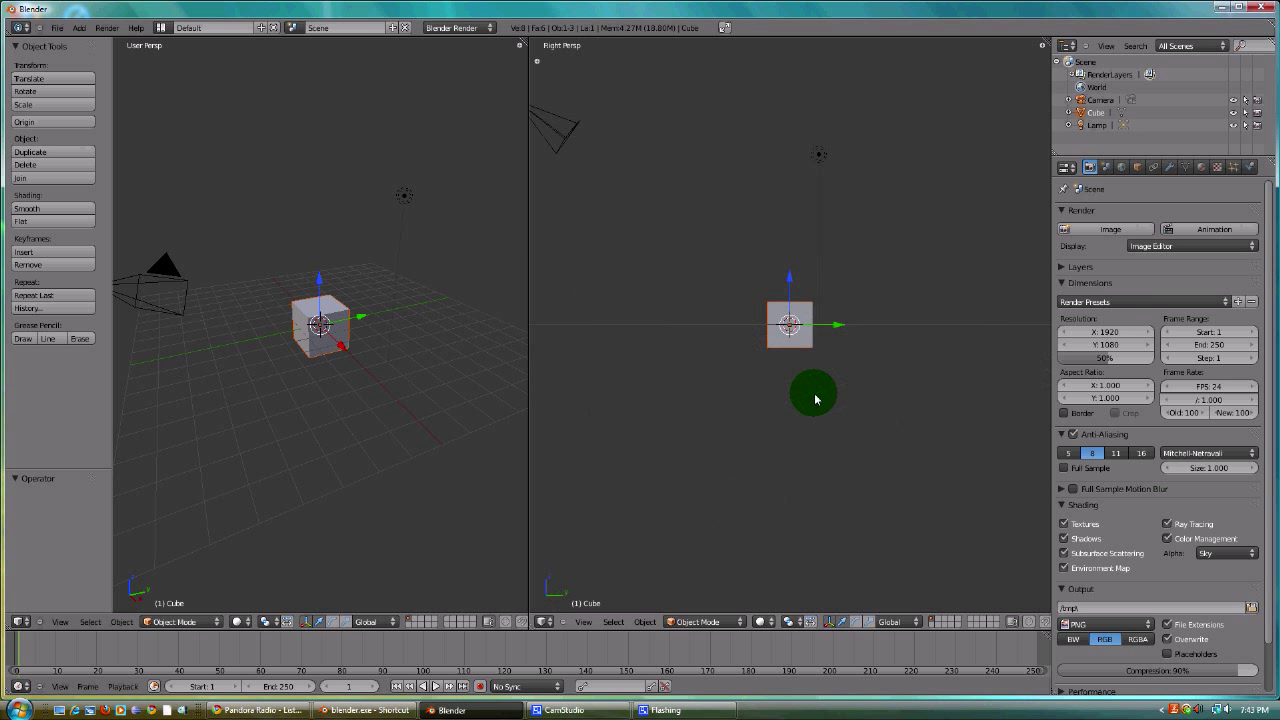
{"action": "left_click", "coordinate": [582, 622]}
{"action": "left_click", "coordinate": [612, 469]}
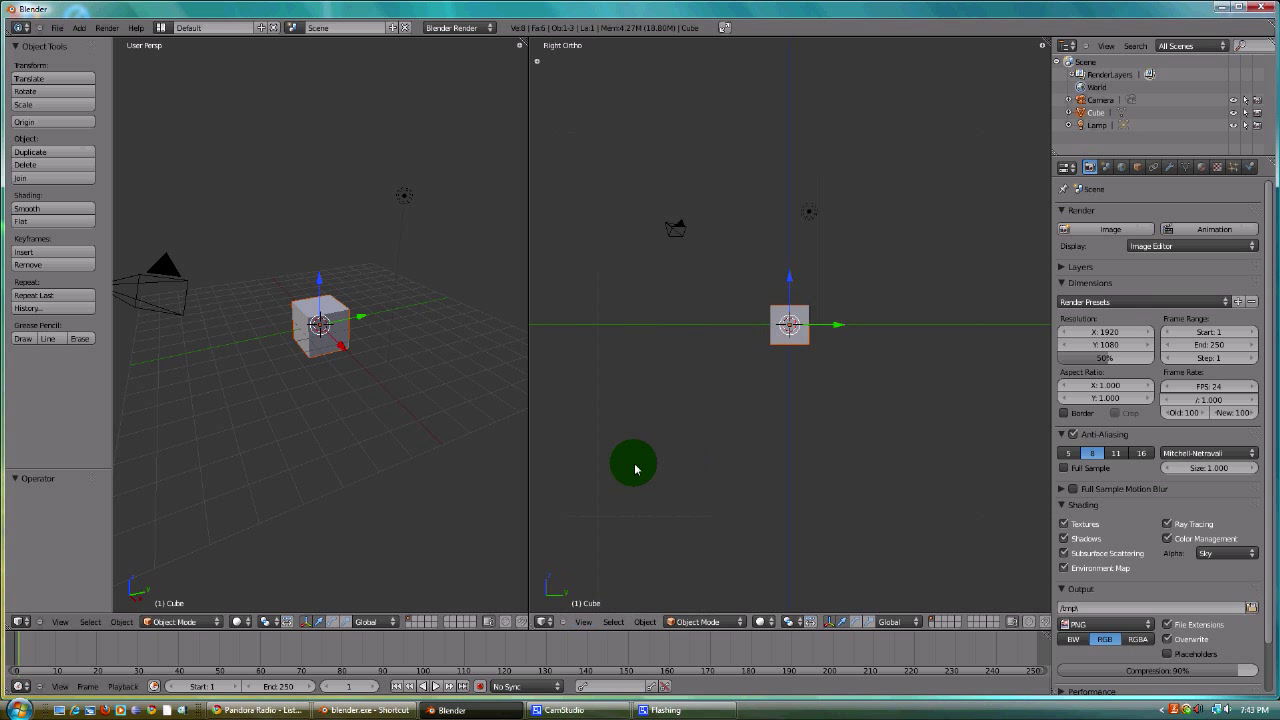
- Set the other 3D viewport to a front orthographic view
{"action": "key", "text": "KP_1"}
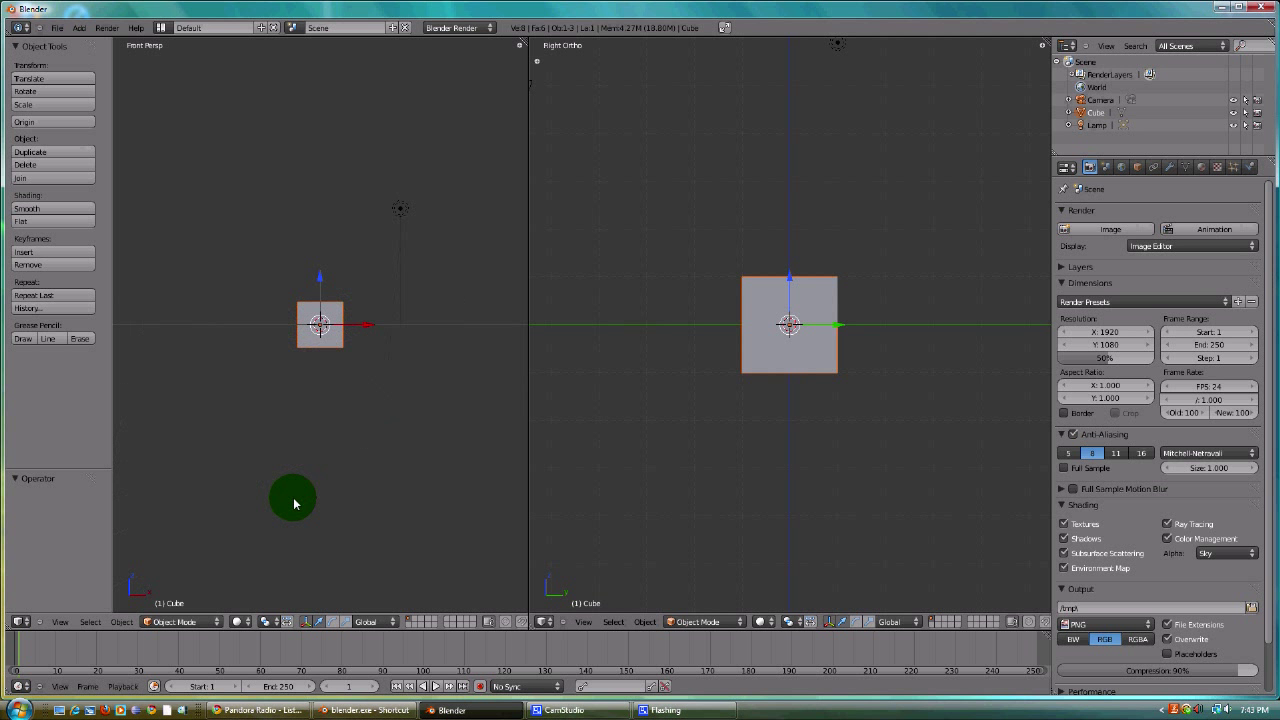
{"action": "scroll", "coordinate": [293, 503], "scroll_direction": "up", "scroll_amount": 5}
{"action": "left_click", "coordinate": [92, 622]}
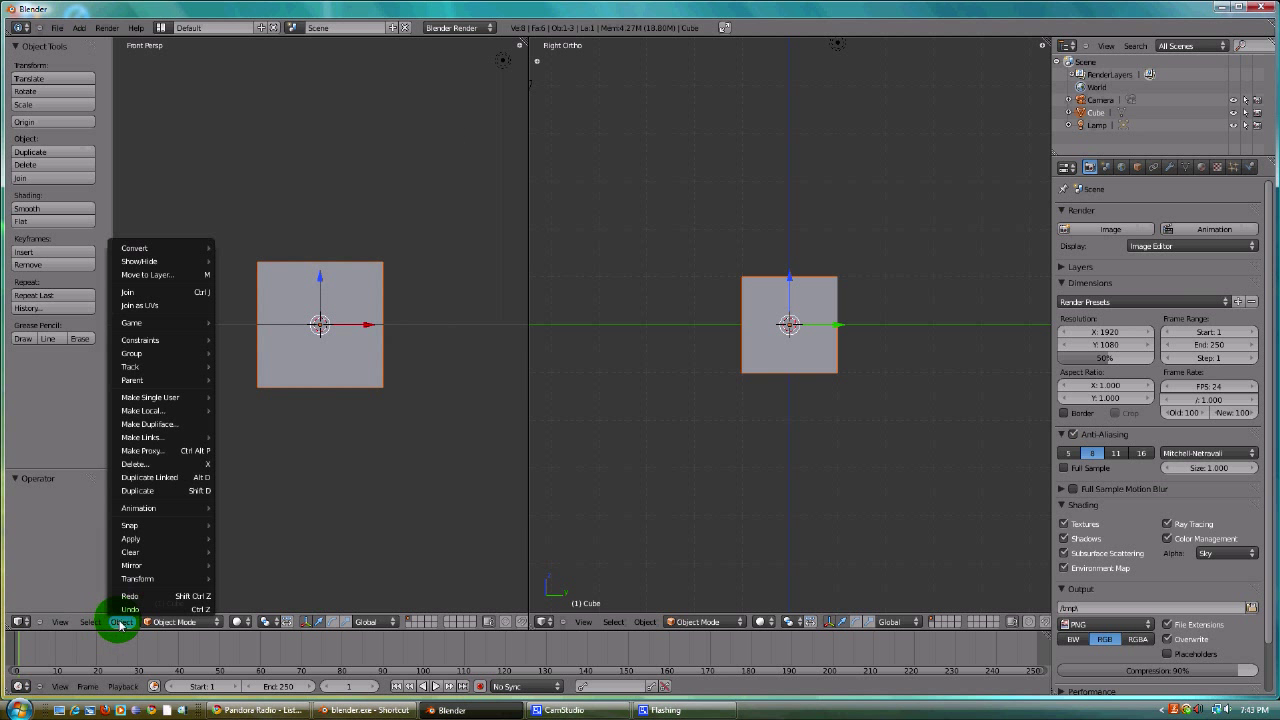
{"action": "left_click", "coordinate": [59, 622]}
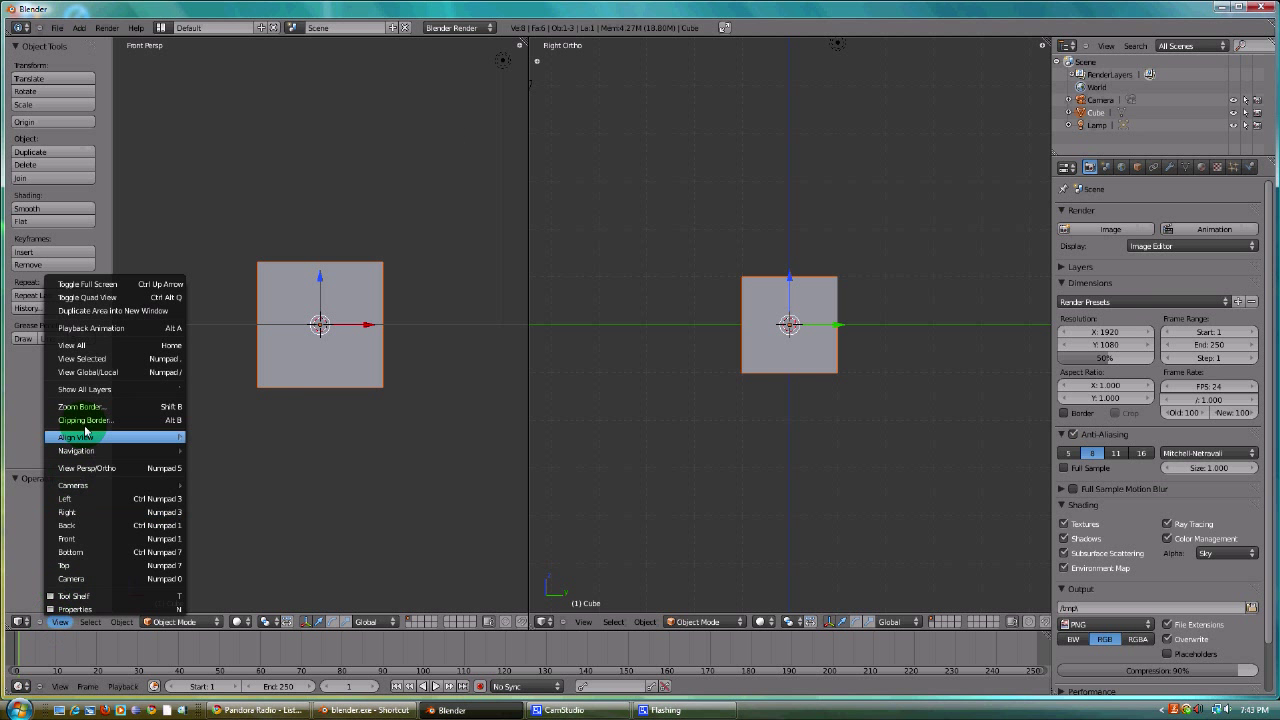
{"action": "left_click", "coordinate": [105, 468]}
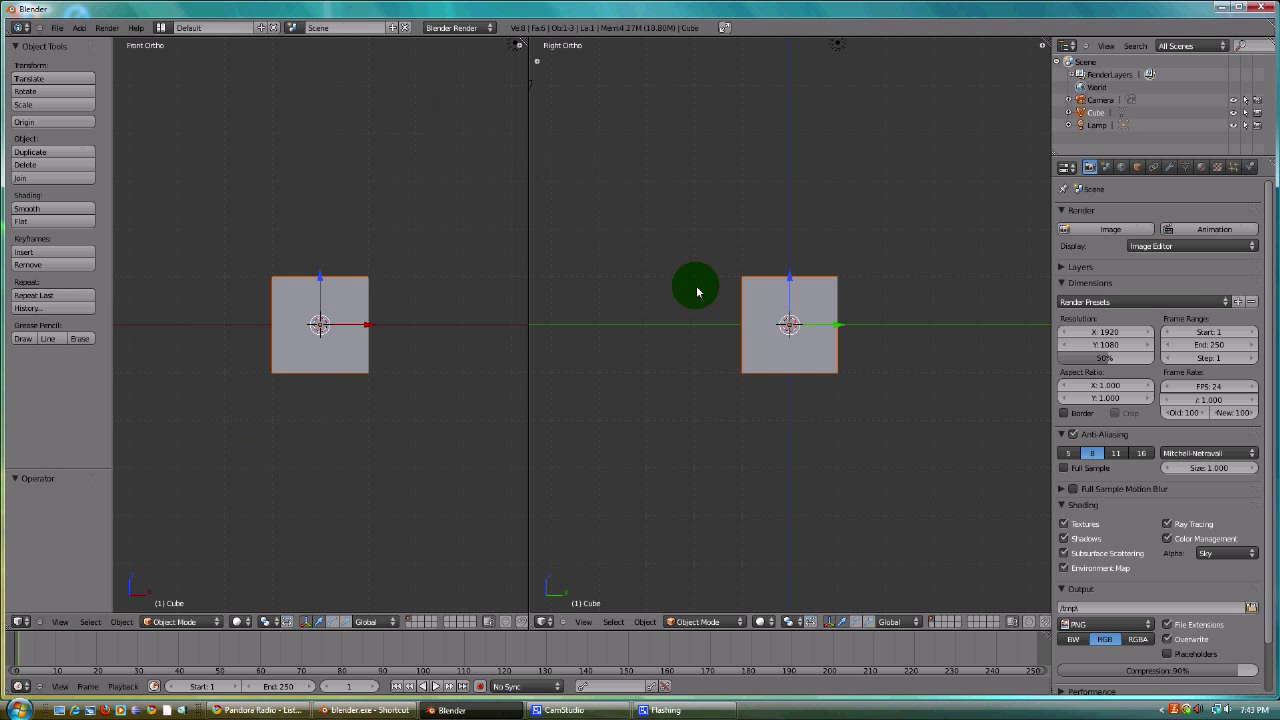
- Delete the default cube and add a UV sphere in its place
{"action": "key", "text": "x"}
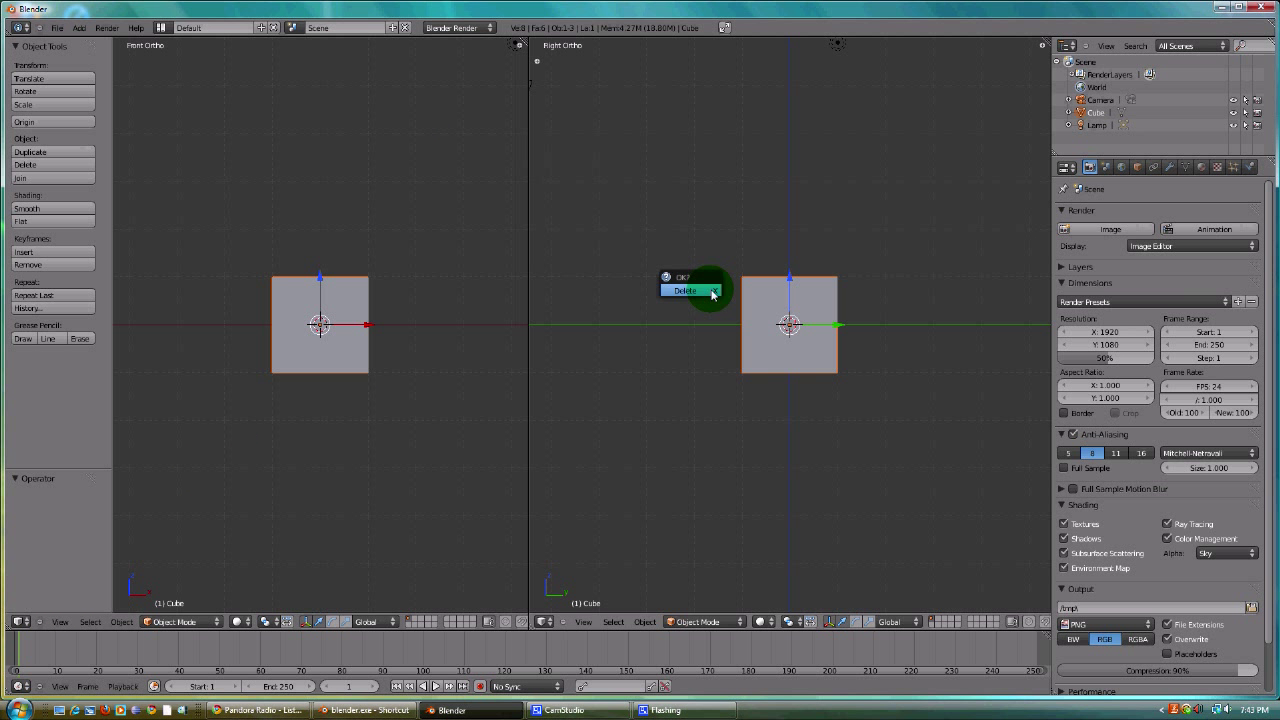
{"action": "left_click", "coordinate": [713, 292]}
{"action": "left_click", "coordinate": [79, 27]}
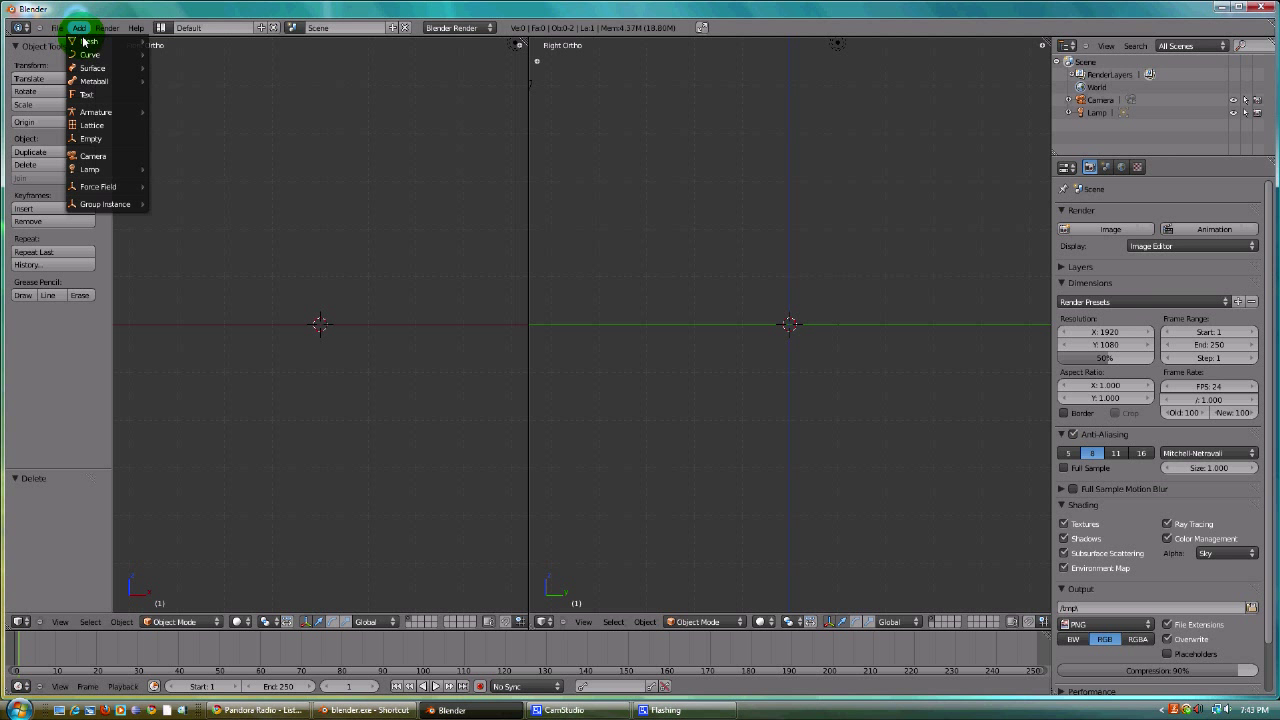
{"action": "mouse_move", "coordinate": [91, 45]}
{"action": "left_click", "coordinate": [176, 81]}
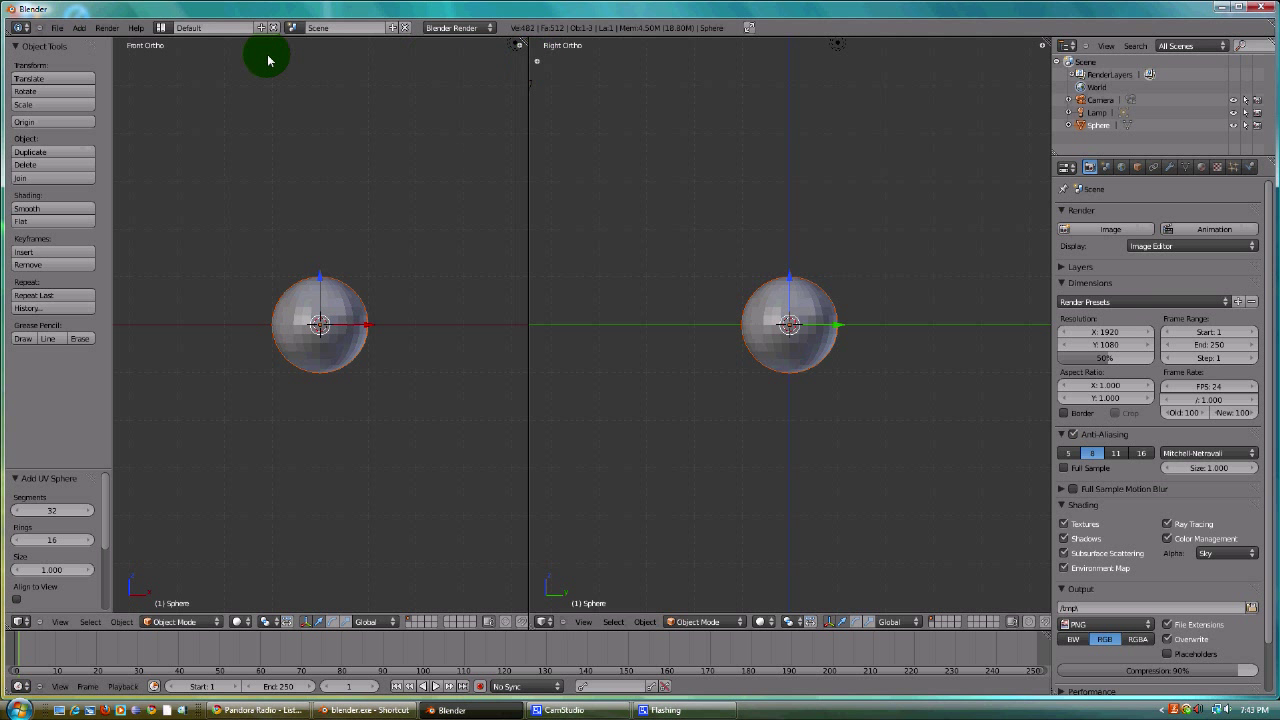
- Try to save the scene as tronEffect.blend in the root of drive C
{"action": "key", "text": "ctrl+s"}
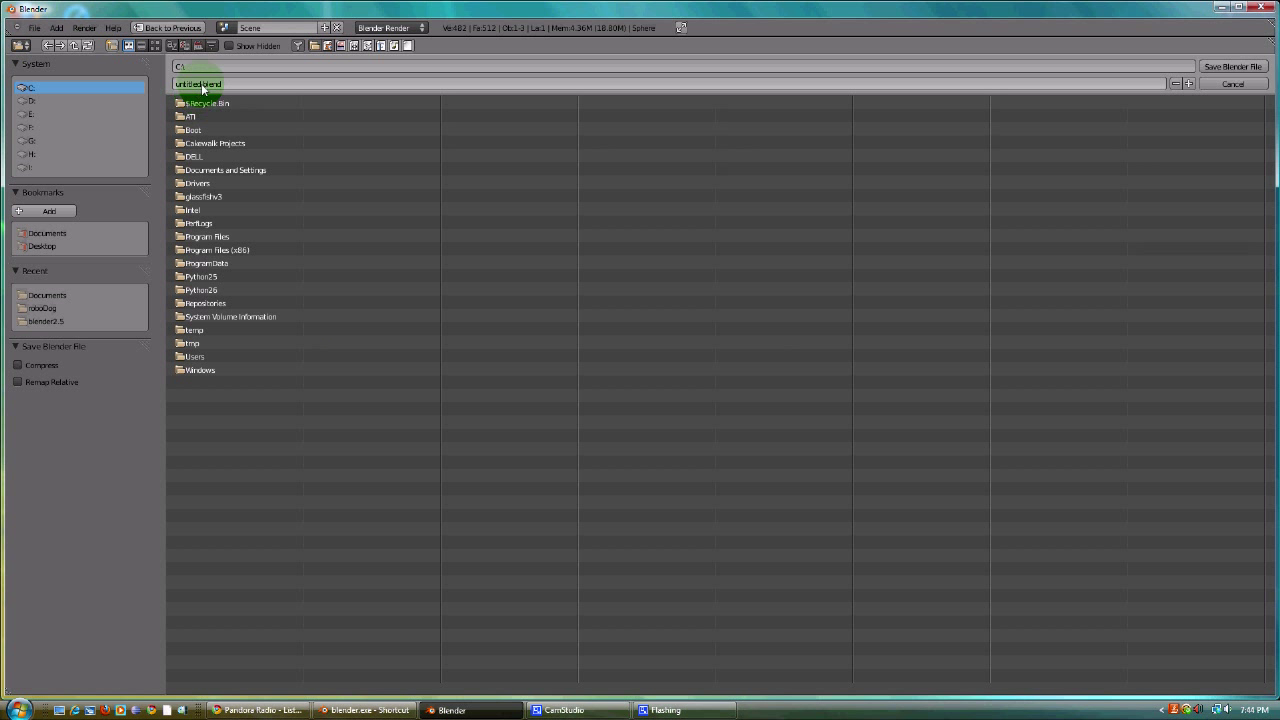
{"action": "left_click", "coordinate": [201, 84]}
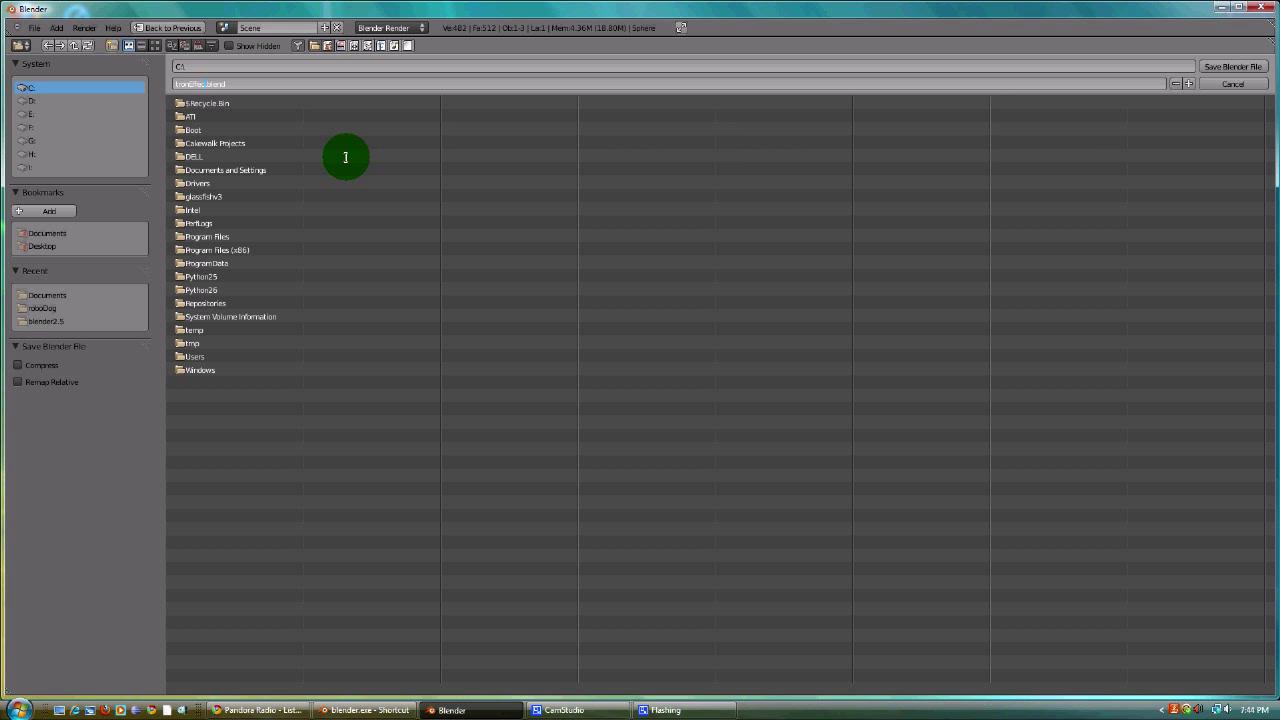
{"action": "key", "text": "Return"}
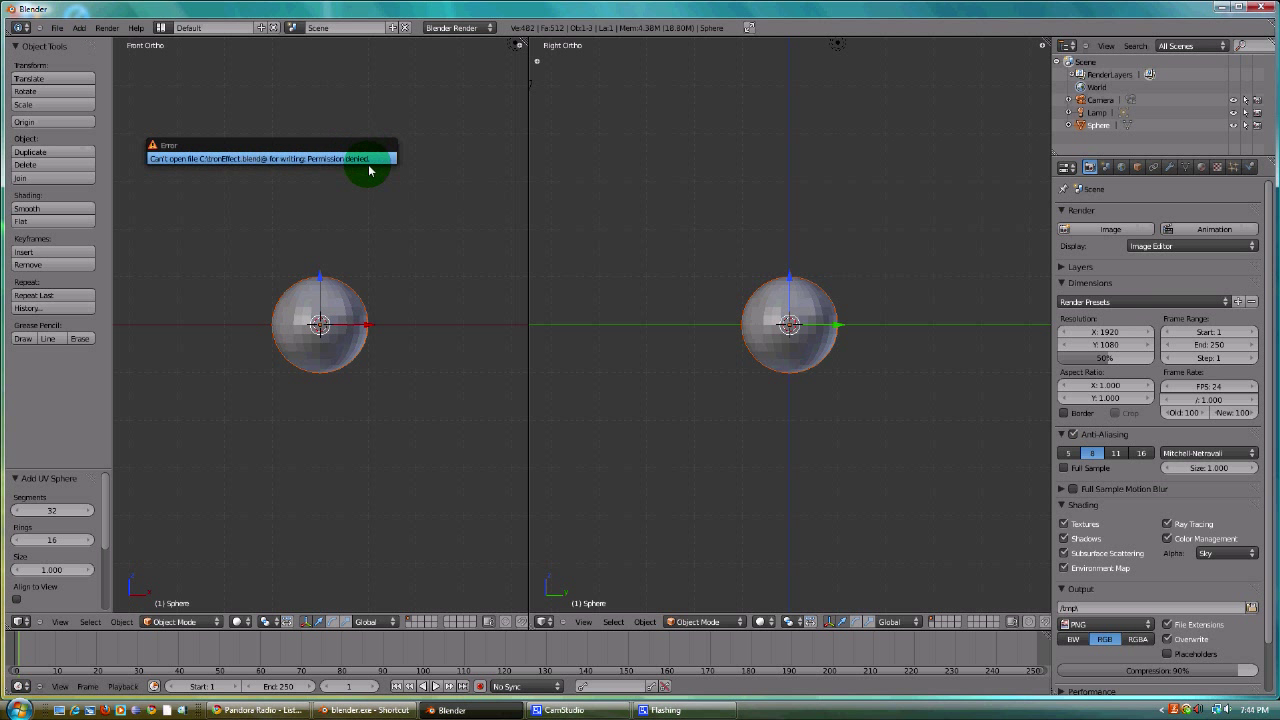
{"action": "left_click", "coordinate": [366, 164]}
- Save the scene as tronEffect.blend in the blender2.5 folder inside the user's directory
{"action": "left_click", "coordinate": [57, 27]}
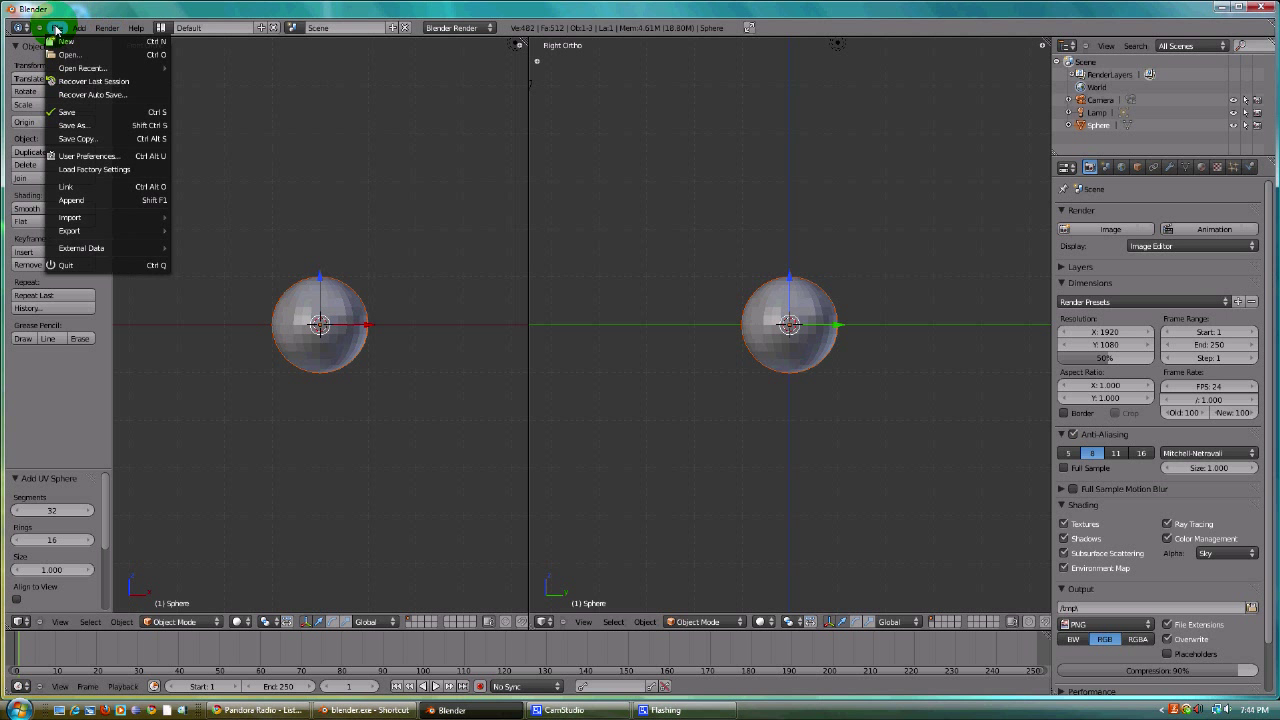
{"action": "left_click", "coordinate": [64, 111]}
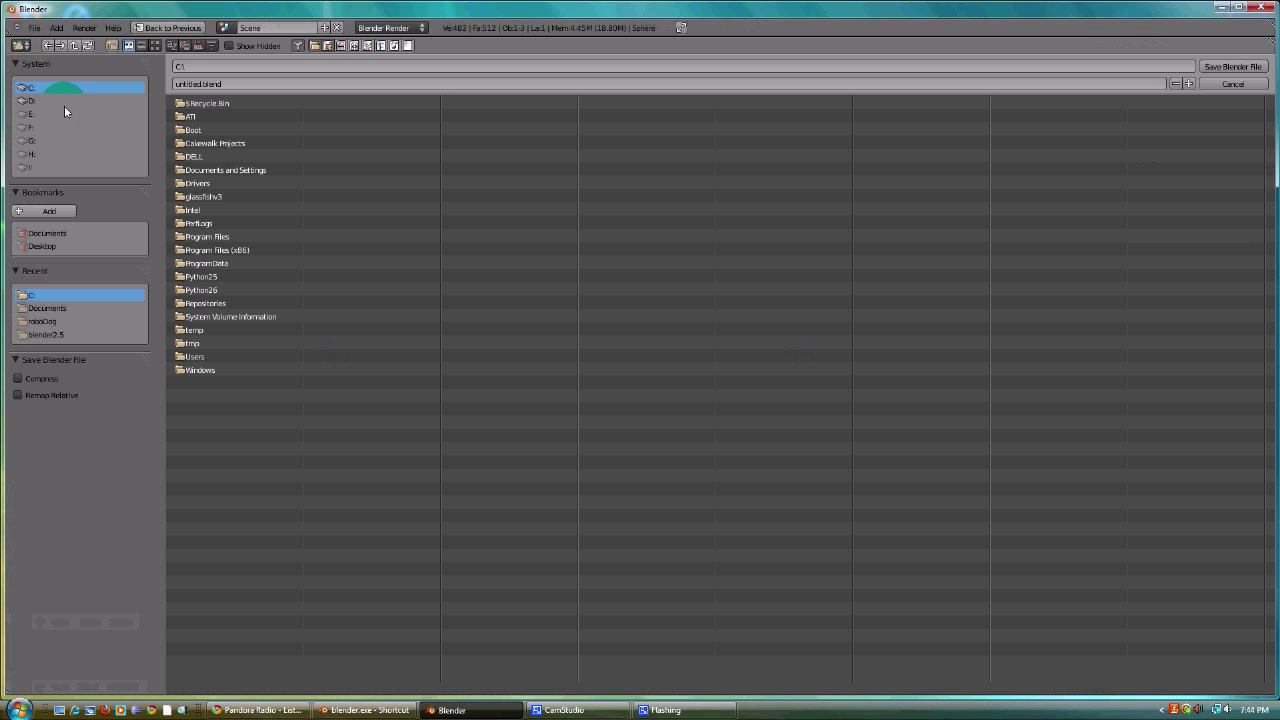
{"action": "left_click", "coordinate": [198, 355]}
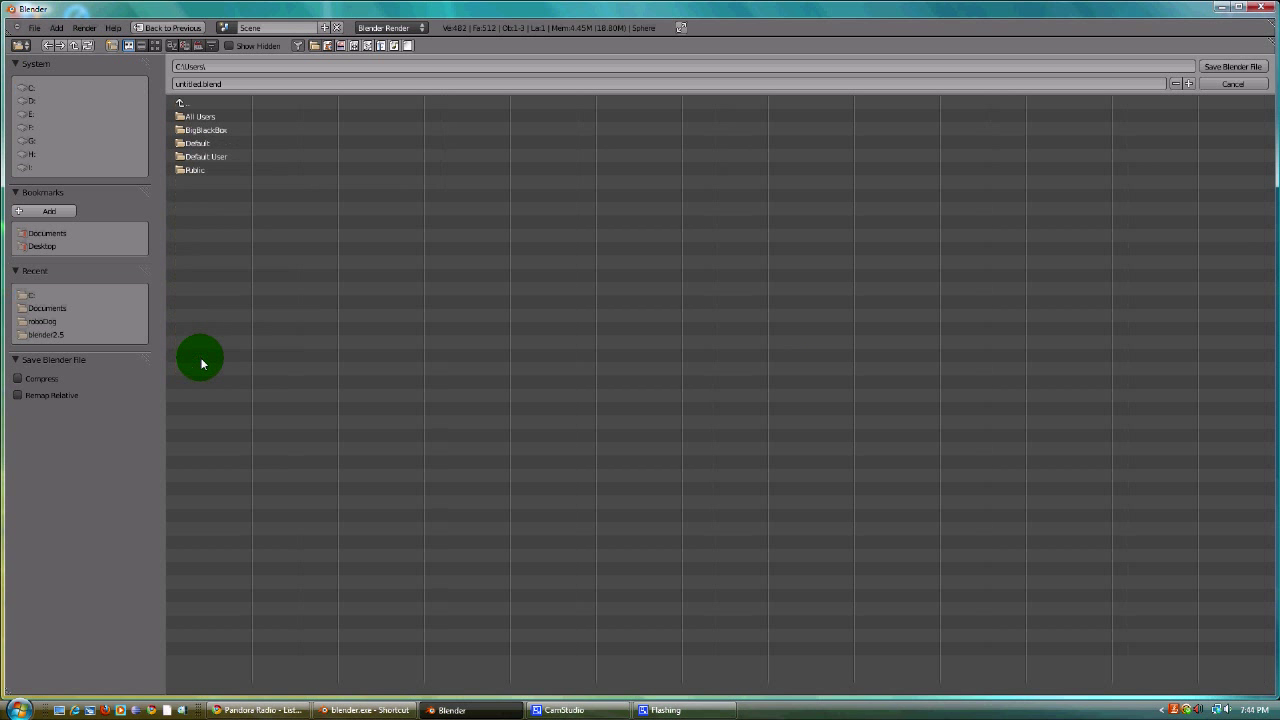
{"action": "left_click", "coordinate": [205, 130]}
{"action": "left_click", "coordinate": [203, 199]}
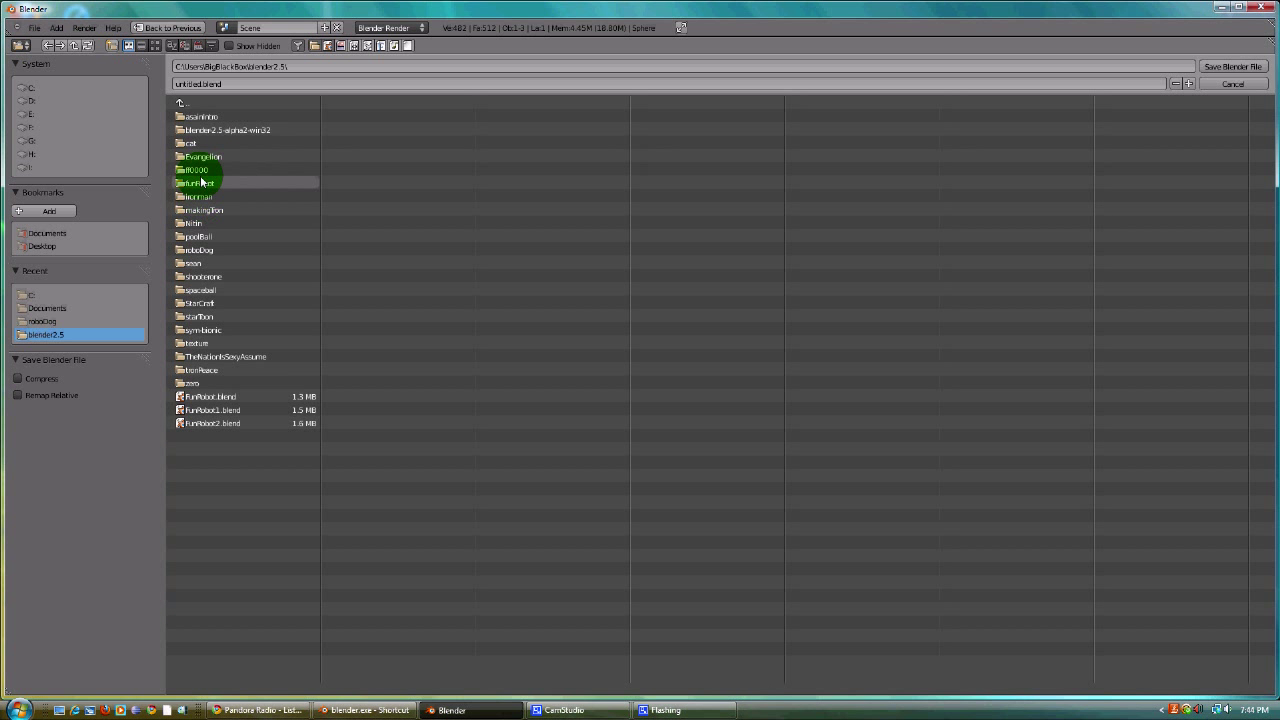
{"action": "left_click", "coordinate": [199, 85]}
{"action": "left_click", "coordinate": [378, 139]}
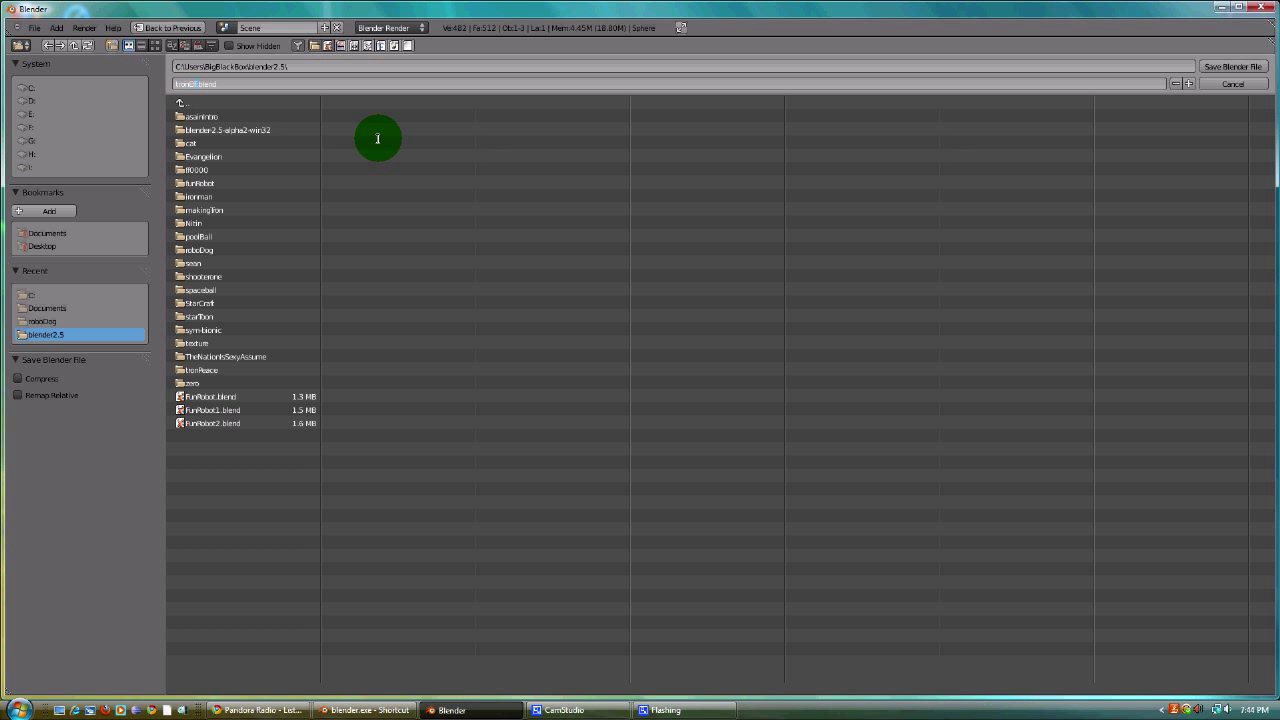
{"action": "key", "text": "Return"}
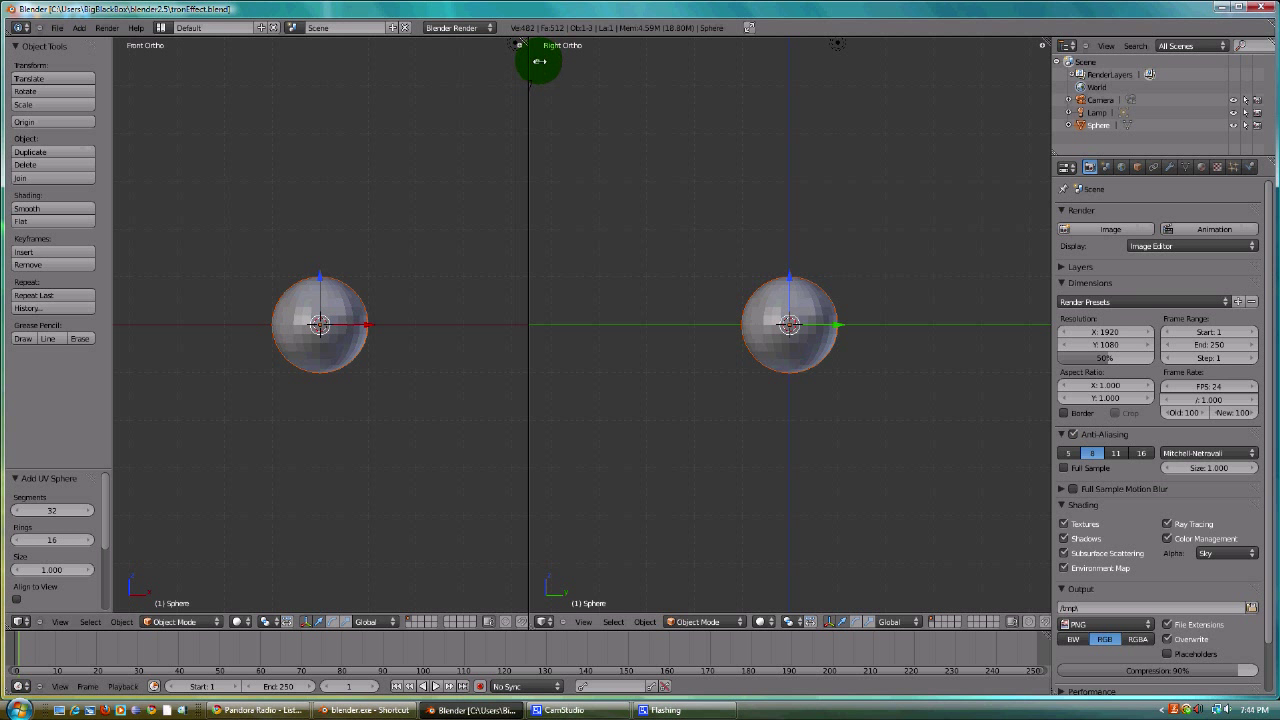
- Apply smooth shading to the sphere, keeping the tool shelf hidden in the right orthographic view
{"action": "key", "text": "t"}
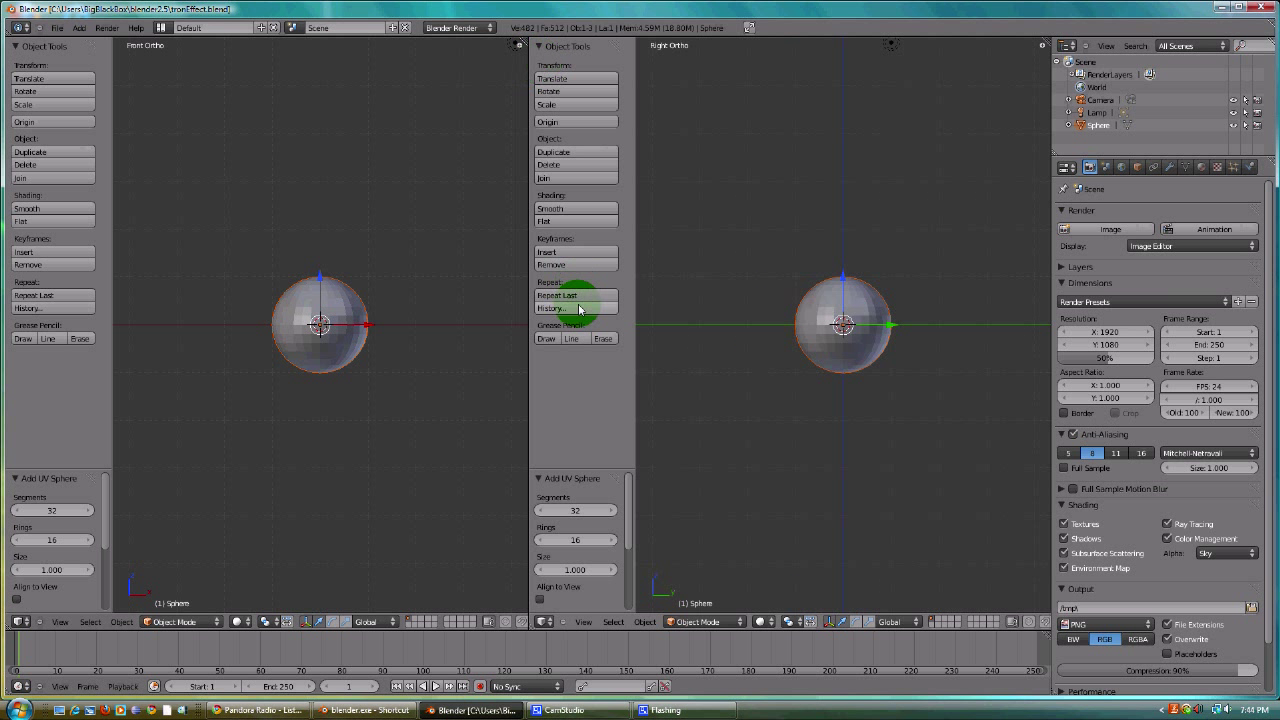
{"action": "left_click", "coordinate": [550, 209]}
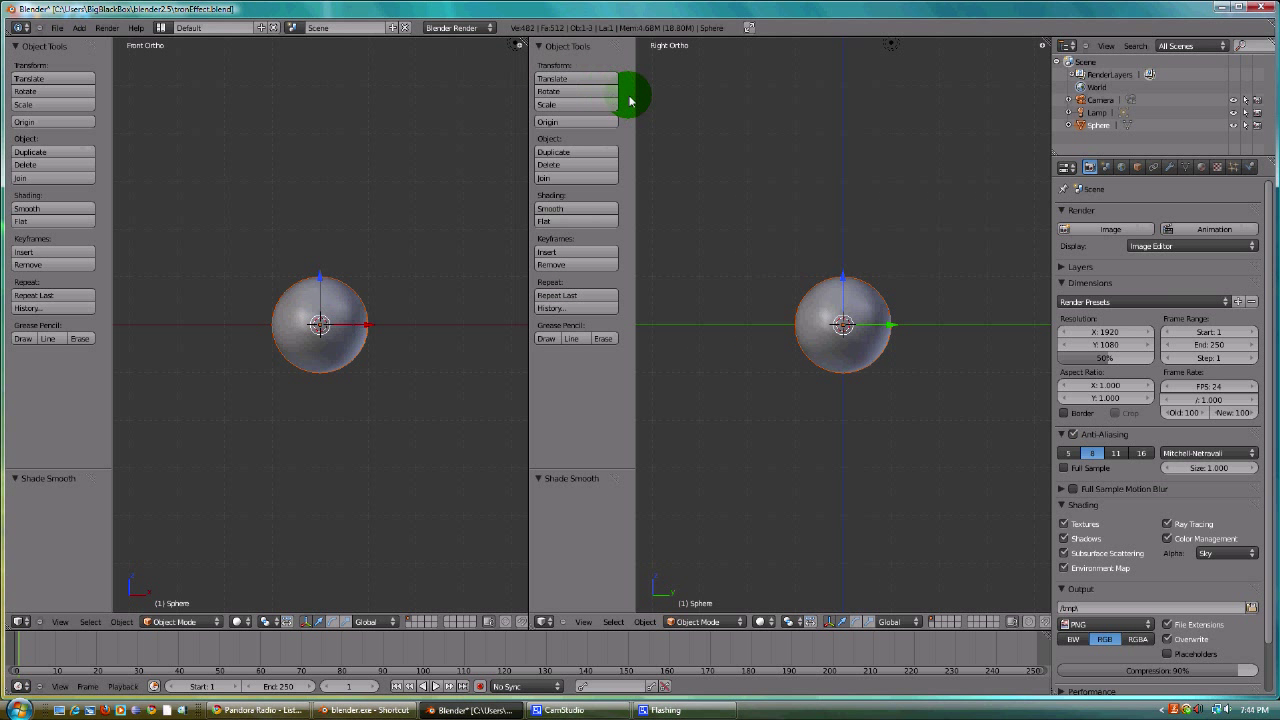
{"action": "left_click_drag", "start_coordinate": [633, 99], "coordinate": [480, 102]}
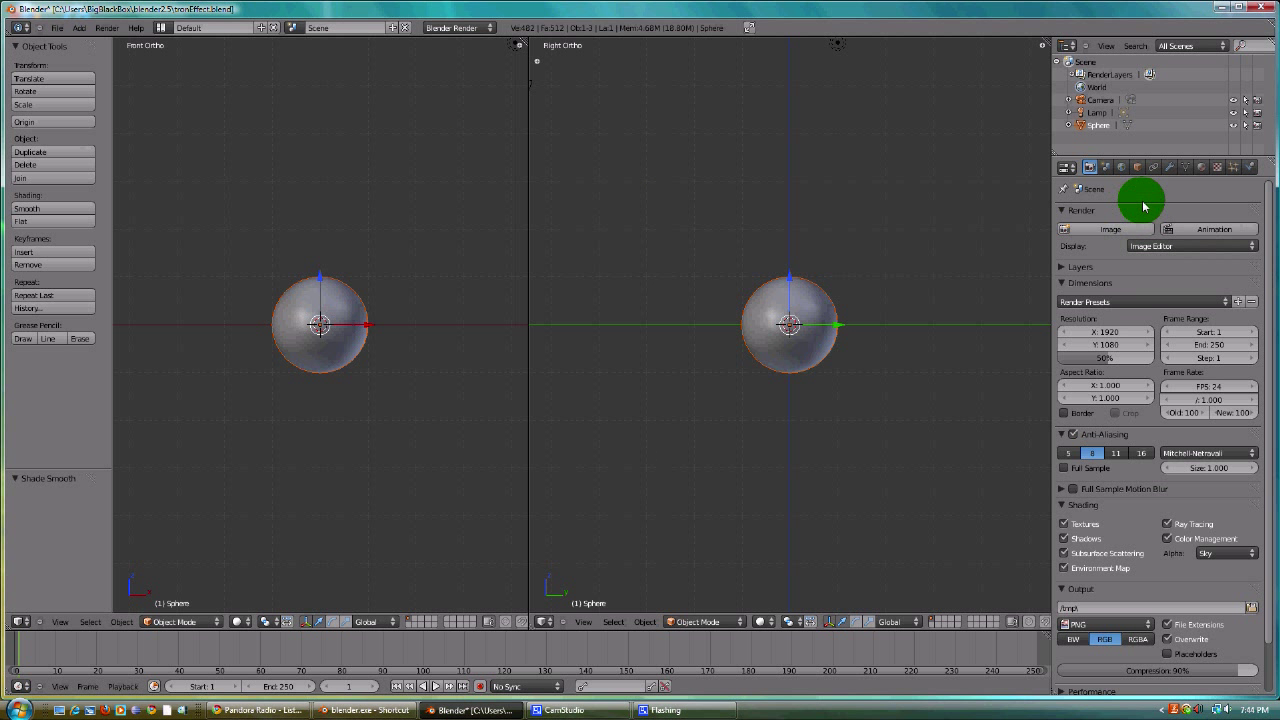
- Create a new material for the sphere and name it Black
{"action": "left_click", "coordinate": [1201, 167]}
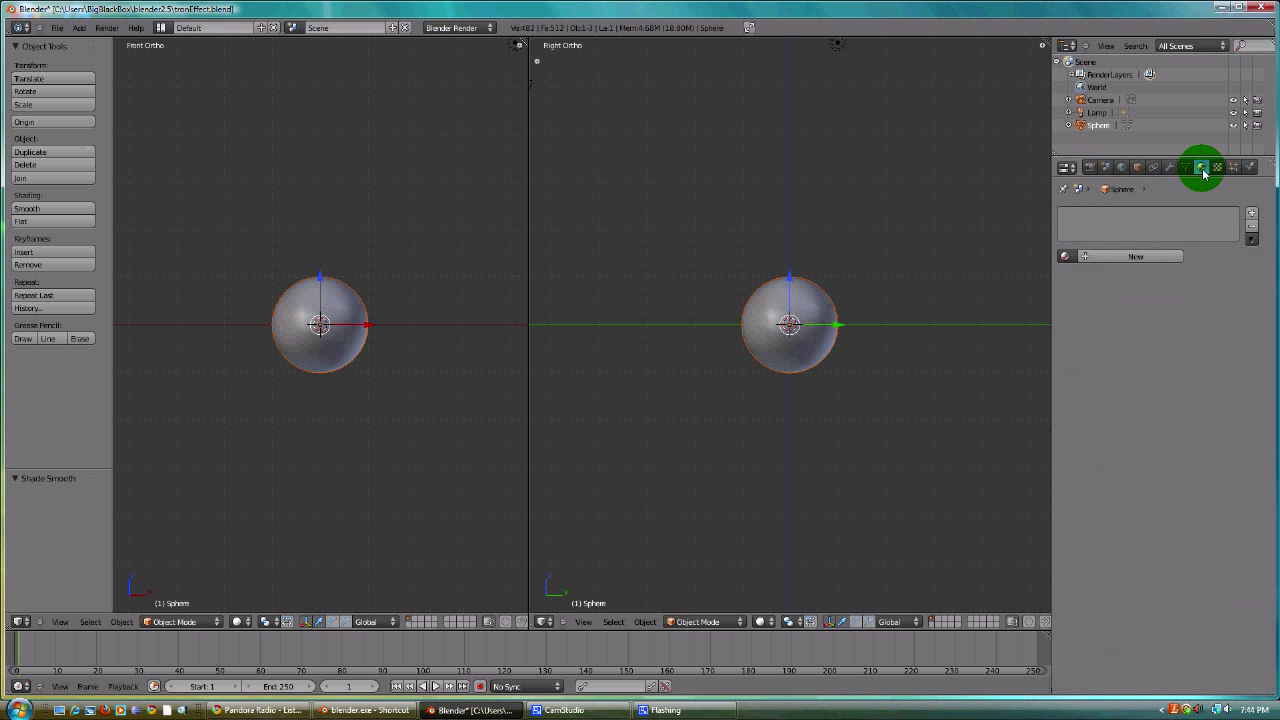
{"action": "left_click", "coordinate": [1065, 256]}
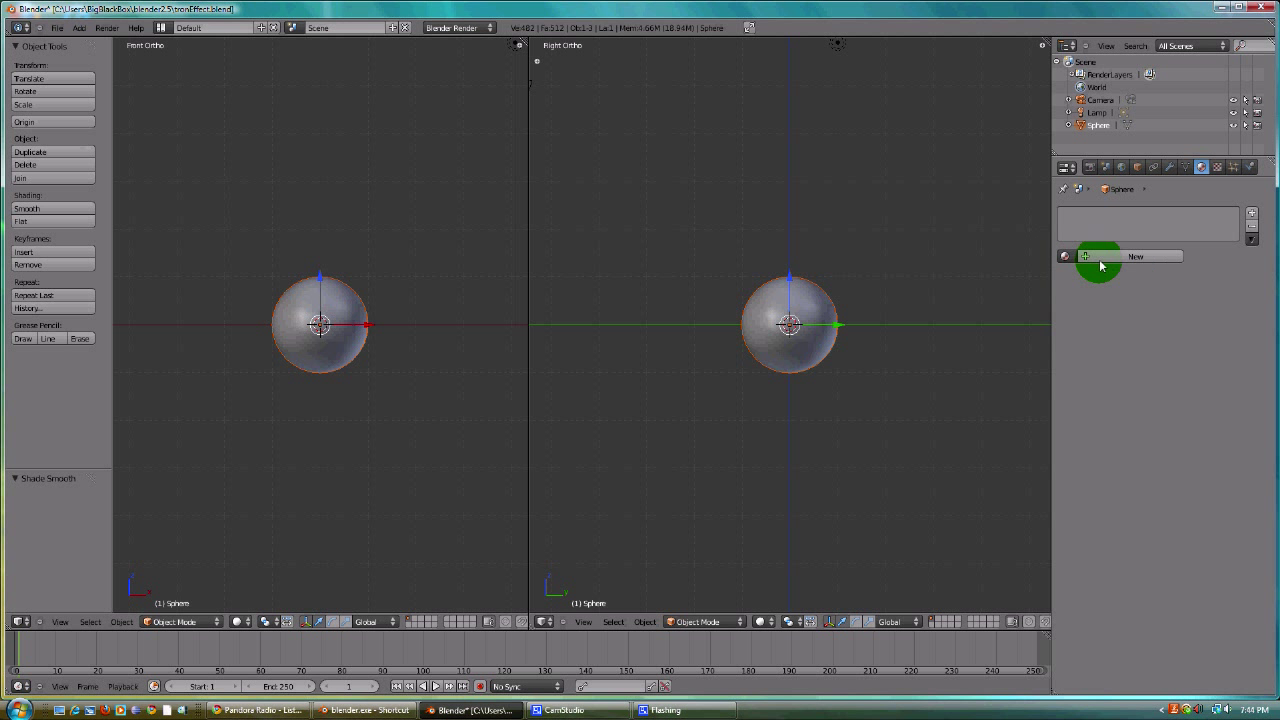
{"action": "left_click", "coordinate": [1094, 259]}
{"action": "left_click", "coordinate": [1113, 257]}
{"action": "type", "text": "Black"}
{"action": "key", "text": "Return"}
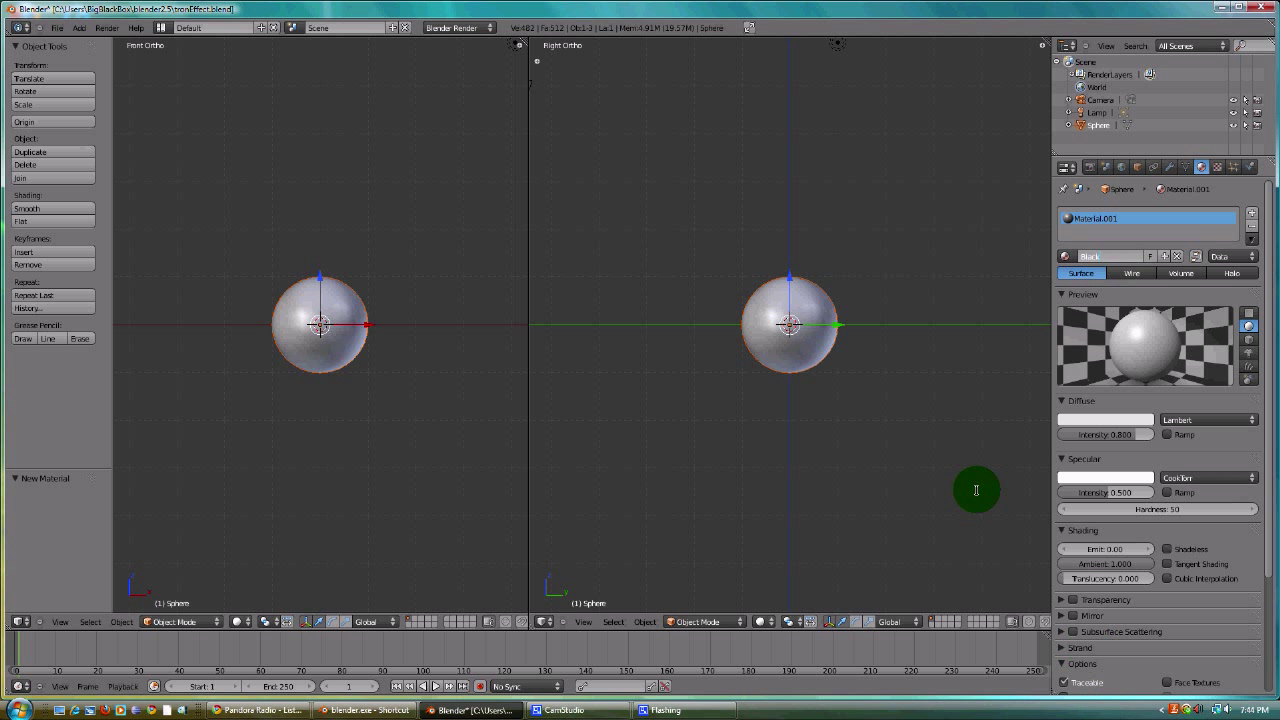
- Set the Black material's diffuse colour to pure black and render the scene
{"action": "left_click", "coordinate": [1080, 425]}
{"action": "left_click_drag", "start_coordinate": [1143, 285], "coordinate": [1182, 402]}
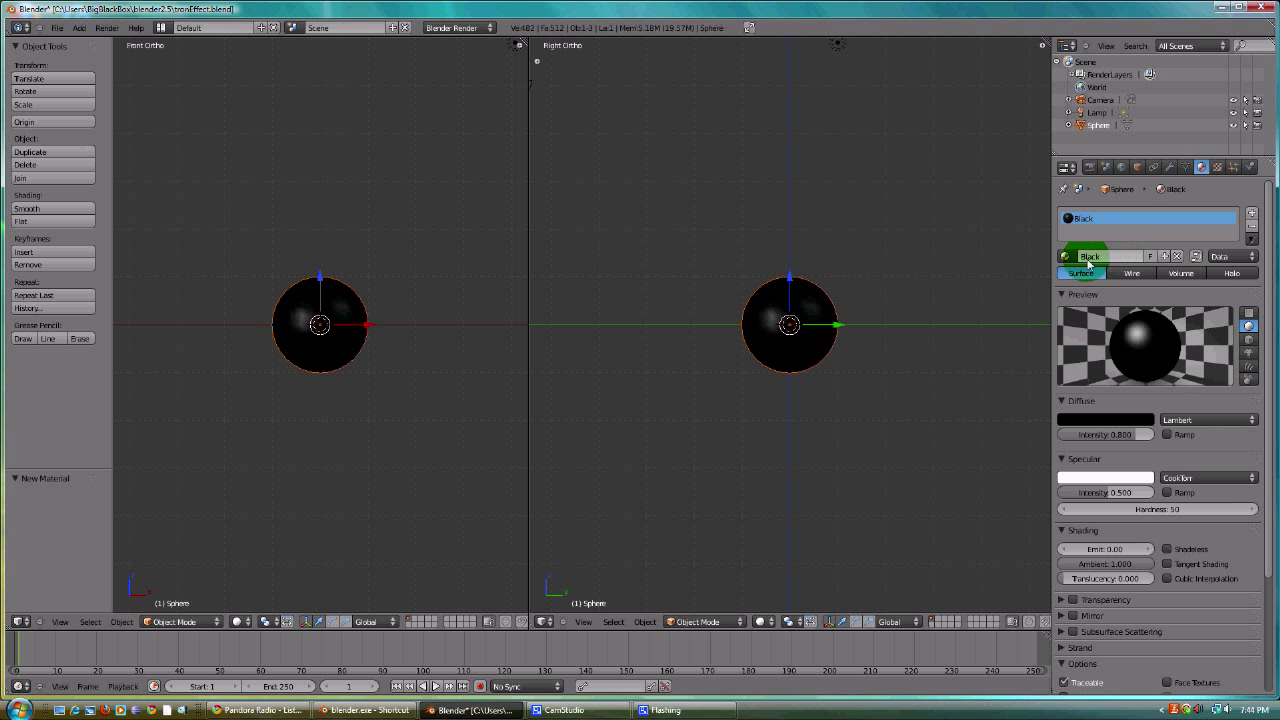
{"action": "key", "text": "F12"}
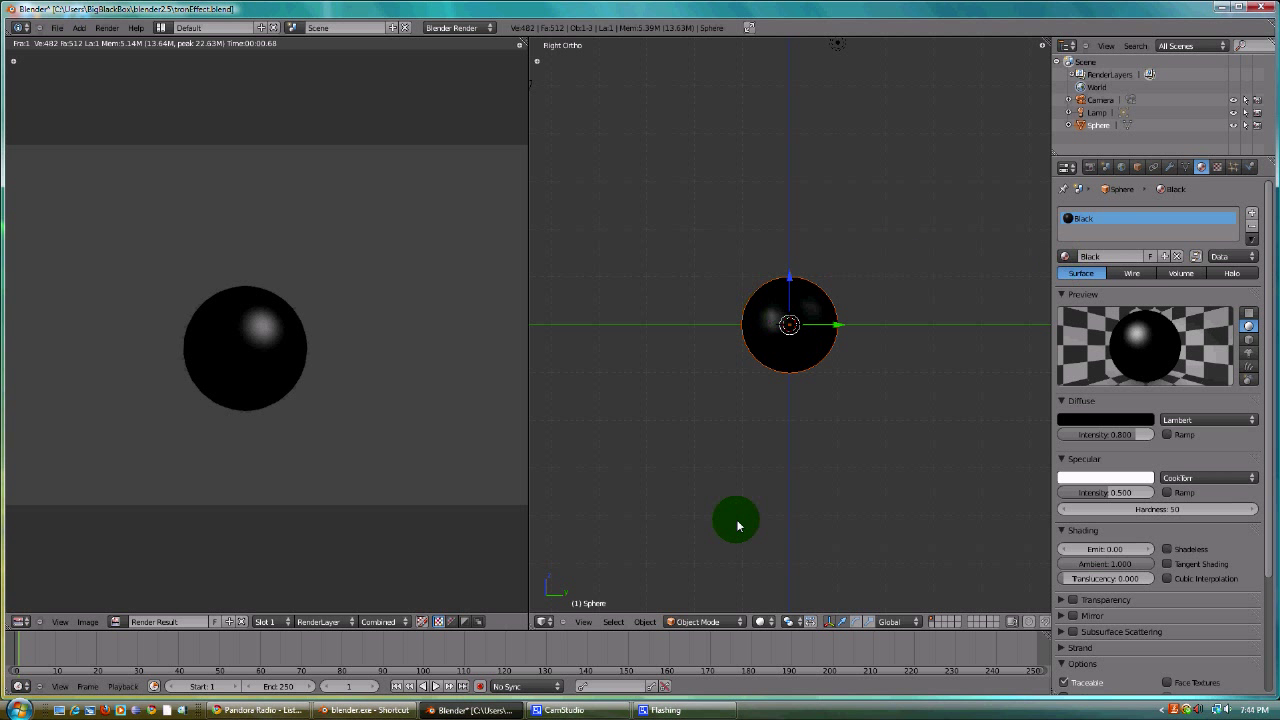
- Enter Edit Mode on the sphere and add a second material slot with a separate material named GreenGlow
{"action": "left_click", "coordinate": [694, 618]}
{"action": "left_click", "coordinate": [693, 594]}
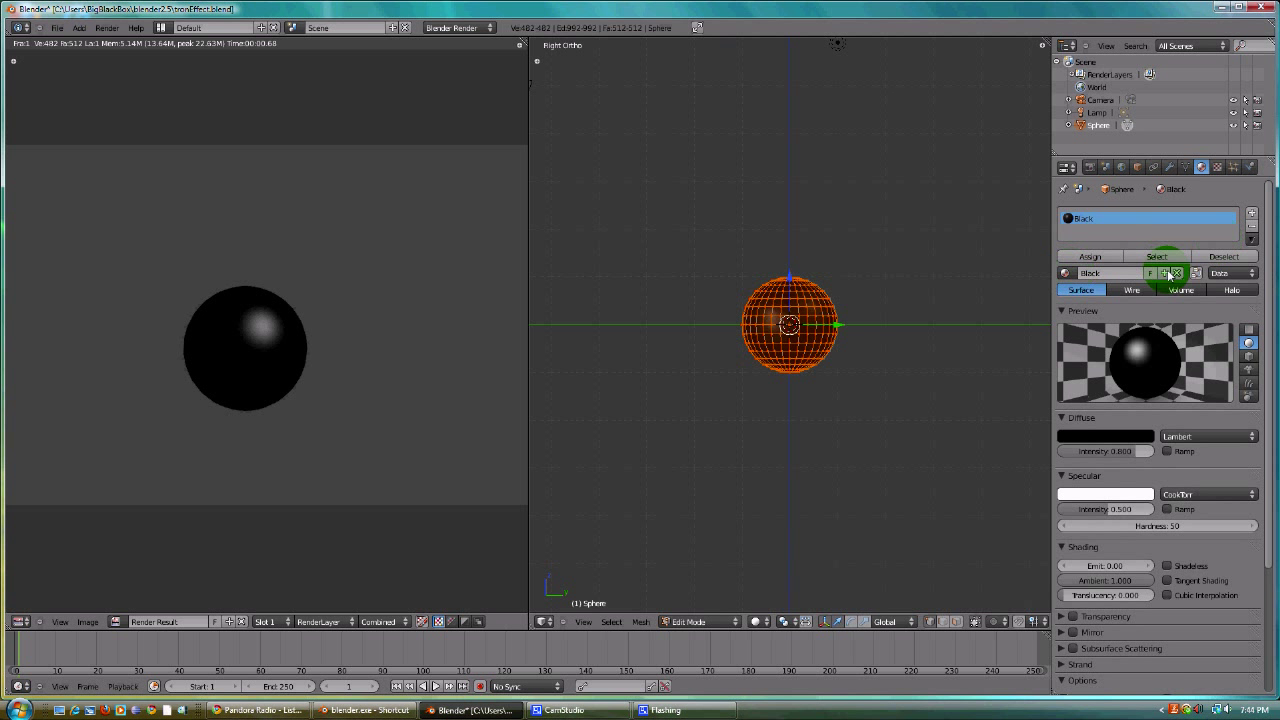
{"action": "left_click", "coordinate": [1251, 213]}
{"action": "left_click", "coordinate": [1164, 273]}
{"action": "left_click", "coordinate": [1100, 273]}
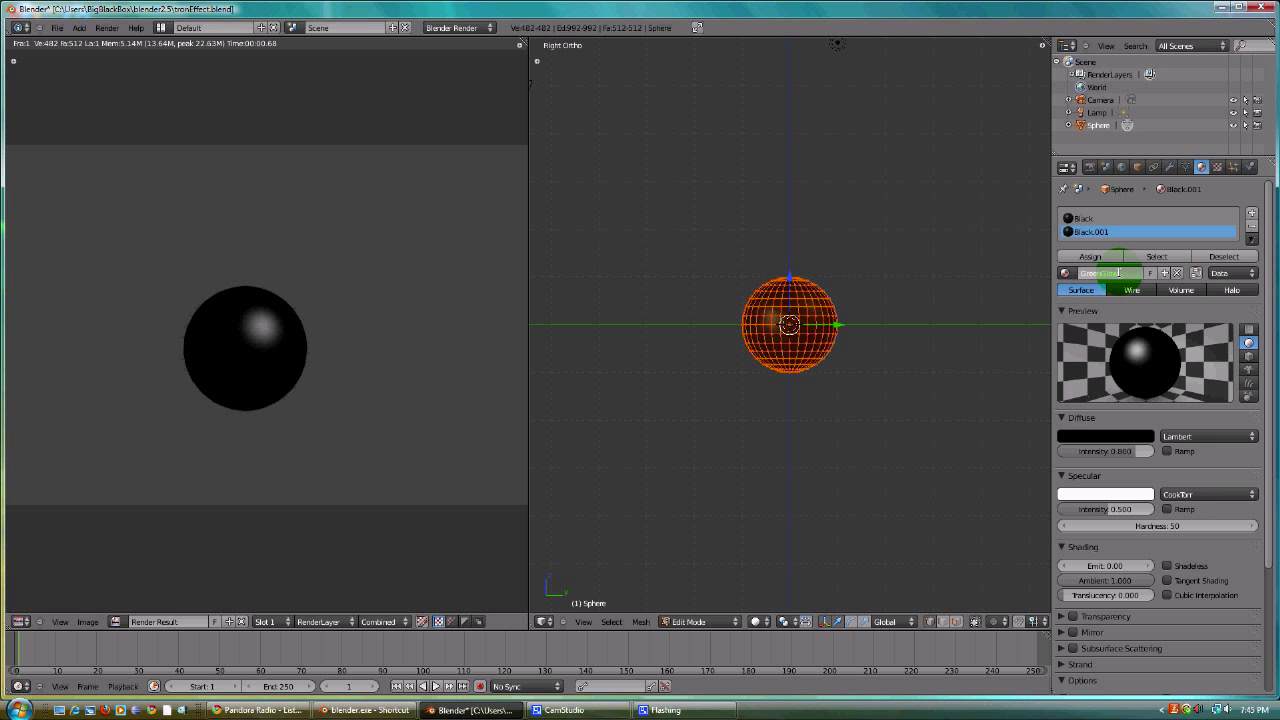
{"action": "key", "text": "Return"}
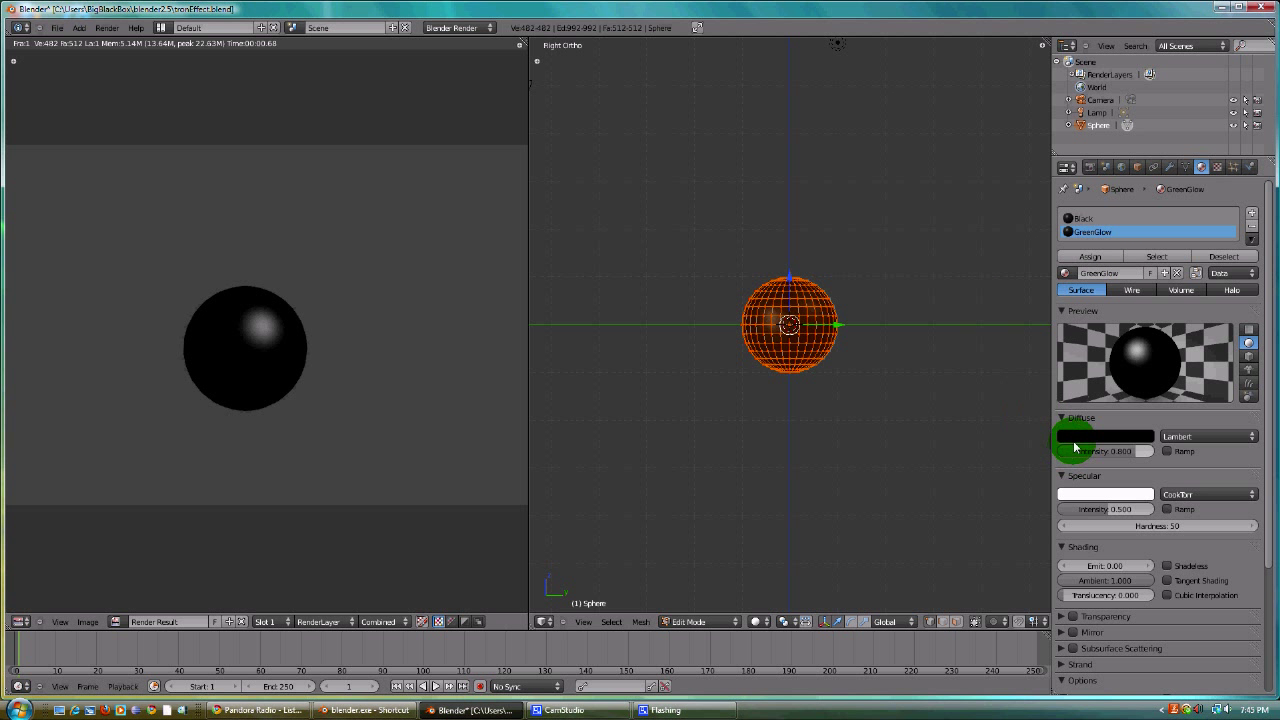
- Deselect the whole mesh and select the band of face loops around the sphere's equator in face select mode
{"action": "key", "text": "a"}
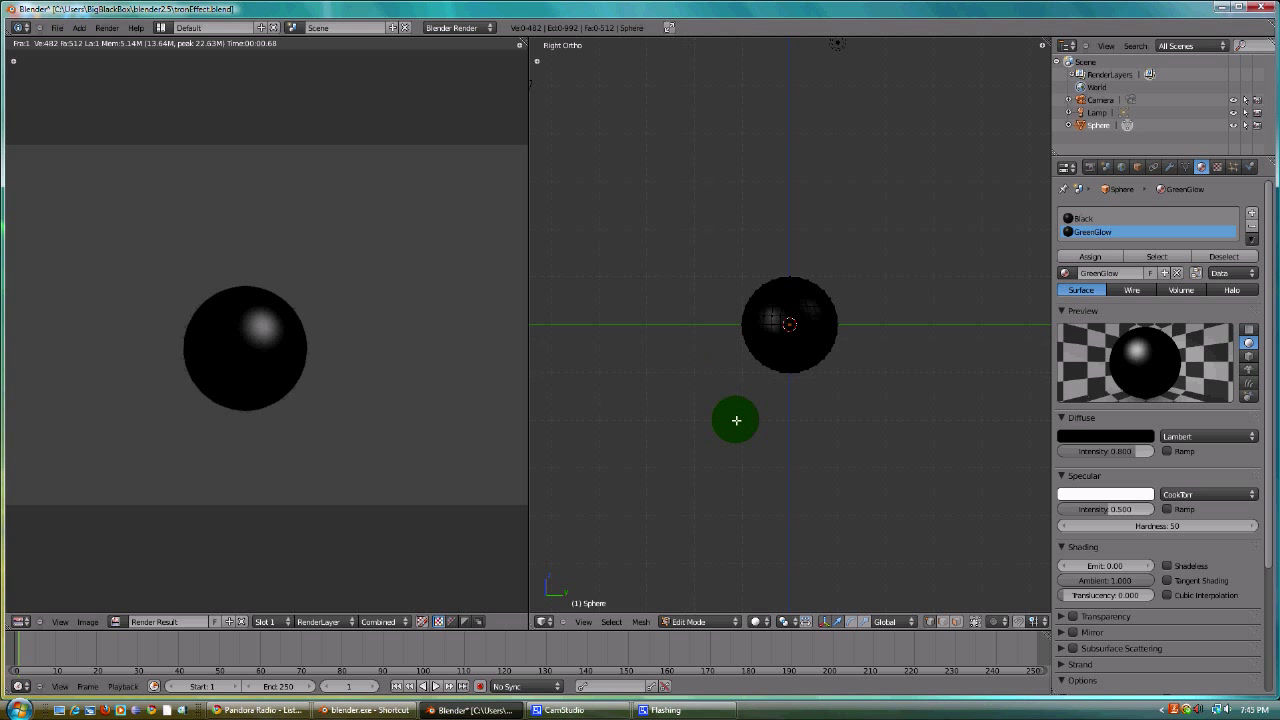
{"action": "left_click", "coordinate": [951, 620]}
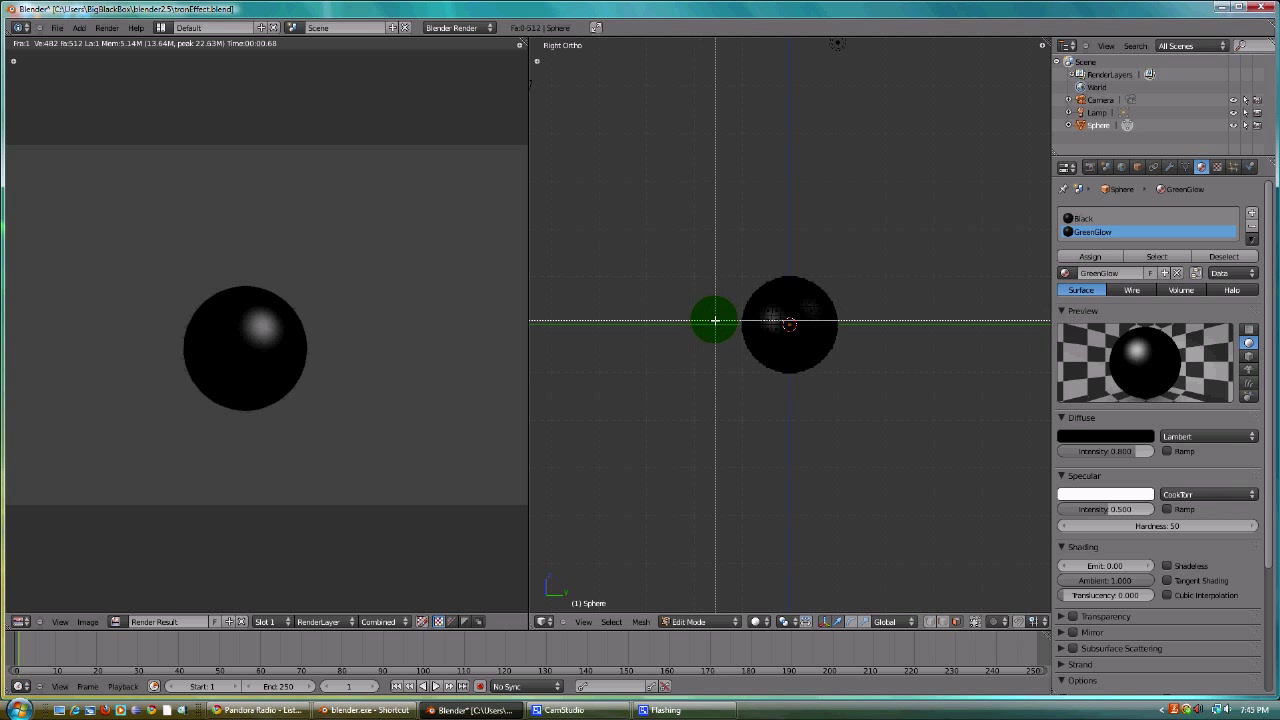
{"action": "right_click", "coordinate": [877, 328], "text": "alt"}
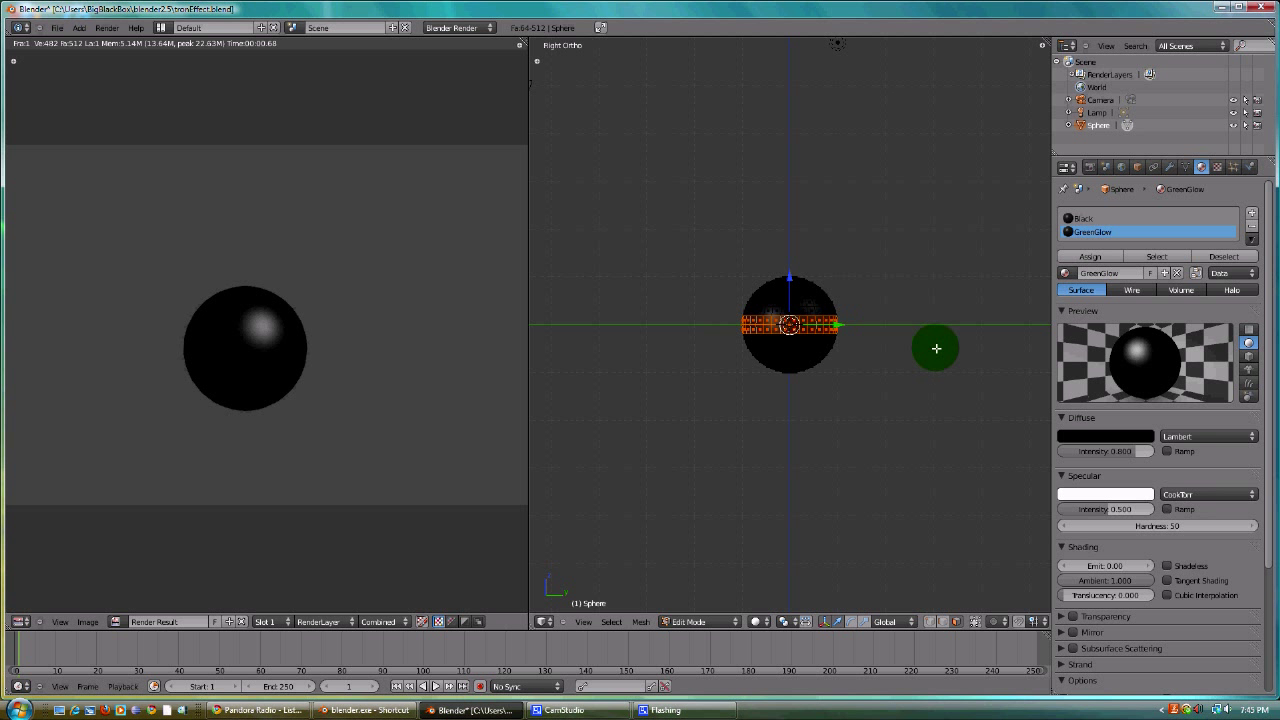
- Set the GreenGlow material's diffuse colour to a bright green
{"action": "left_click", "coordinate": [1073, 437]}
{"action": "left_click", "coordinate": [1144, 328]}
{"action": "left_click_drag", "start_coordinate": [1144, 328], "coordinate": [1051, 278]}
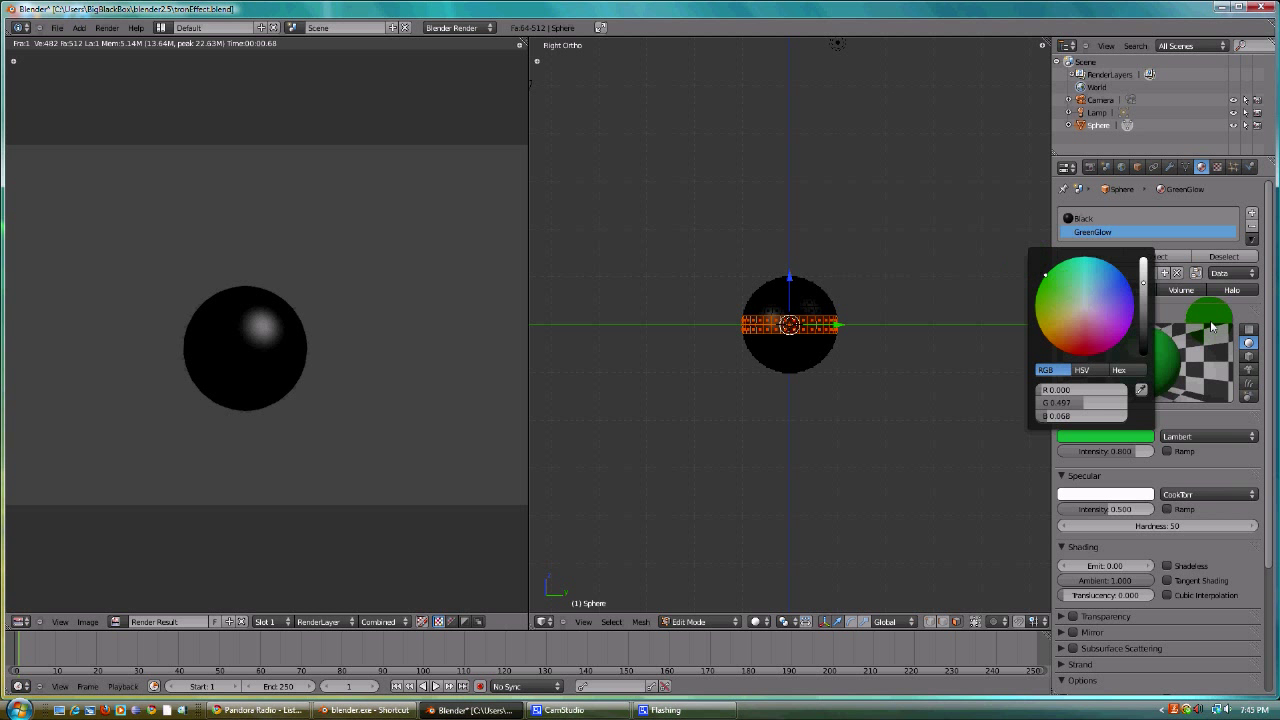
{"action": "left_click", "coordinate": [1110, 437]}
{"action": "left_click", "coordinate": [1144, 266]}
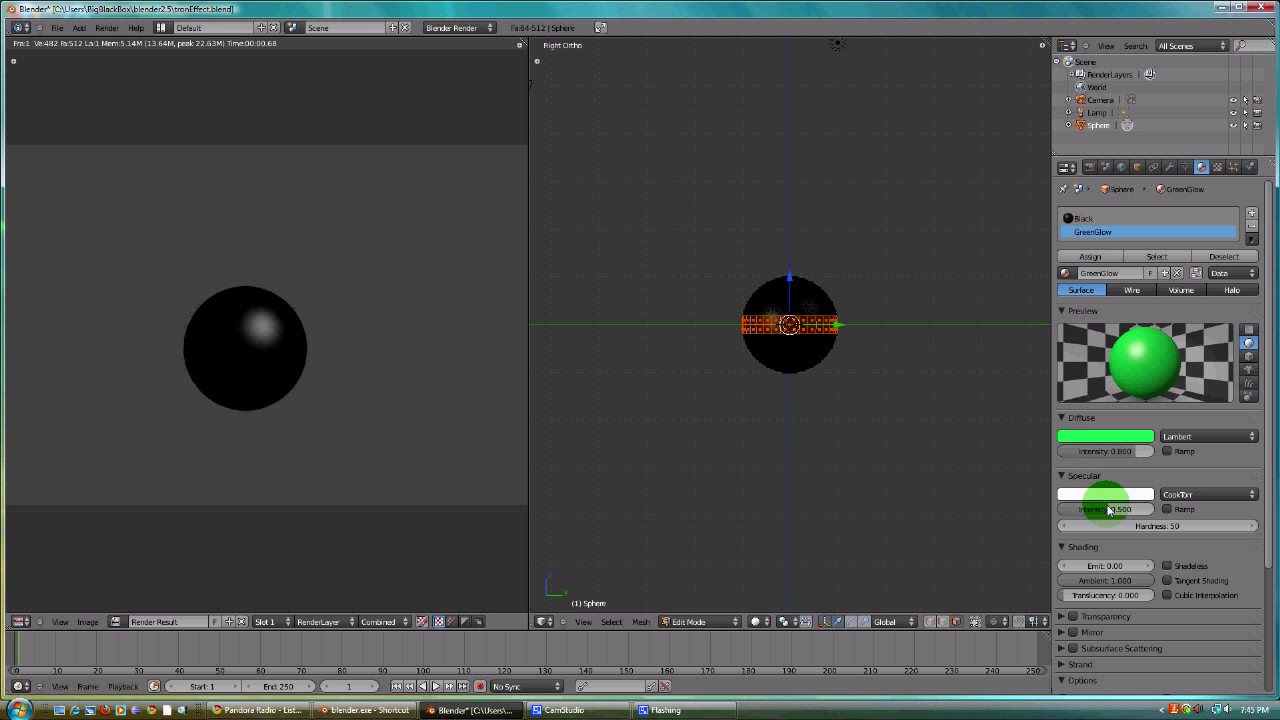
- Set the GreenGlow material's emit value to 1.46
{"action": "left_click", "coordinate": [1102, 570]}
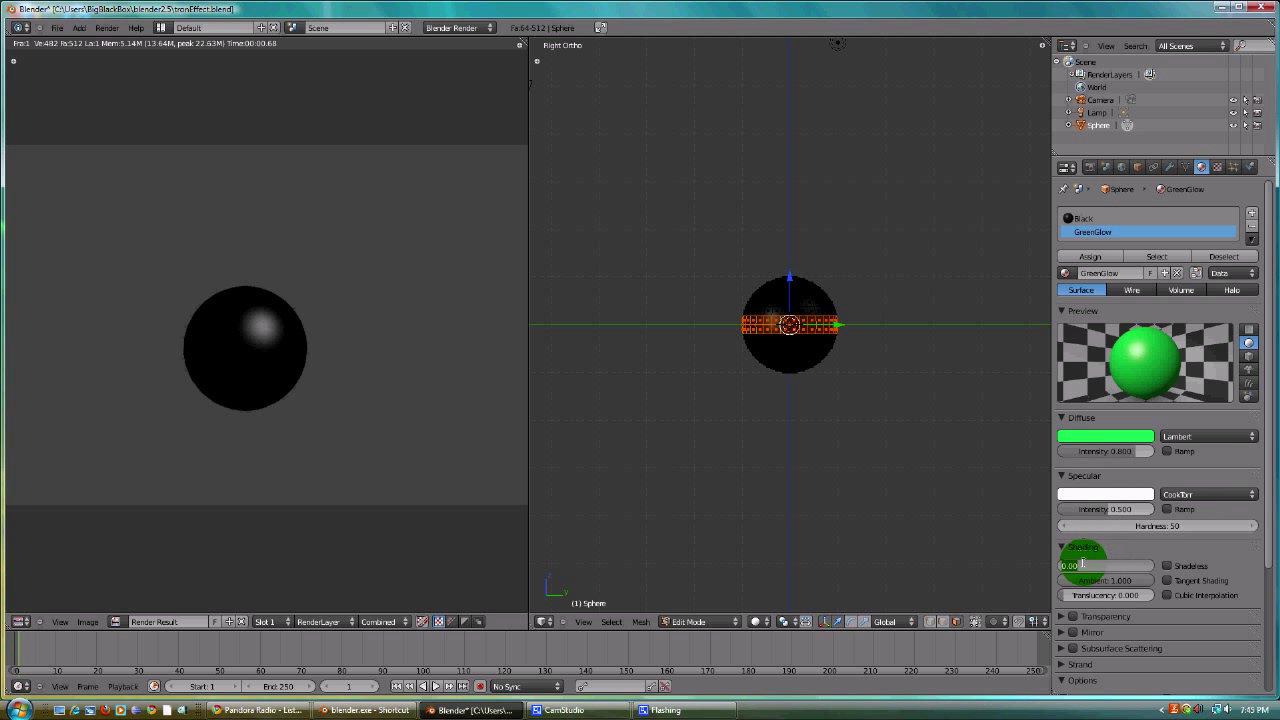
{"action": "left_click", "coordinate": [1121, 546]}
{"action": "left_click_drag", "start_coordinate": [1103, 568], "coordinate": [1186, 570]}
- Assign the GreenGlow material to the selected faces around the sphere's equator and render the scene
{"action": "key", "text": "F12"}
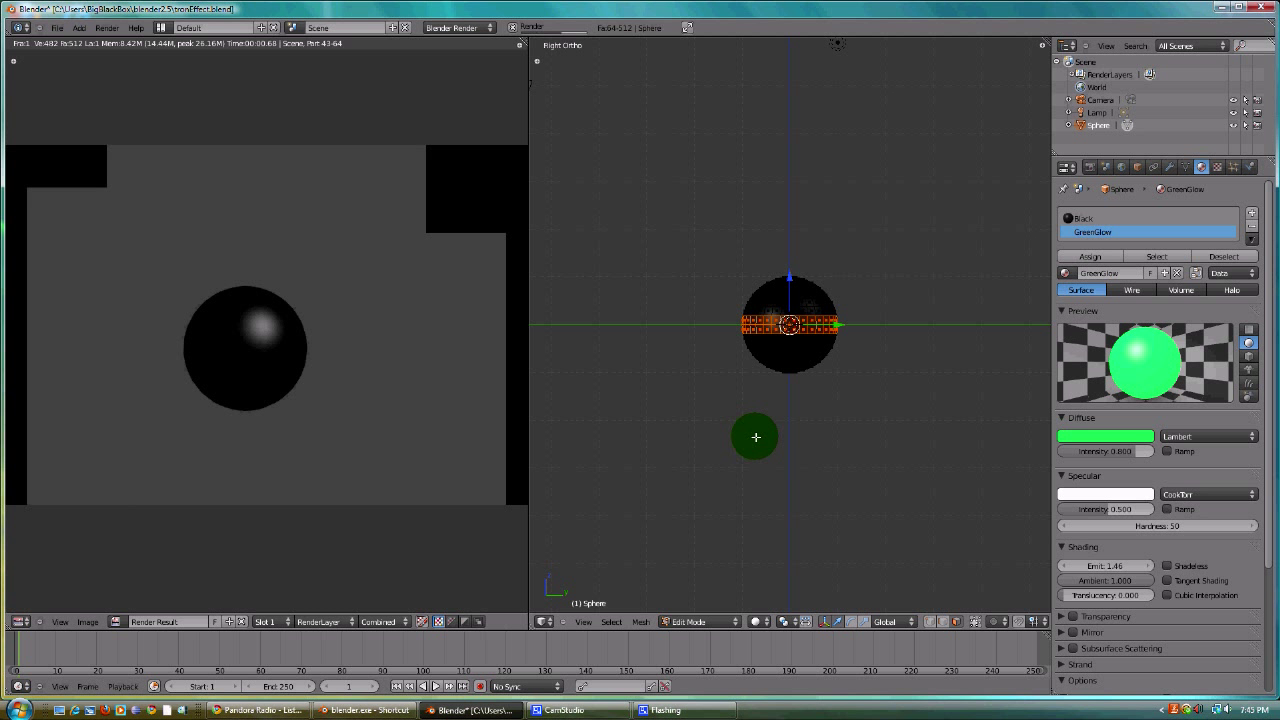
{"action": "left_click", "coordinate": [1090, 256]}
{"action": "key", "text": "F12"}
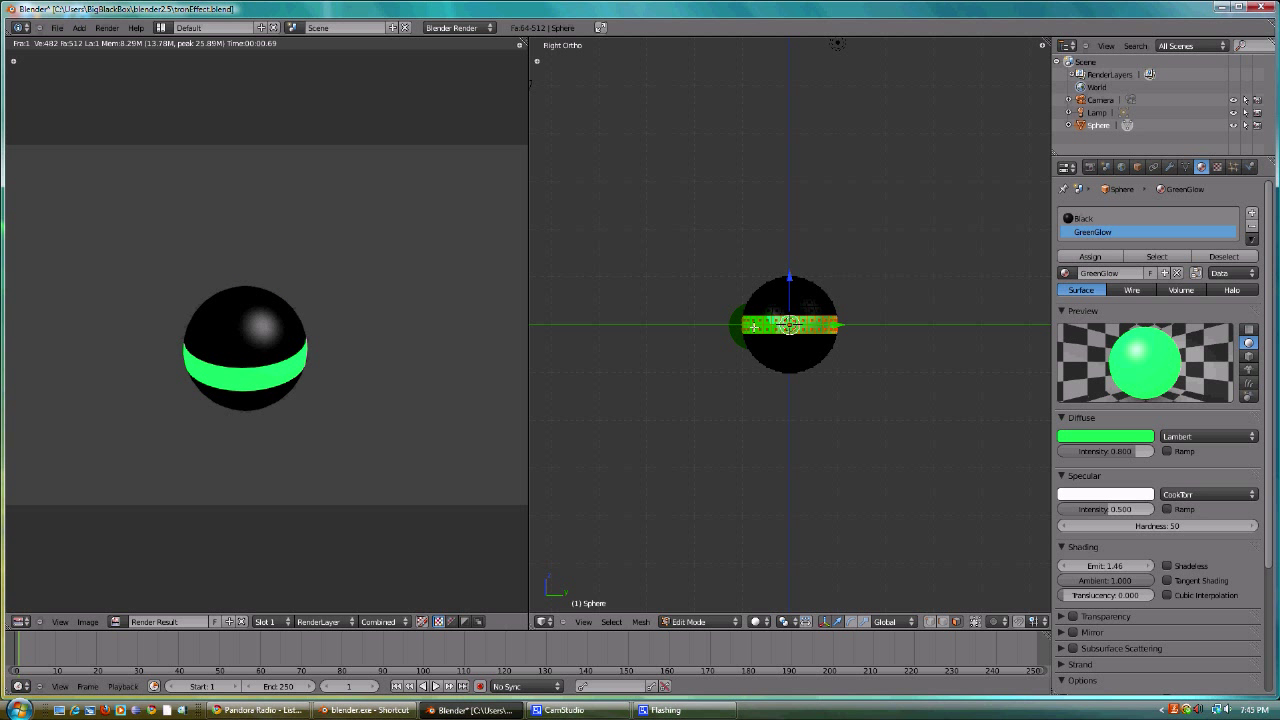
- Save the file over the existing one and switch the sphere back to Object Mode
{"action": "key", "text": "ctrl+s"}
{"action": "left_click", "coordinate": [674, 375]}
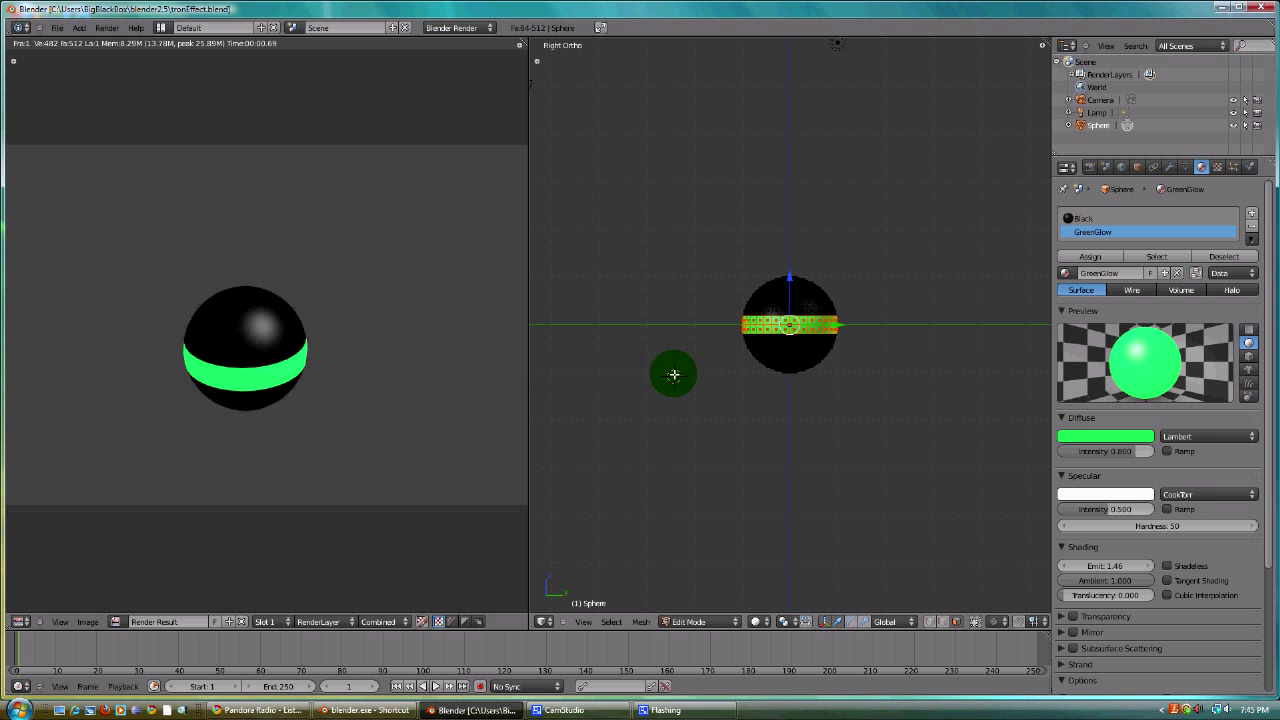
{"action": "left_click", "coordinate": [693, 626]}
{"action": "left_click", "coordinate": [690, 611]}
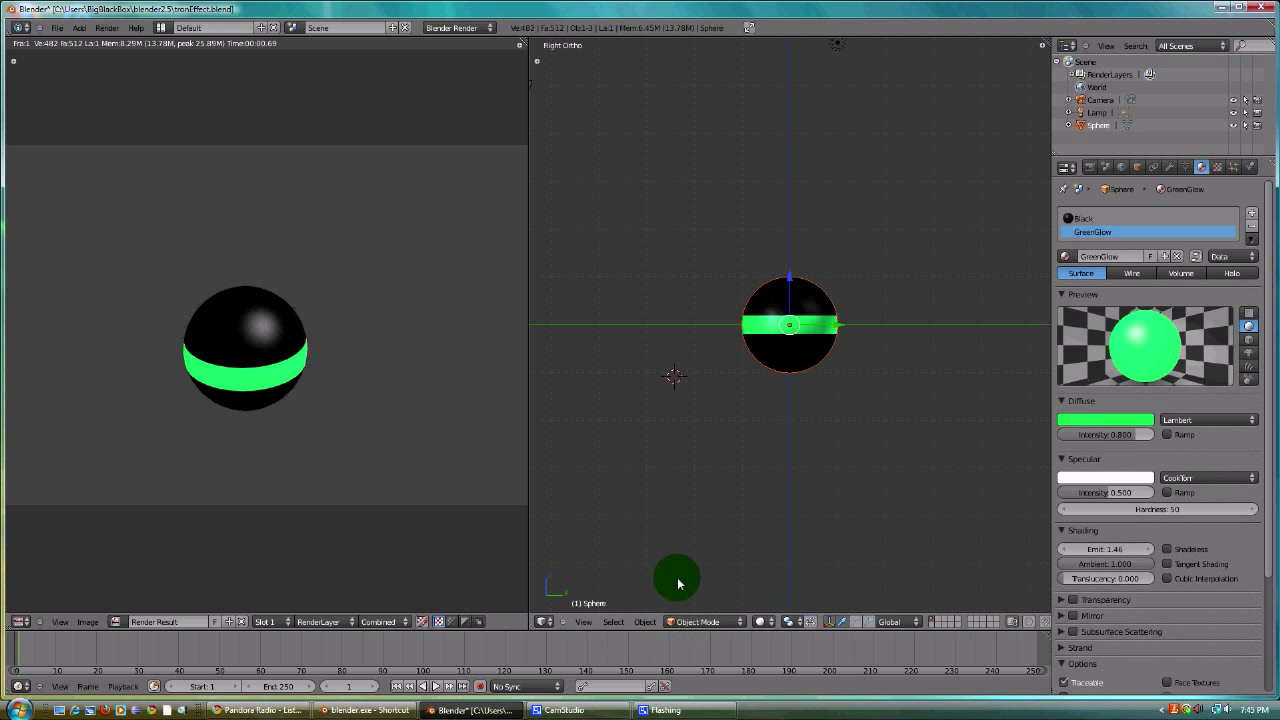
- Show the render settings, and move the lamp farther from the sphere, on the side opposite the camera
{"action": "left_click", "coordinate": [1089, 167]}
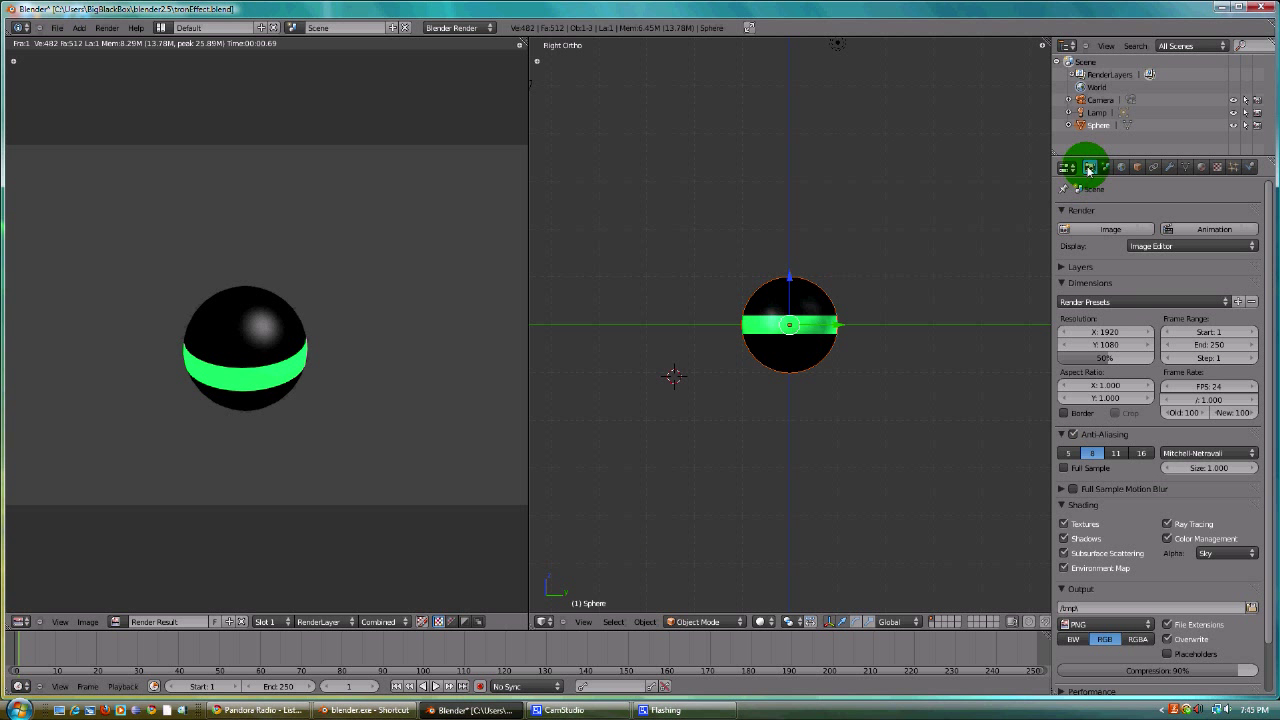
{"action": "scroll", "coordinate": [900, 217], "scroll_direction": "down", "scroll_amount": 3}
{"action": "scroll", "coordinate": [903, 211], "scroll_direction": "up", "scroll_amount": 1}
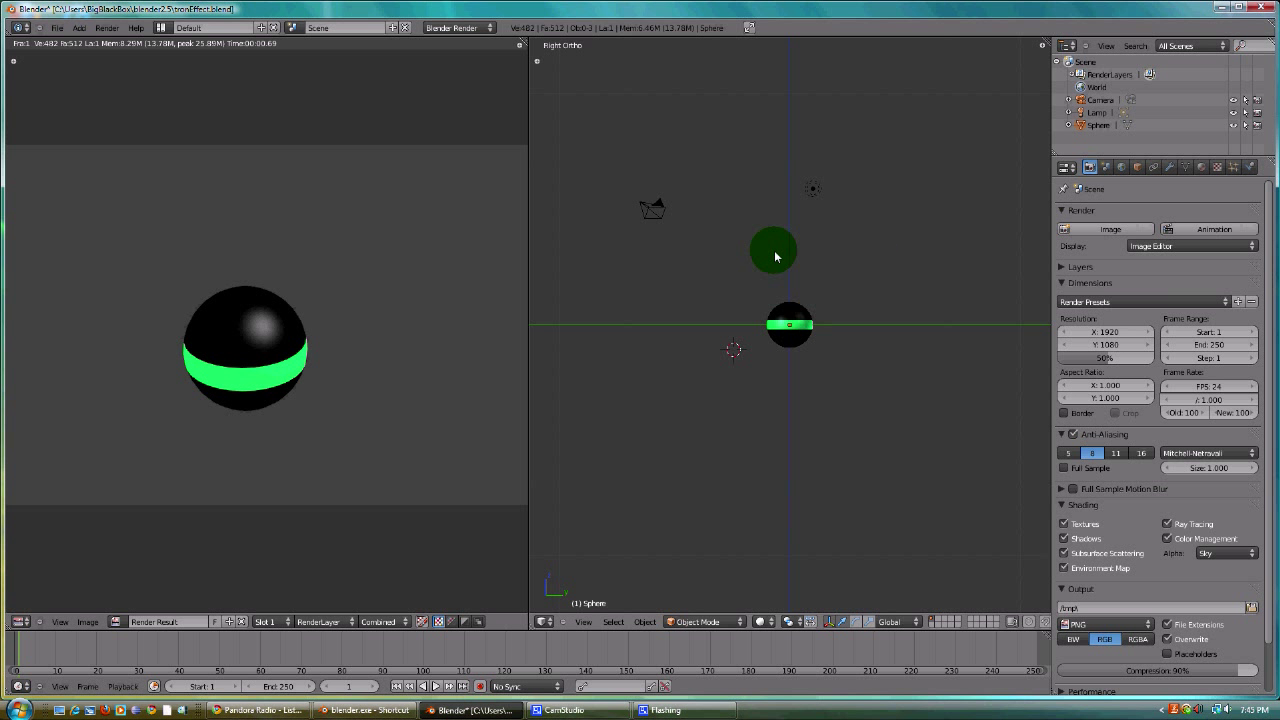
{"action": "key", "text": "b"}
{"action": "left_click_drag", "start_coordinate": [727, 271], "coordinate": [851, 399]}
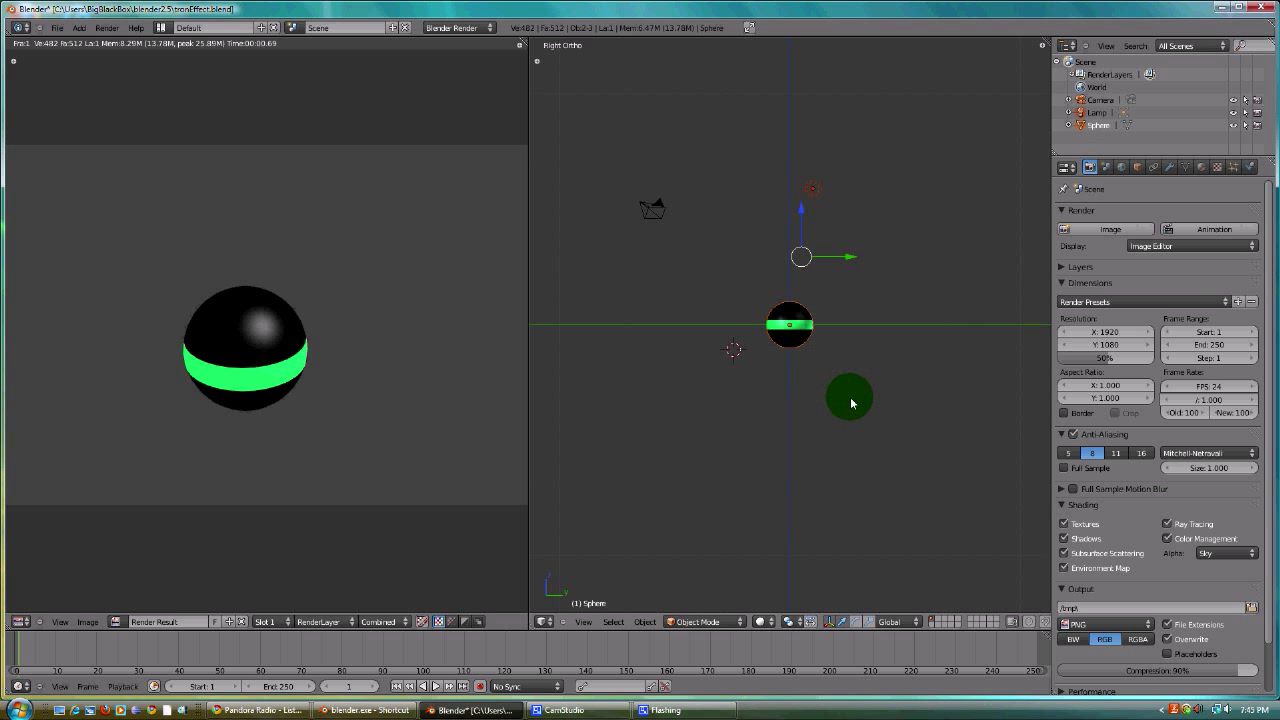
{"action": "right_click", "coordinate": [815, 191]}
{"action": "key", "text": "g"}
{"action": "key", "text": "x"}
{"action": "left_click", "coordinate": [843, 196]}
{"action": "key", "text": "g"}
{"action": "left_click", "coordinate": [920, 203]}
- Put the sphere on layer 2 in addition to layer 1, and do the same for the camera
{"action": "key", "text": "a"}
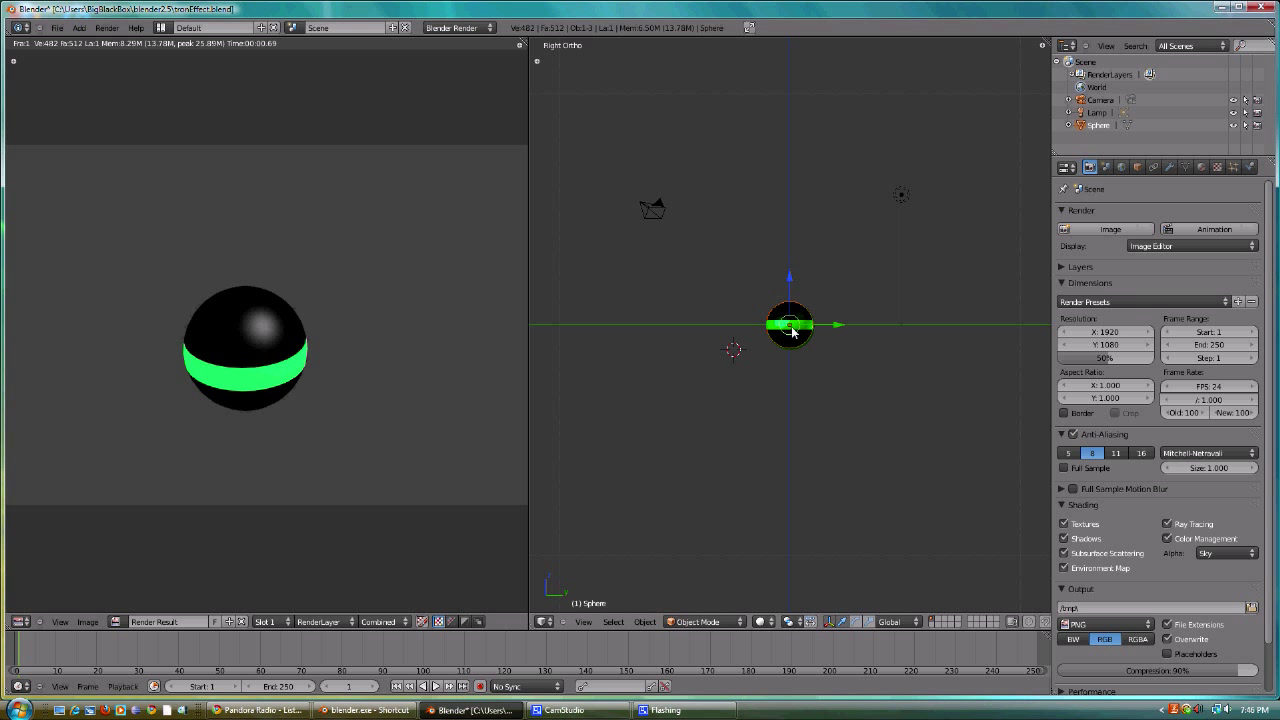
{"action": "key", "text": "m"}
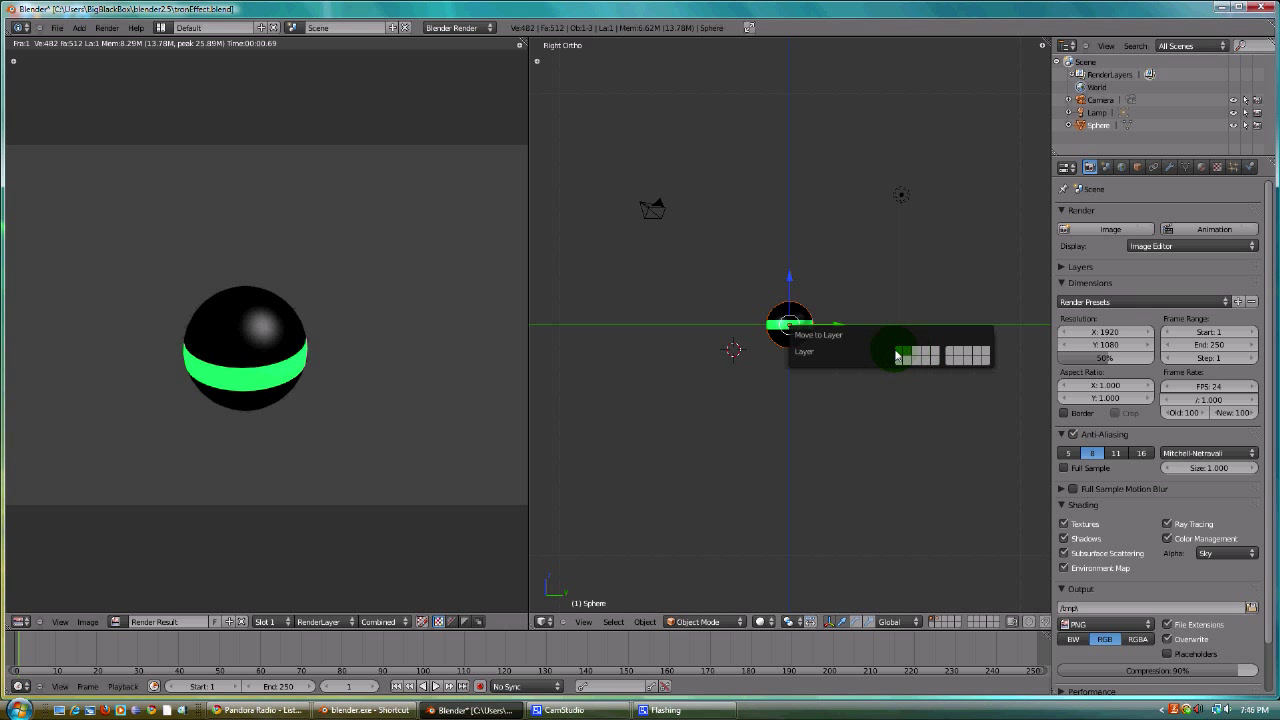
{"action": "left_click", "coordinate": [856, 260]}
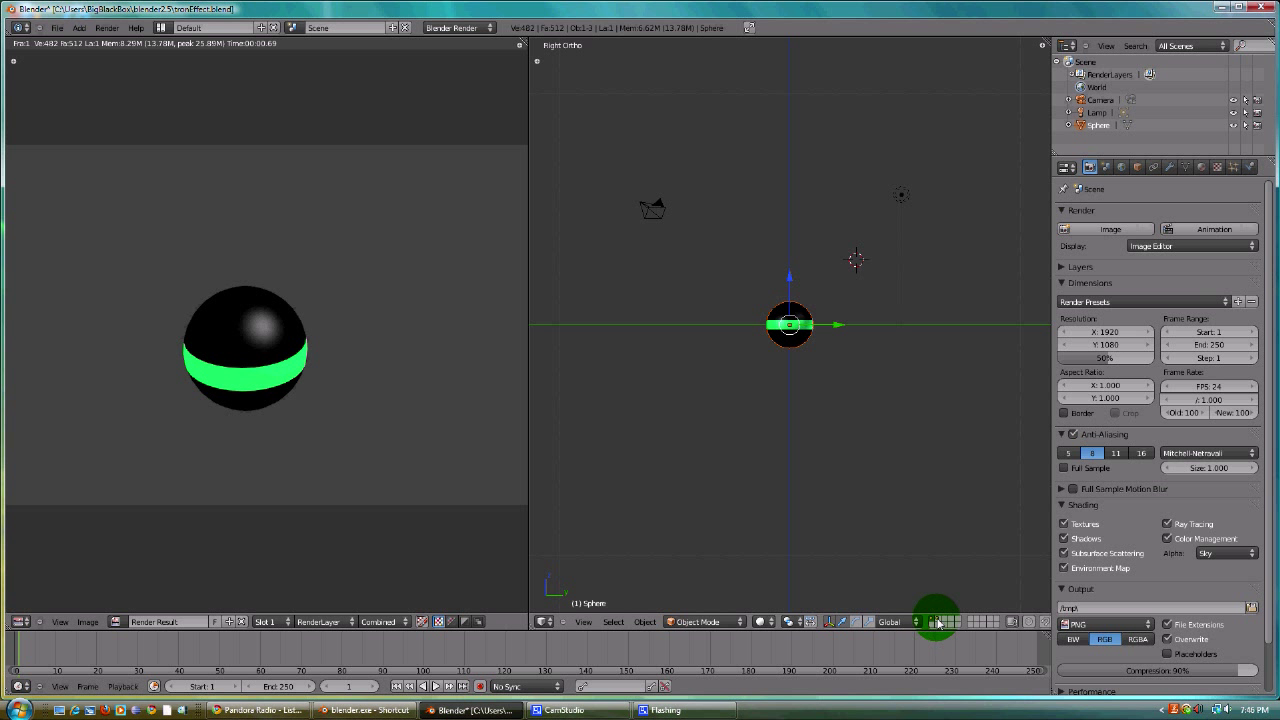
{"action": "right_click", "coordinate": [653, 223]}
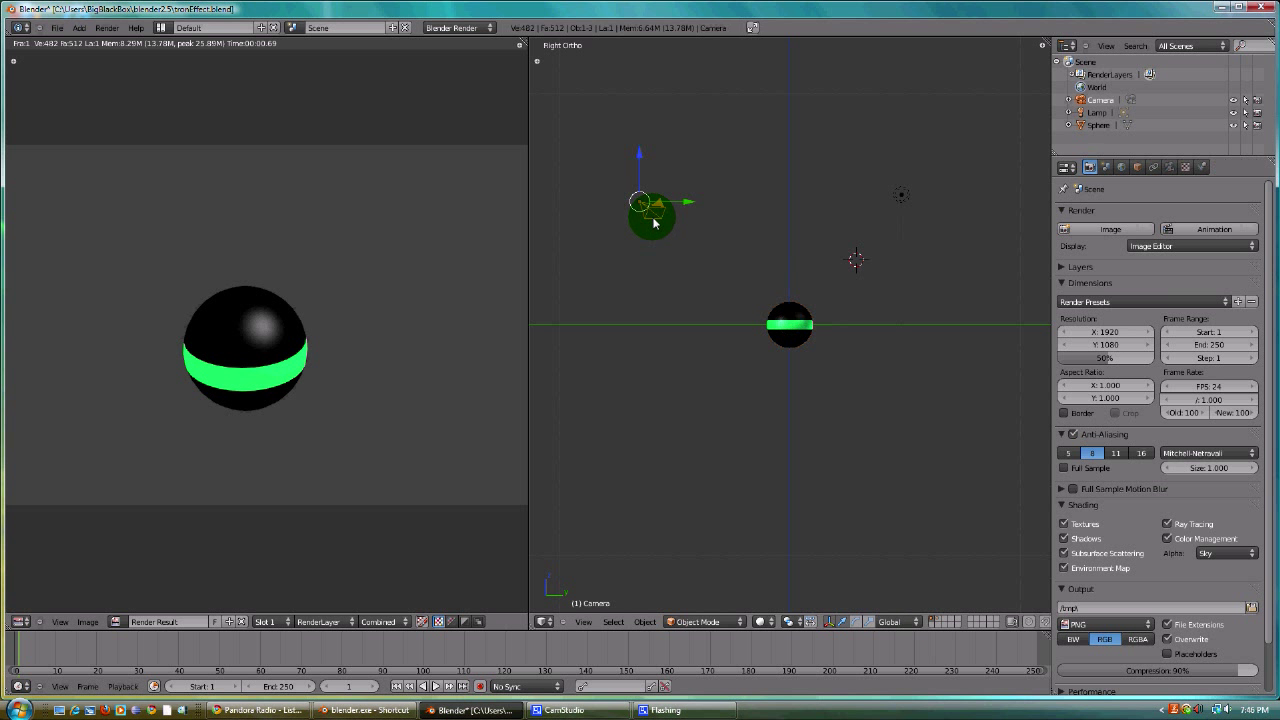
{"action": "key", "text": "m"}
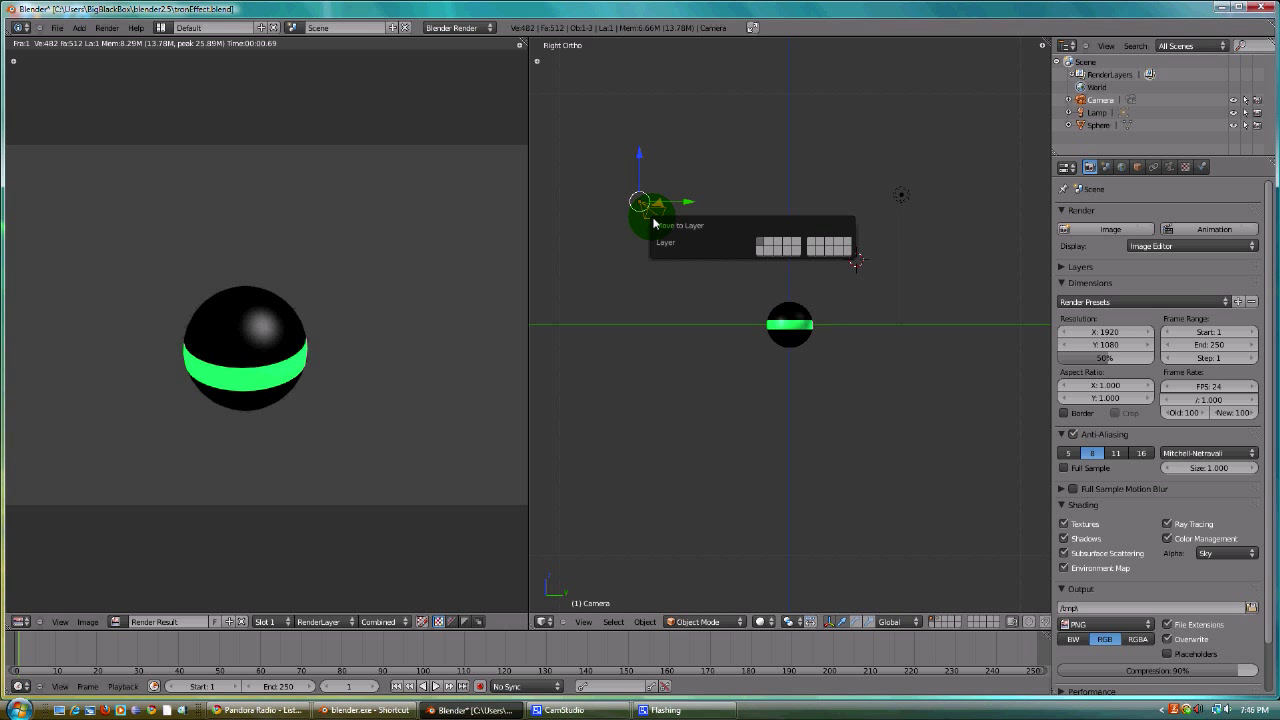
{"action": "left_click", "coordinate": [770, 242]}
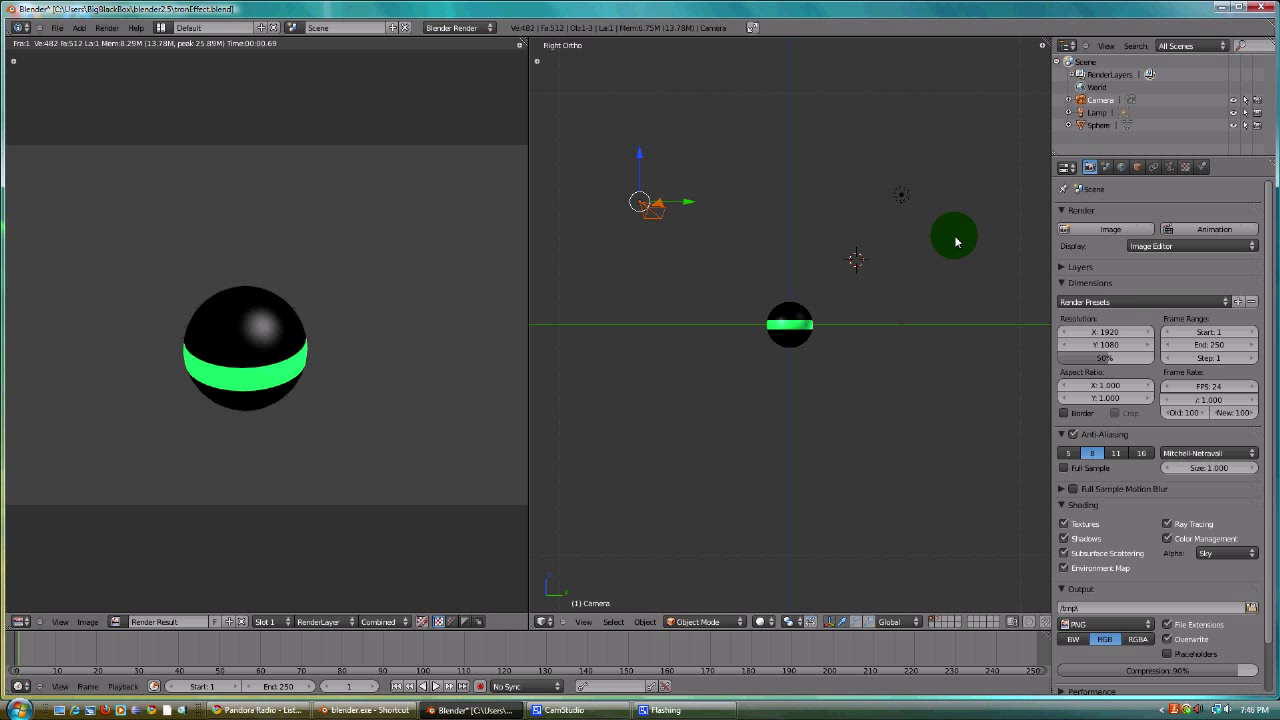
- Add a render layer named GlowLayer that renders layer 2 only, and enable scene layer 2 alongside layer 1
{"action": "left_click", "coordinate": [1064, 266]}
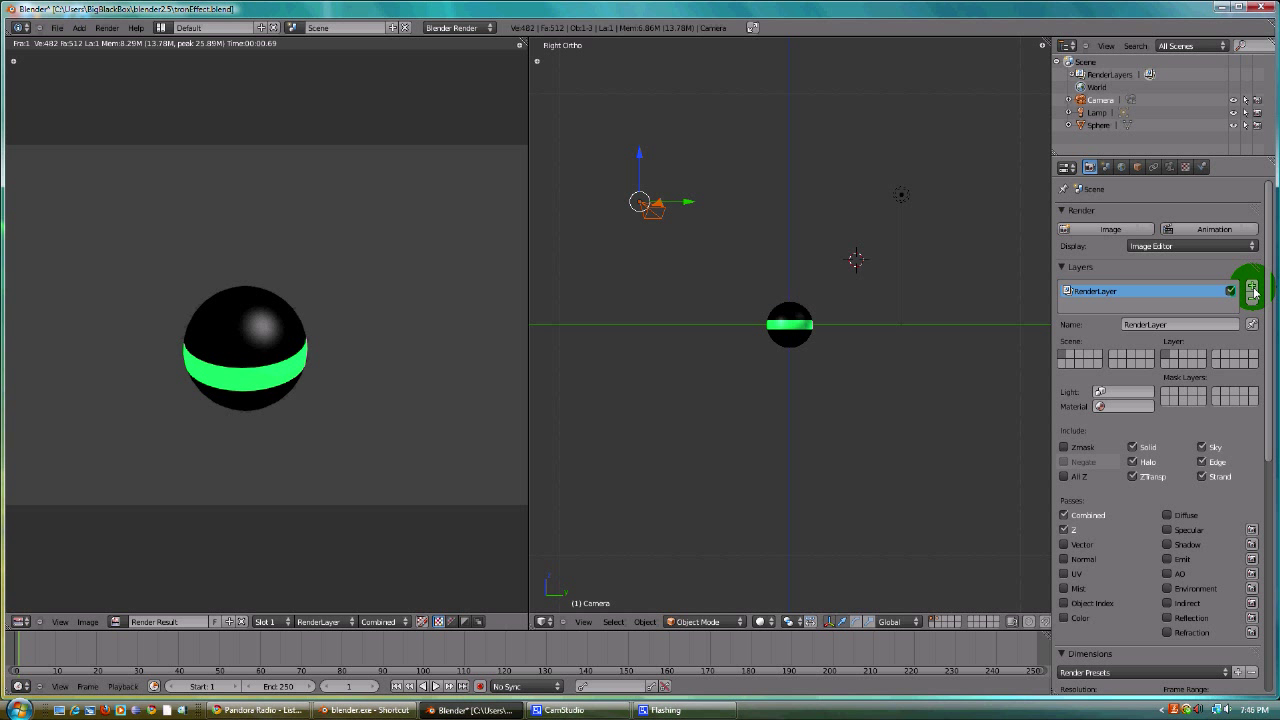
{"action": "left_click", "coordinate": [1252, 288]}
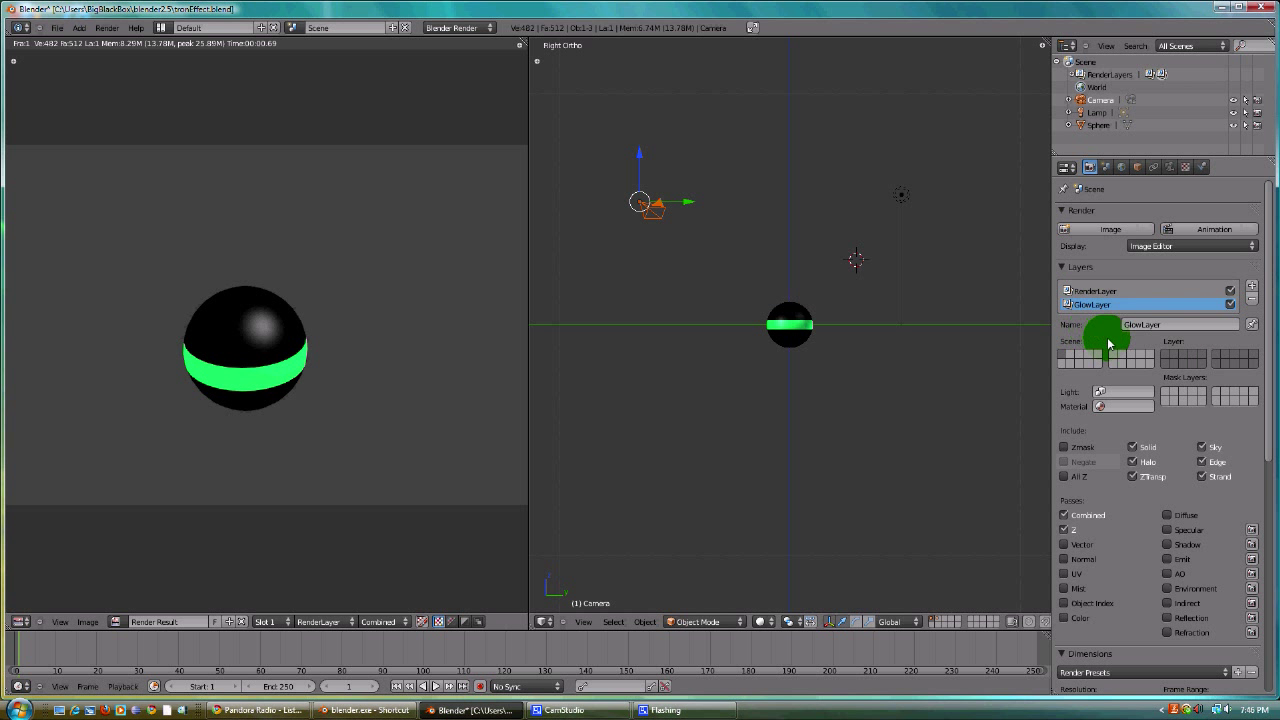
{"action": "left_click", "coordinate": [1174, 356]}
{"action": "left_click", "coordinate": [1087, 357]}
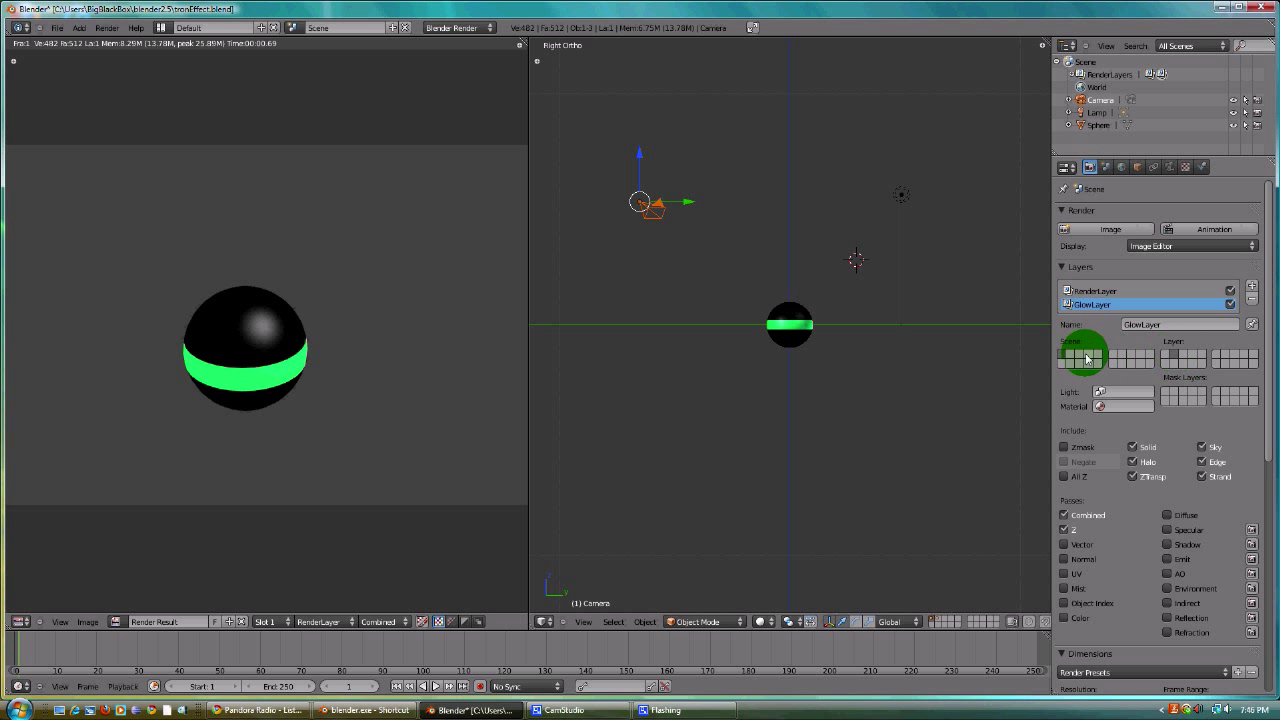
{"action": "left_click", "coordinate": [1070, 358], "text": "shift"}
- Compare the layer assignments of RenderLayer and GlowLayer, leave GlowLayer active and save the file
{"action": "left_click", "coordinate": [1086, 292]}
{"action": "left_click", "coordinate": [1088, 307]}
{"action": "left_click", "coordinate": [1094, 293]}
{"action": "left_click", "coordinate": [1095, 304]}
{"action": "left_click", "coordinate": [1098, 291]}
{"action": "left_click", "coordinate": [1098, 305]}
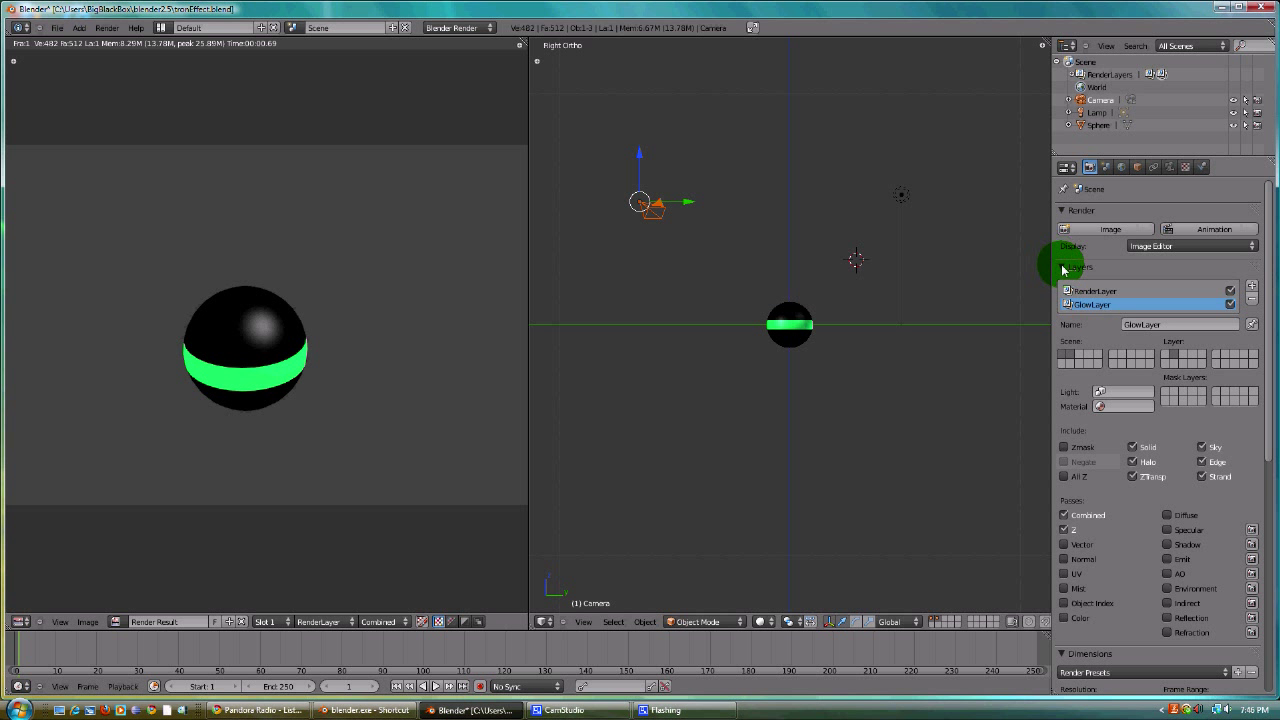
{"action": "left_click", "coordinate": [1059, 267]}
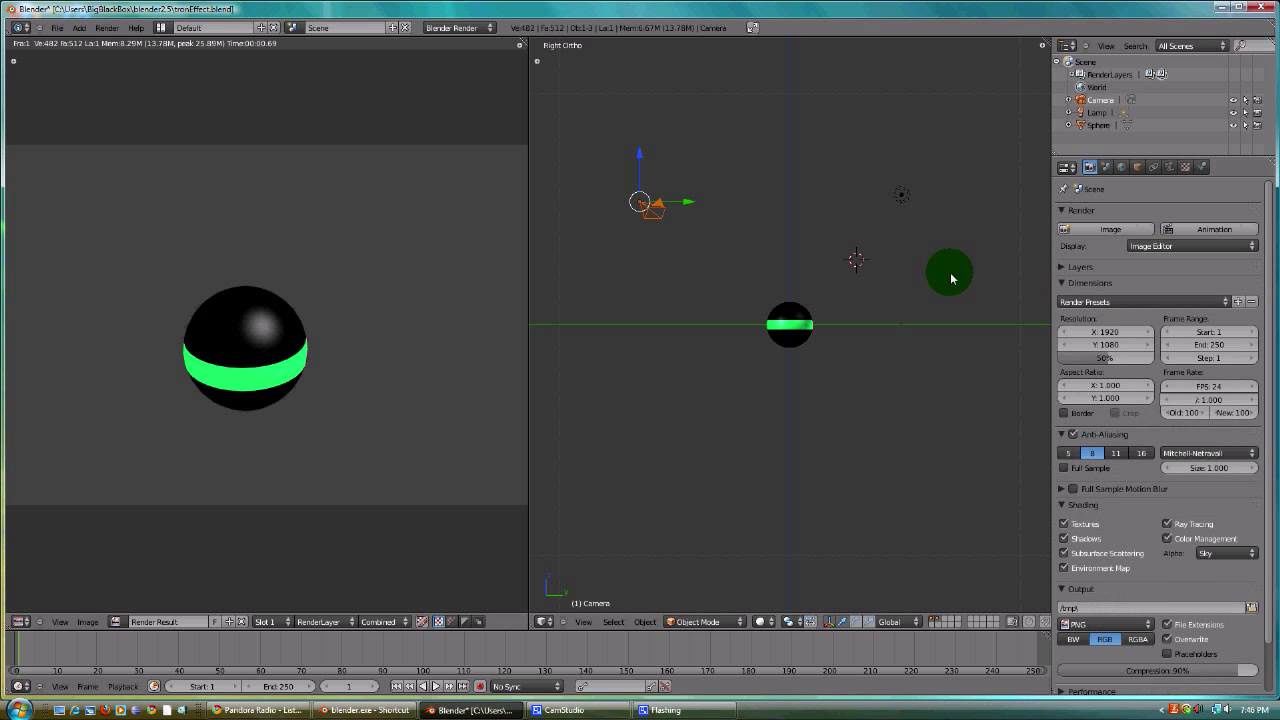
{"action": "key", "text": "ctrl+s"}
{"action": "left_click", "coordinate": [838, 252]}
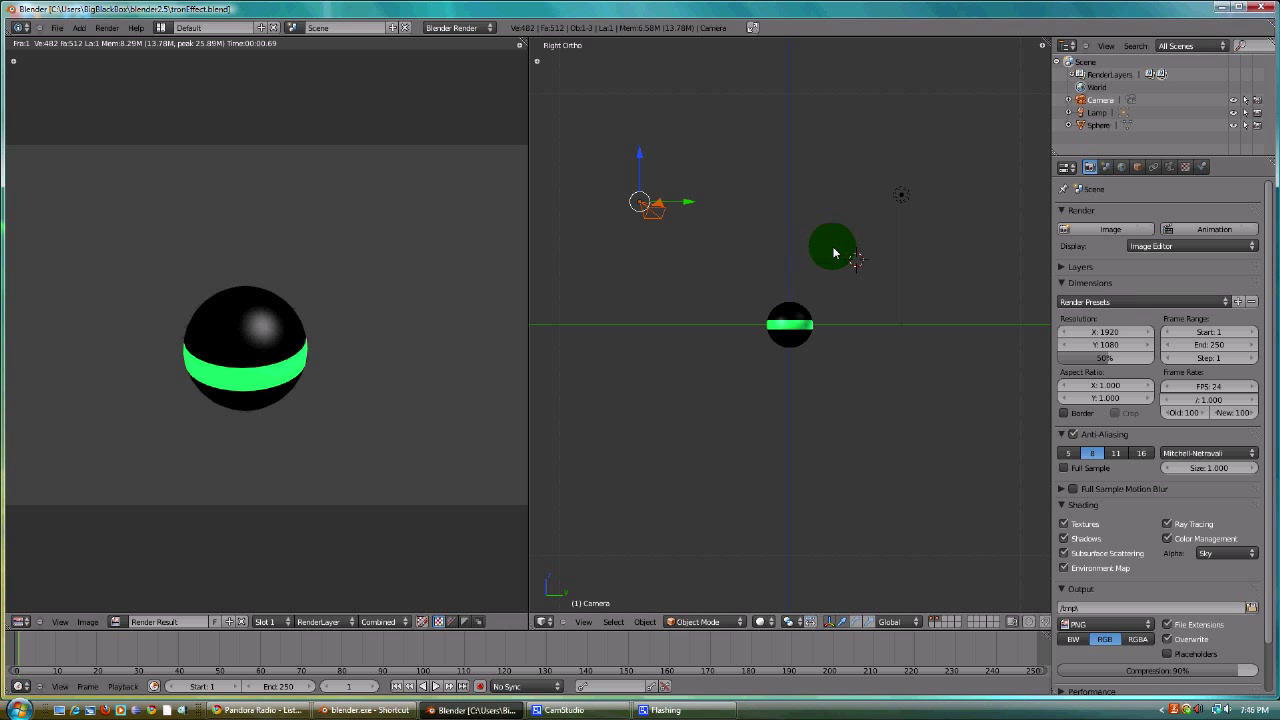
- Change the 3D view into the Node Editor and show the compositing nodes
{"action": "left_click", "coordinate": [545, 621]}
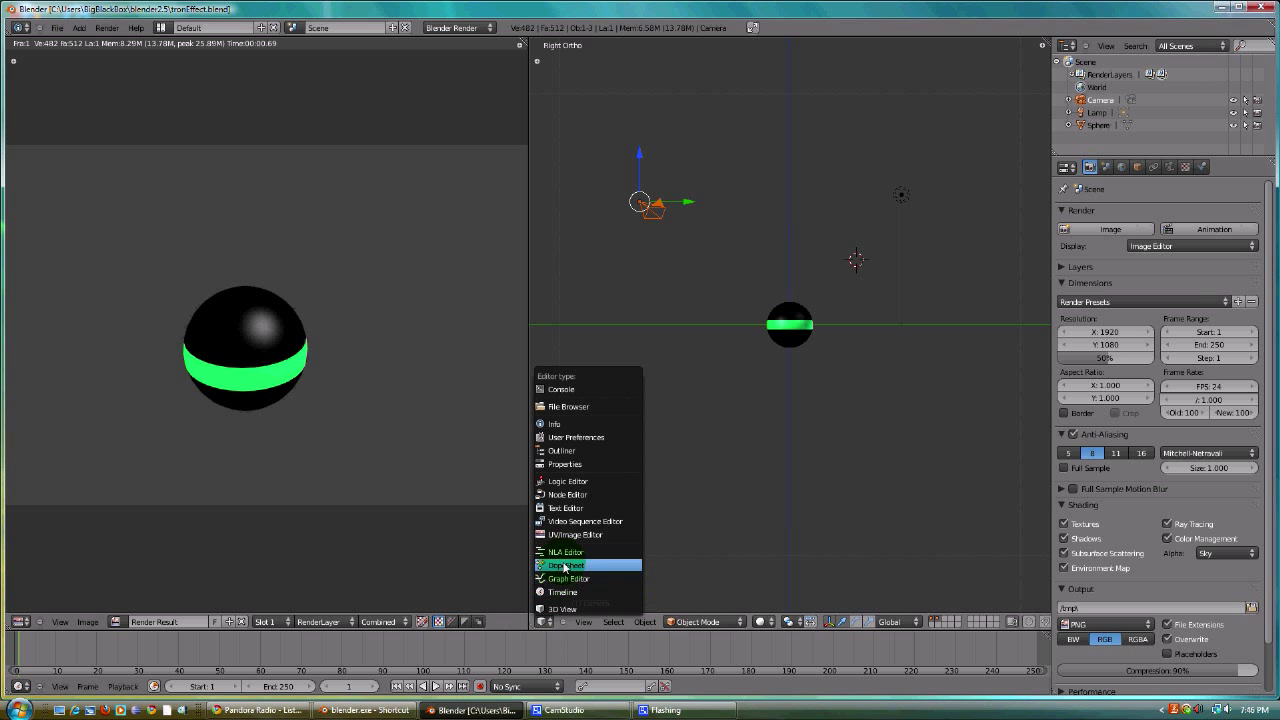
{"action": "left_click", "coordinate": [573, 495]}
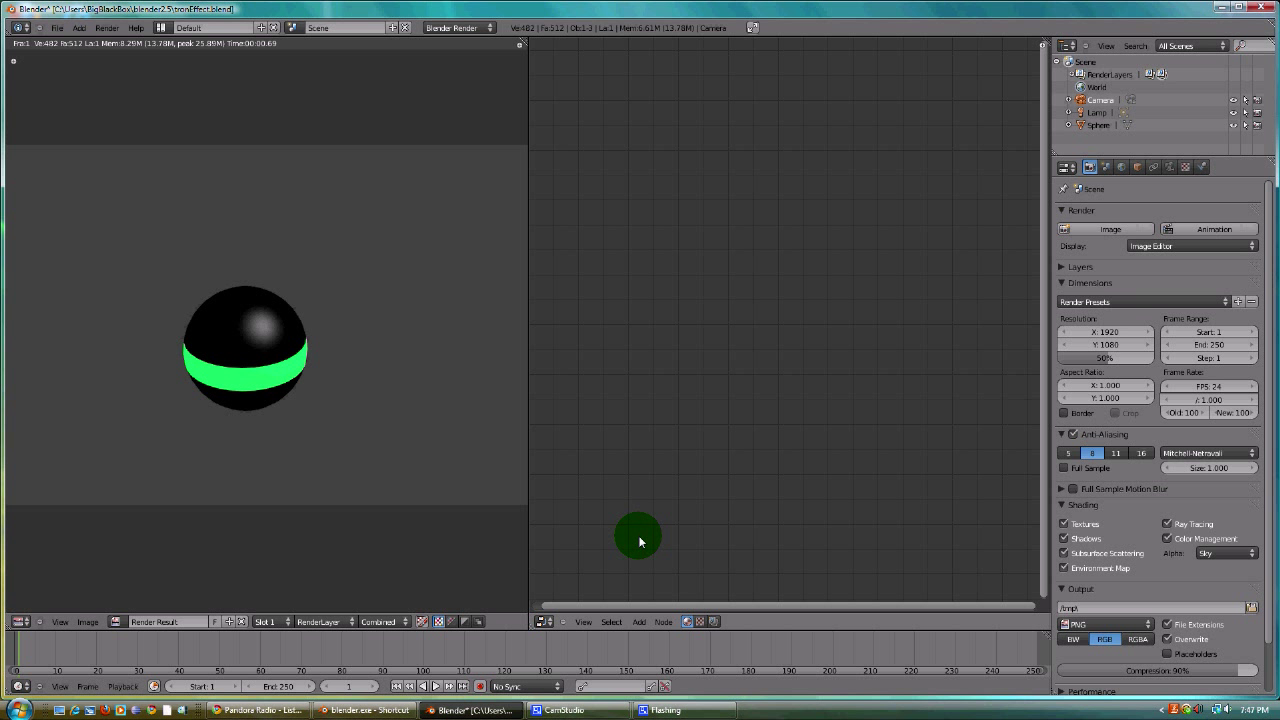
{"action": "left_click", "coordinate": [714, 622]}
- Enable Use Nodes and the backdrop for compositing, and render the scene
{"action": "left_click", "coordinate": [731, 622]}
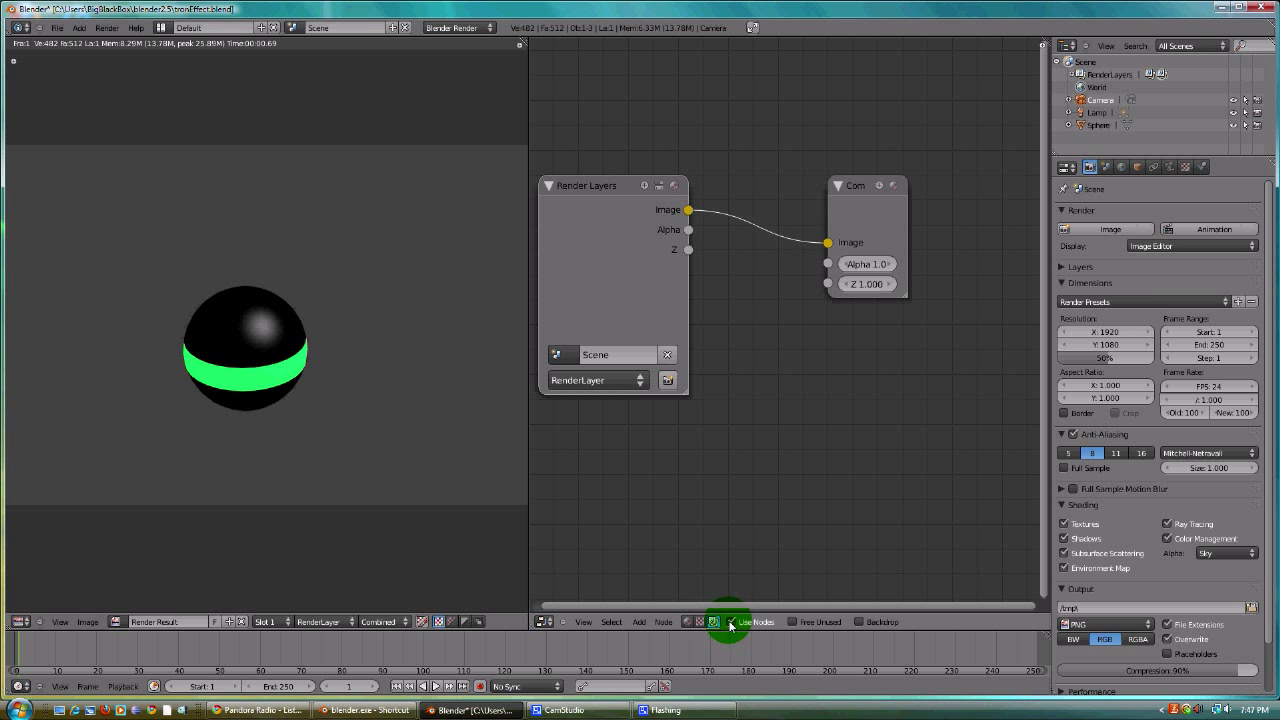
{"action": "left_click", "coordinate": [858, 622]}
{"action": "key", "text": "F12"}
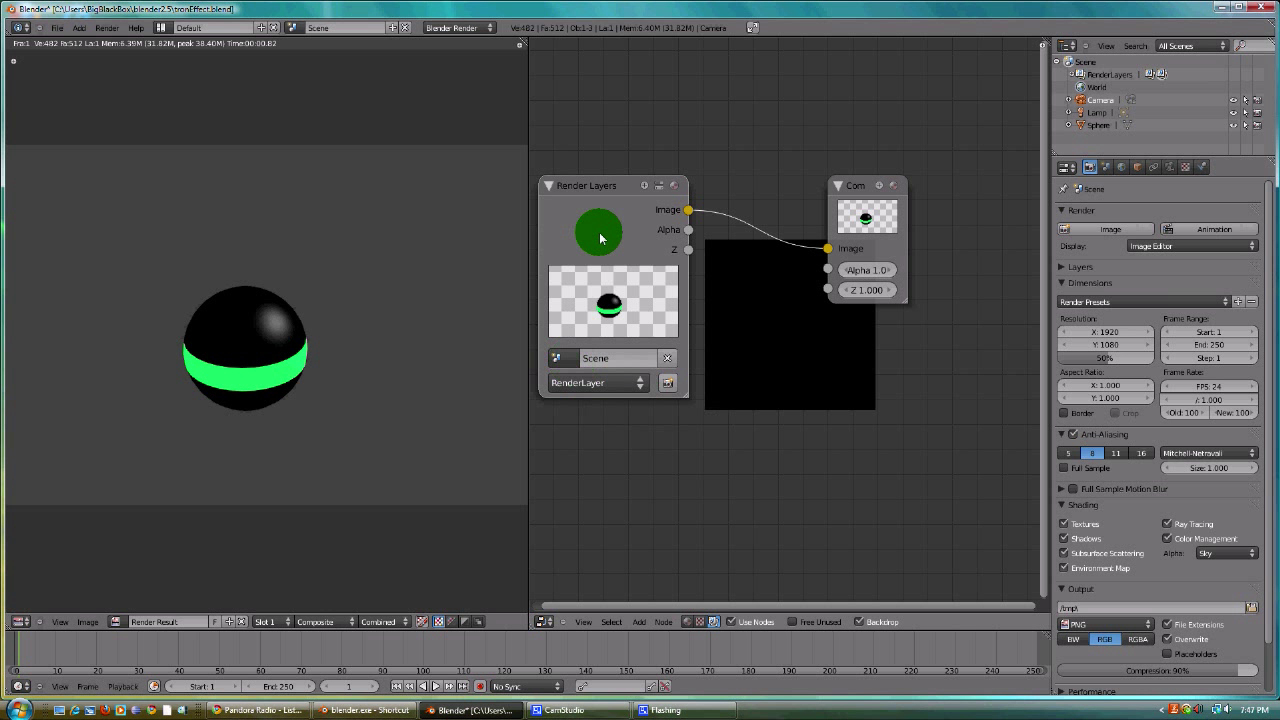
- Move the Render Layers node up, place a duplicate below it and set the duplicate to GlowLayer
{"action": "left_click_drag", "start_coordinate": [598, 182], "coordinate": [595, 102]}
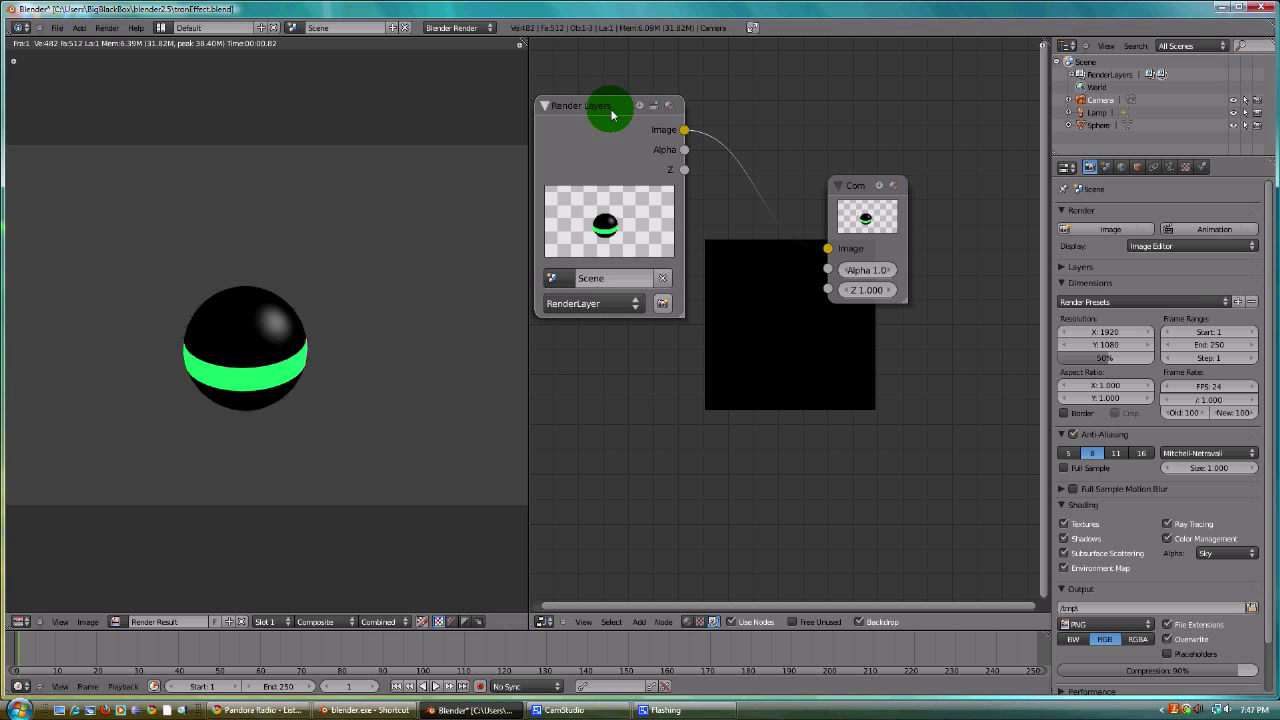
{"action": "key", "text": "shift+d"}
{"action": "left_click", "coordinate": [610, 357]}
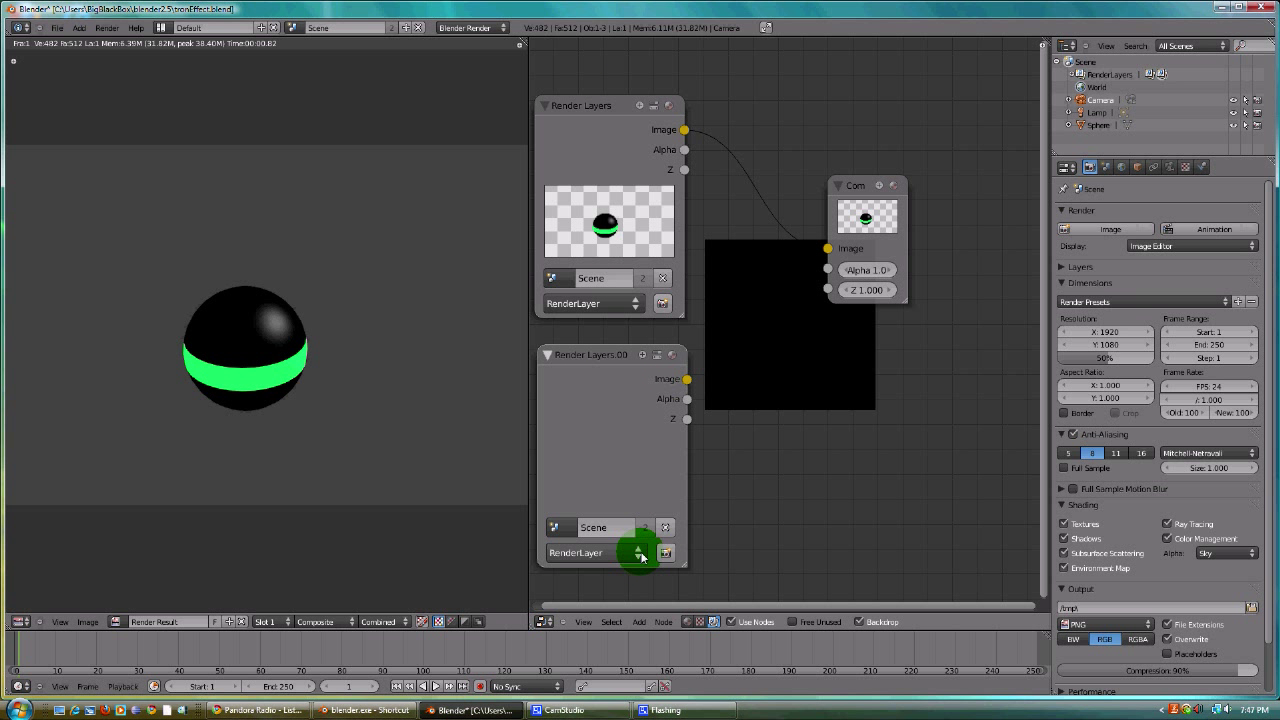
{"action": "left_click", "coordinate": [641, 556]}
{"action": "left_click", "coordinate": [636, 512]}
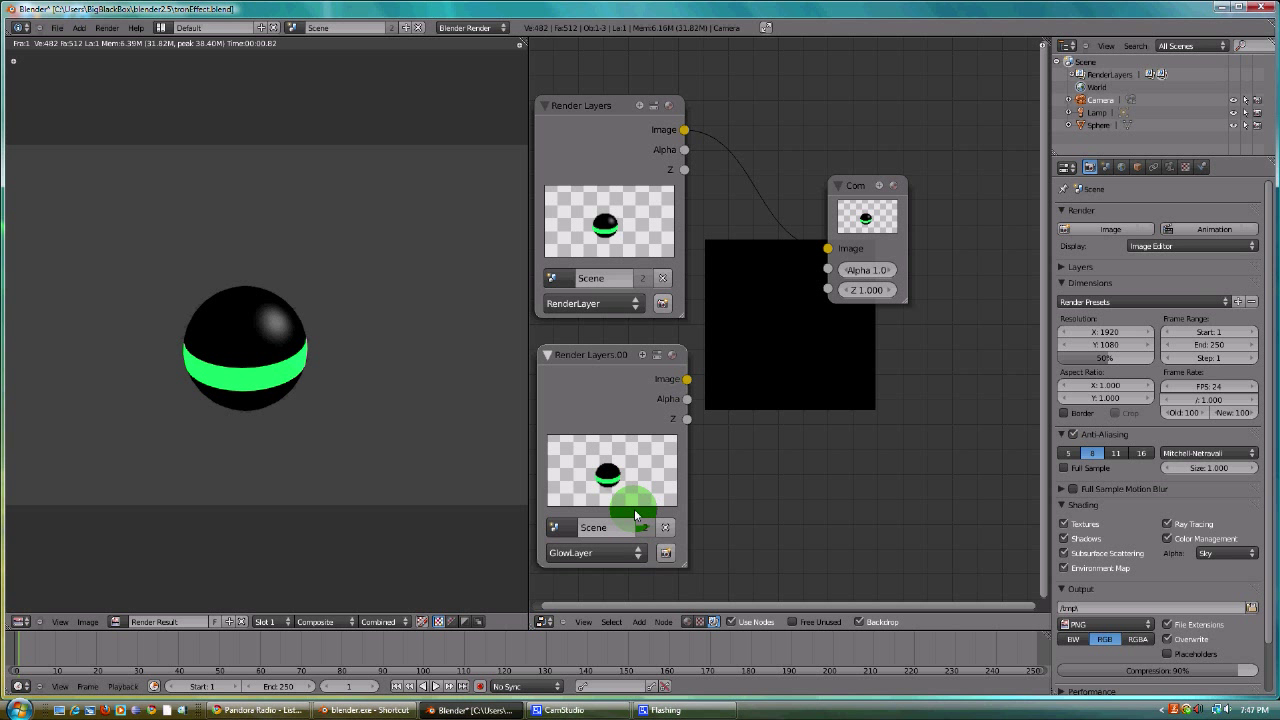
- Move the Composite node farther from the render layer nodes and place a new Blur filter node between them
{"action": "left_click", "coordinate": [876, 188]}
{"action": "left_click_drag", "start_coordinate": [876, 188], "coordinate": [993, 157]}
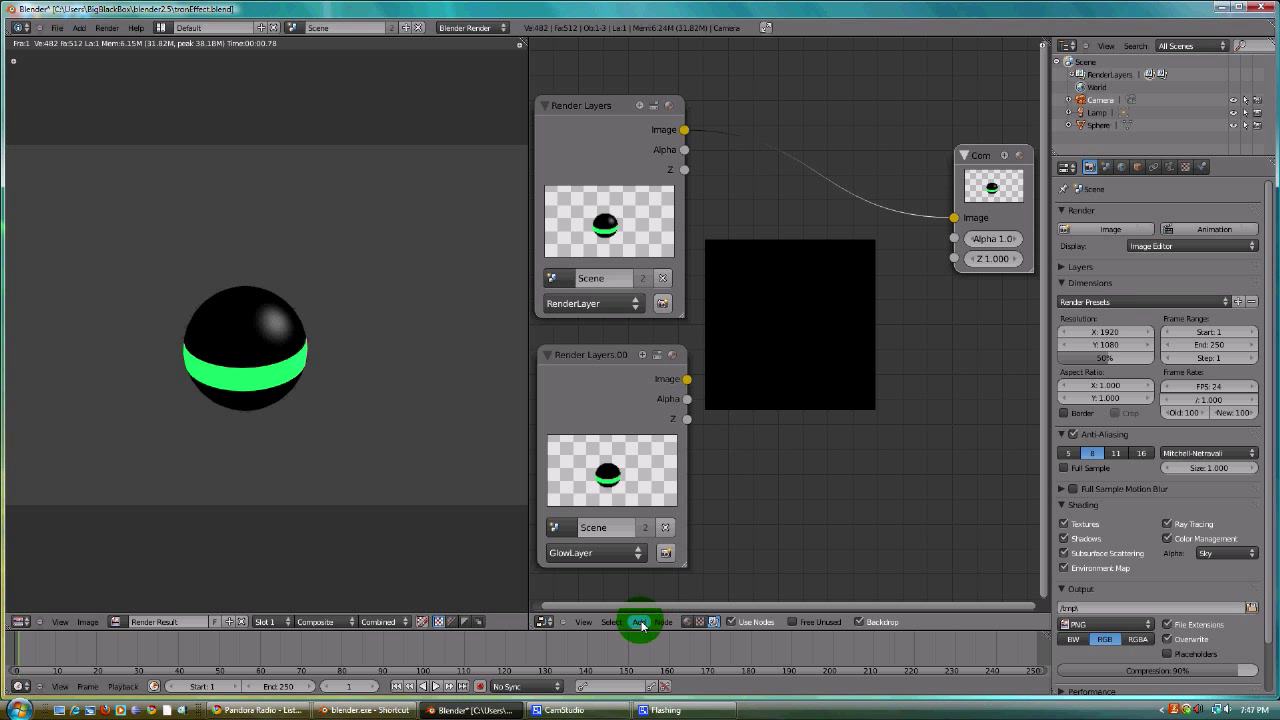
{"action": "left_click", "coordinate": [640, 622]}
{"action": "mouse_move", "coordinate": [650, 532]}
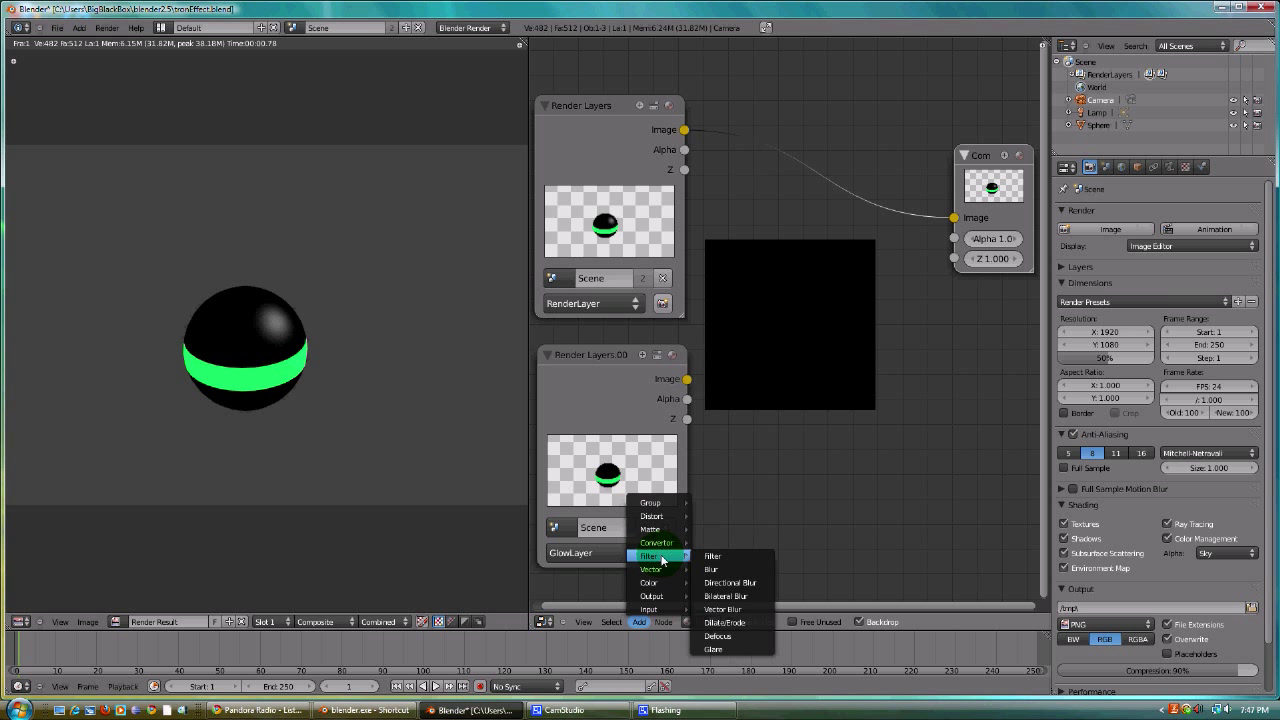
{"action": "left_click", "coordinate": [727, 572]}
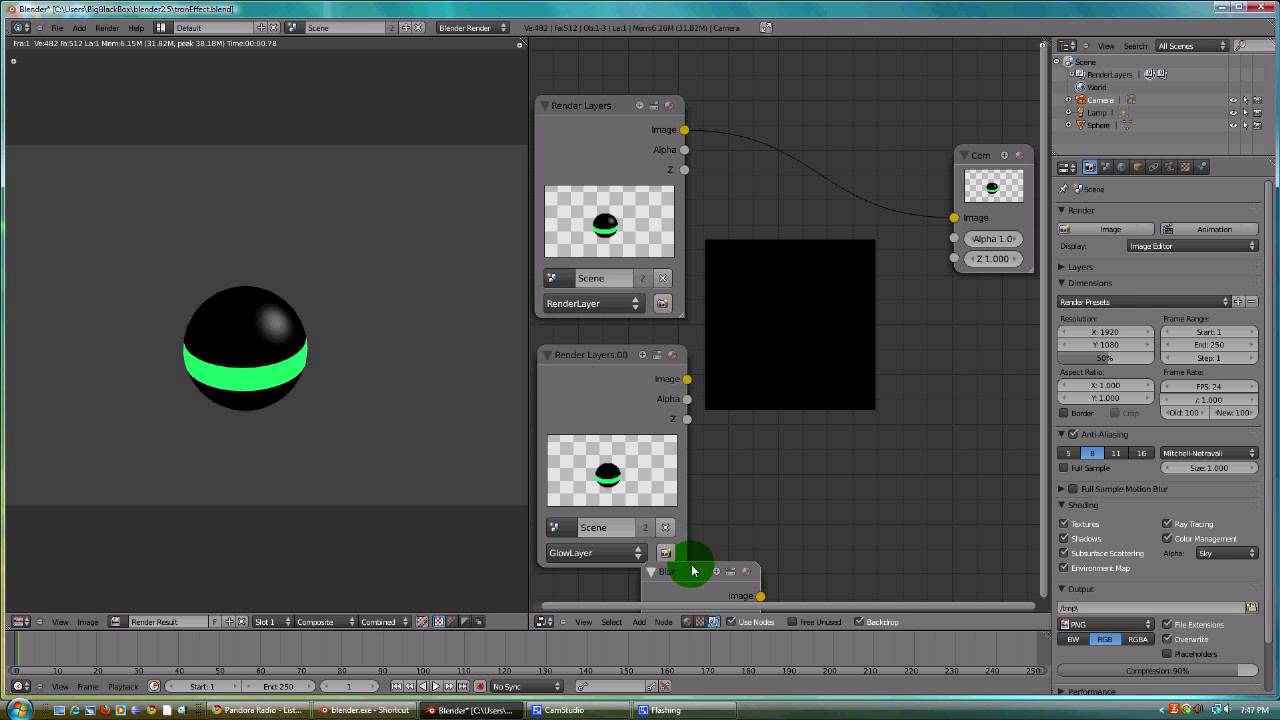
{"action": "left_click", "coordinate": [812, 268]}
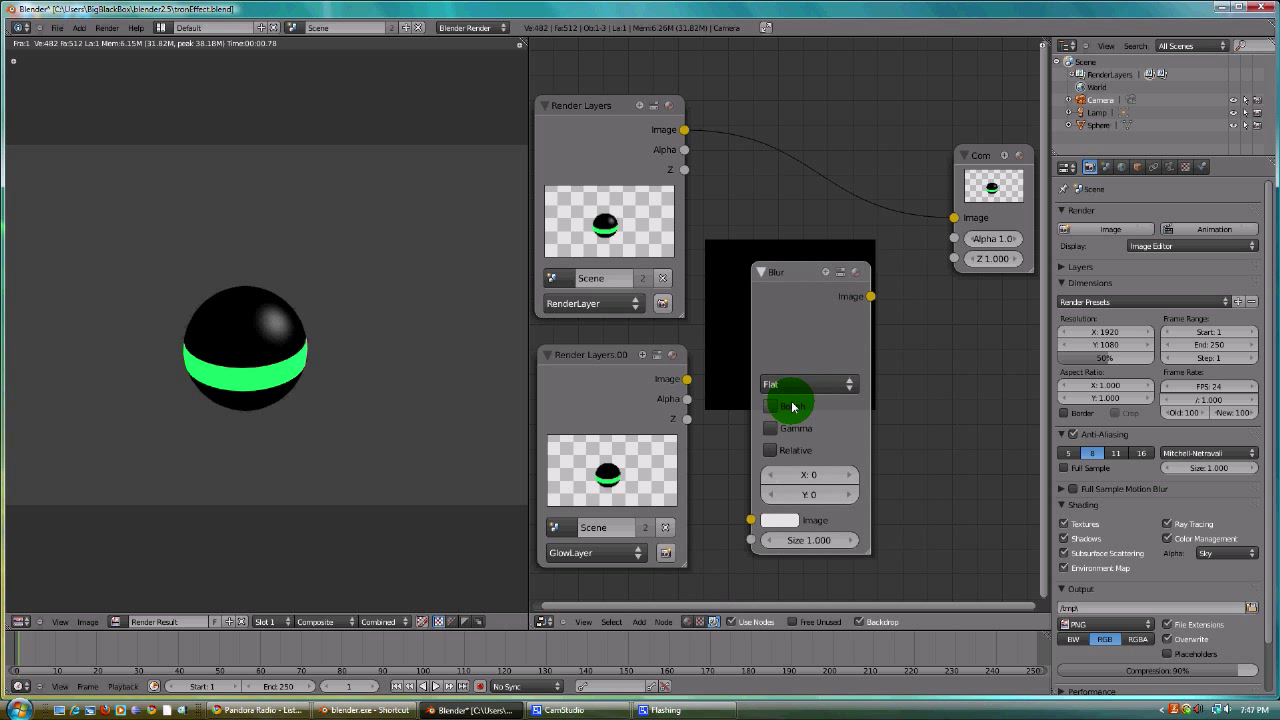
- Set the Blur node's X and Y to 2 and feed it the GlowLayer node's image output
{"action": "double_click", "coordinate": [849, 476]}
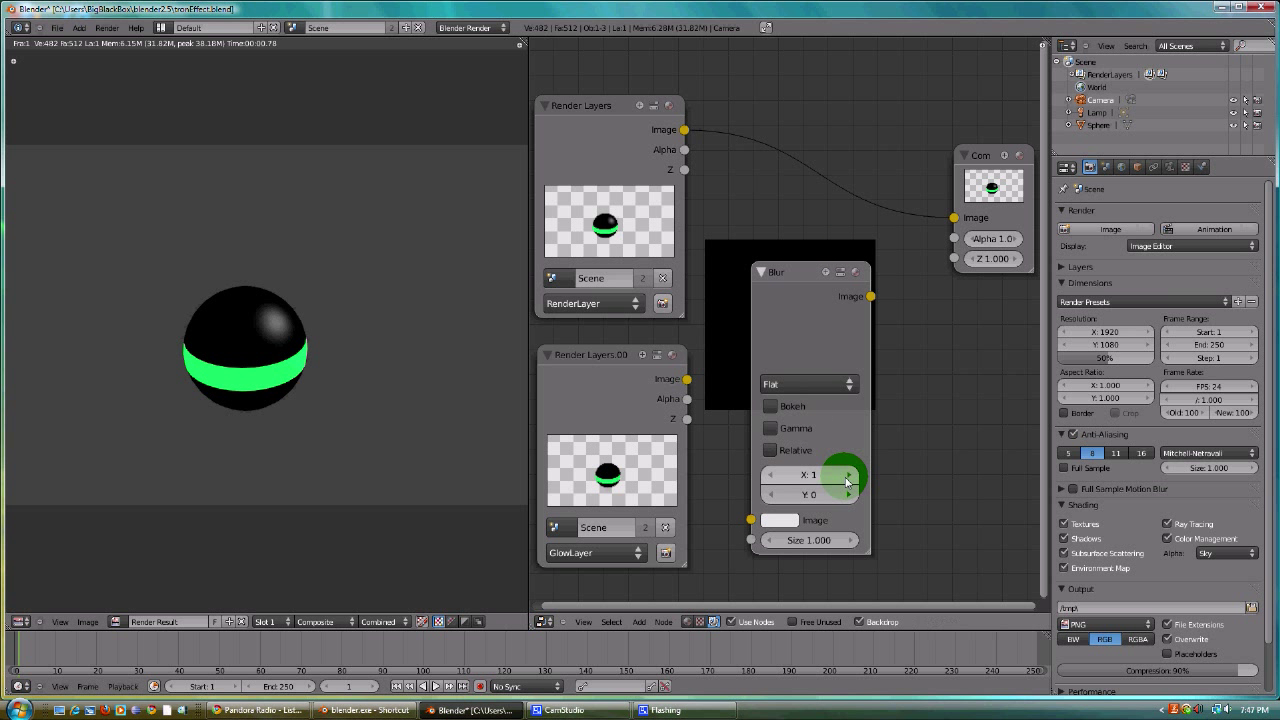
{"action": "double_click", "coordinate": [849, 495]}
{"action": "left_click_drag", "start_coordinate": [686, 379], "coordinate": [749, 519]}
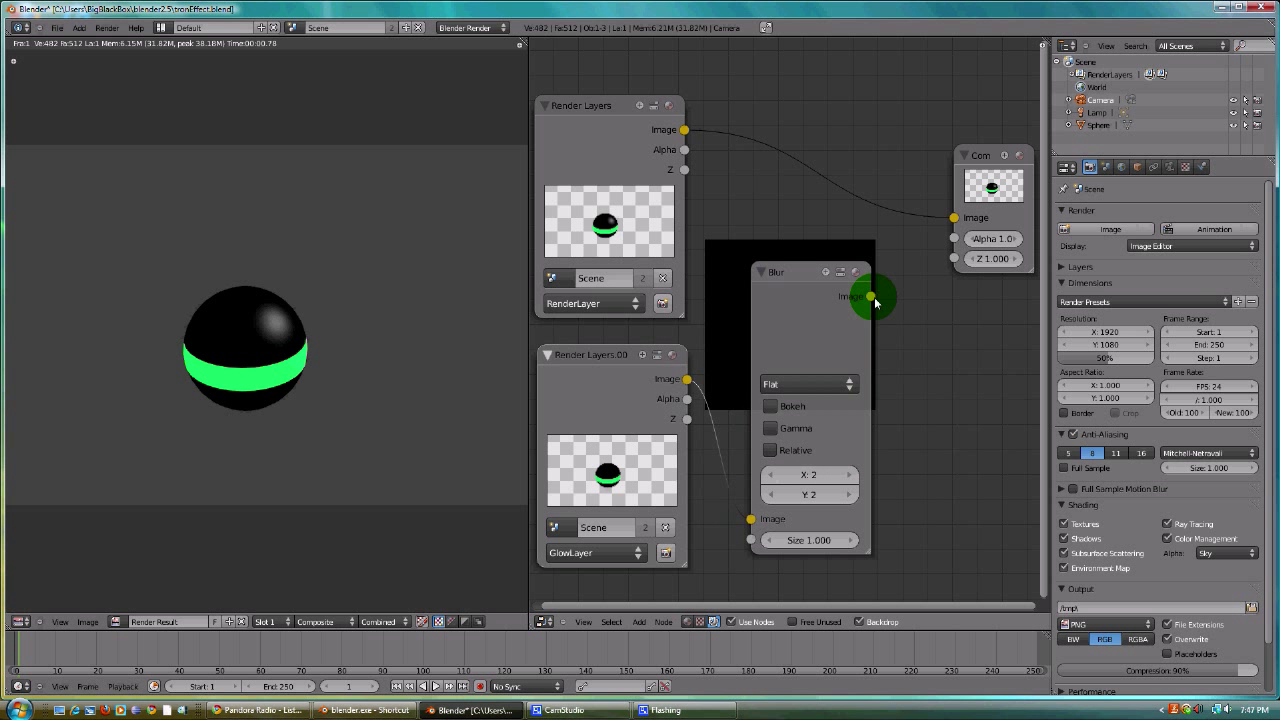
- Add a Mix colour node near the Composite node and feed it the Blur image first and the RenderLayer image second
{"action": "left_click", "coordinate": [640, 622]}
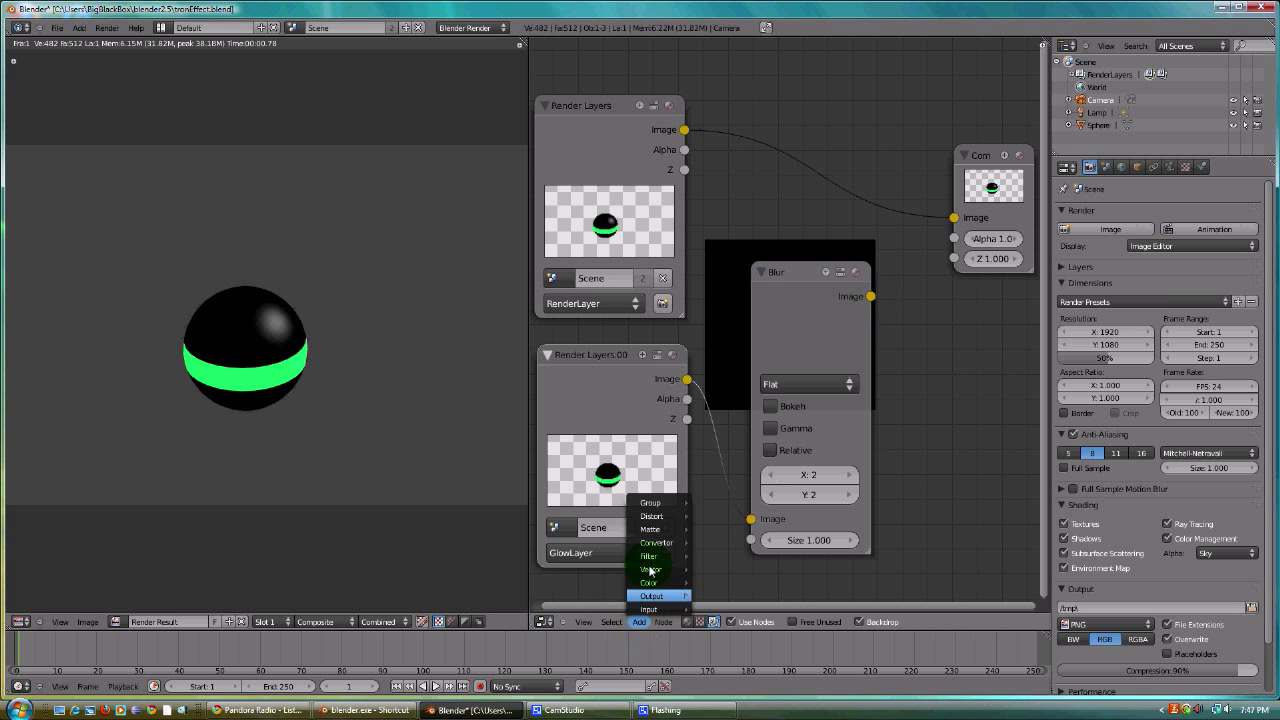
{"action": "mouse_move", "coordinate": [667, 555]}
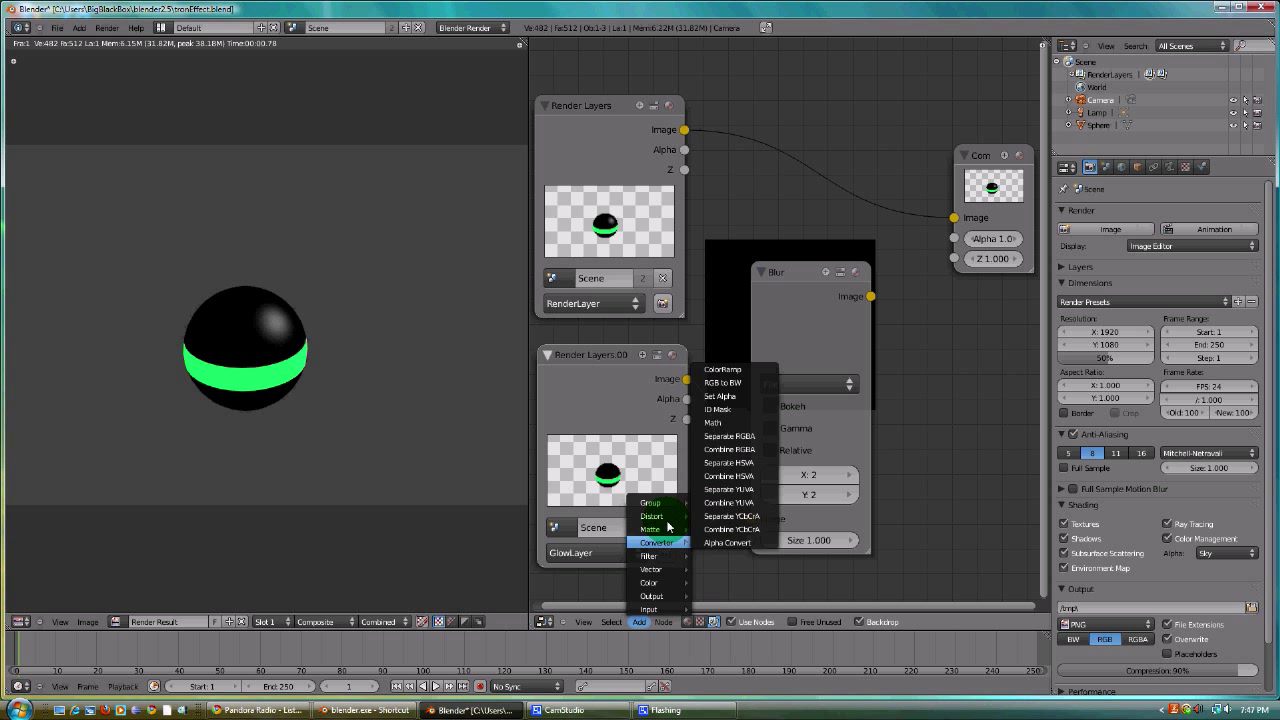
{"action": "mouse_move", "coordinate": [671, 594]}
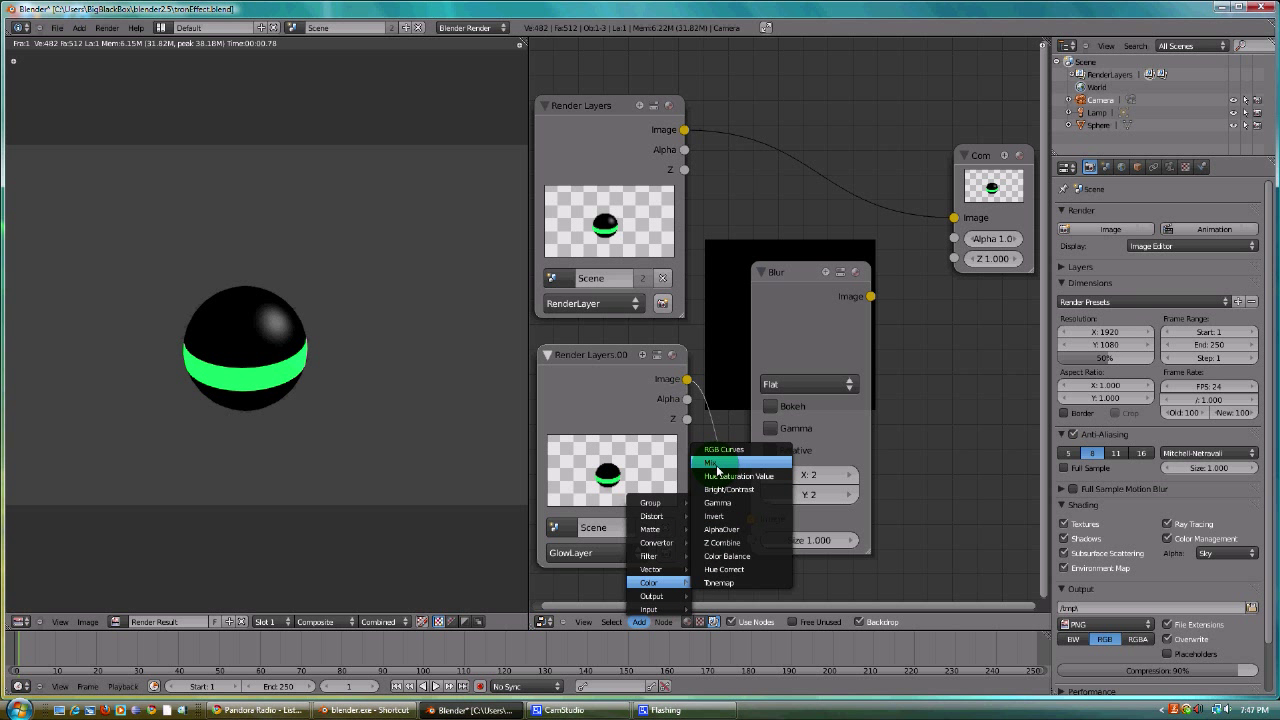
{"action": "left_click", "coordinate": [715, 452]}
{"action": "left_click", "coordinate": [972, 145]}
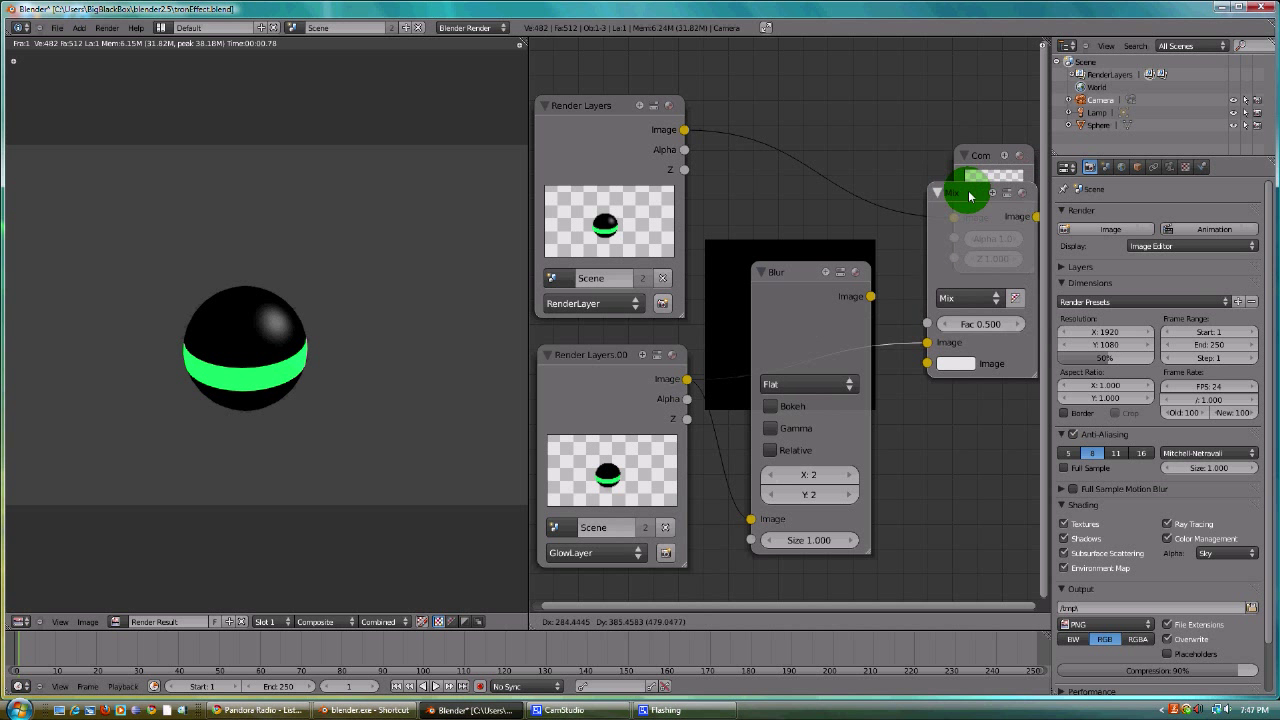
{"action": "left_click_drag", "start_coordinate": [866, 297], "coordinate": [913, 340]}
{"action": "left_click_drag", "start_coordinate": [684, 130], "coordinate": [913, 359]}
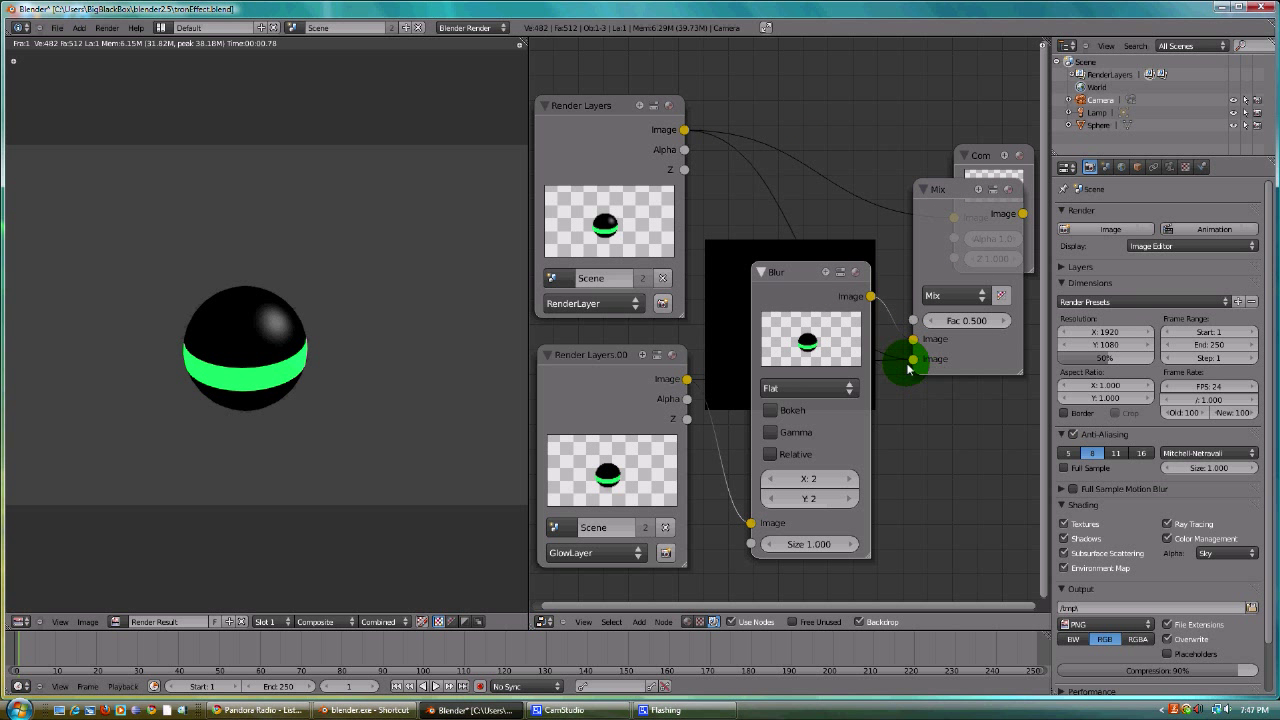
- Move the Mix node above the Blur node, collapse it and delete it
{"action": "left_click_drag", "start_coordinate": [951, 200], "coordinate": [855, 228]}
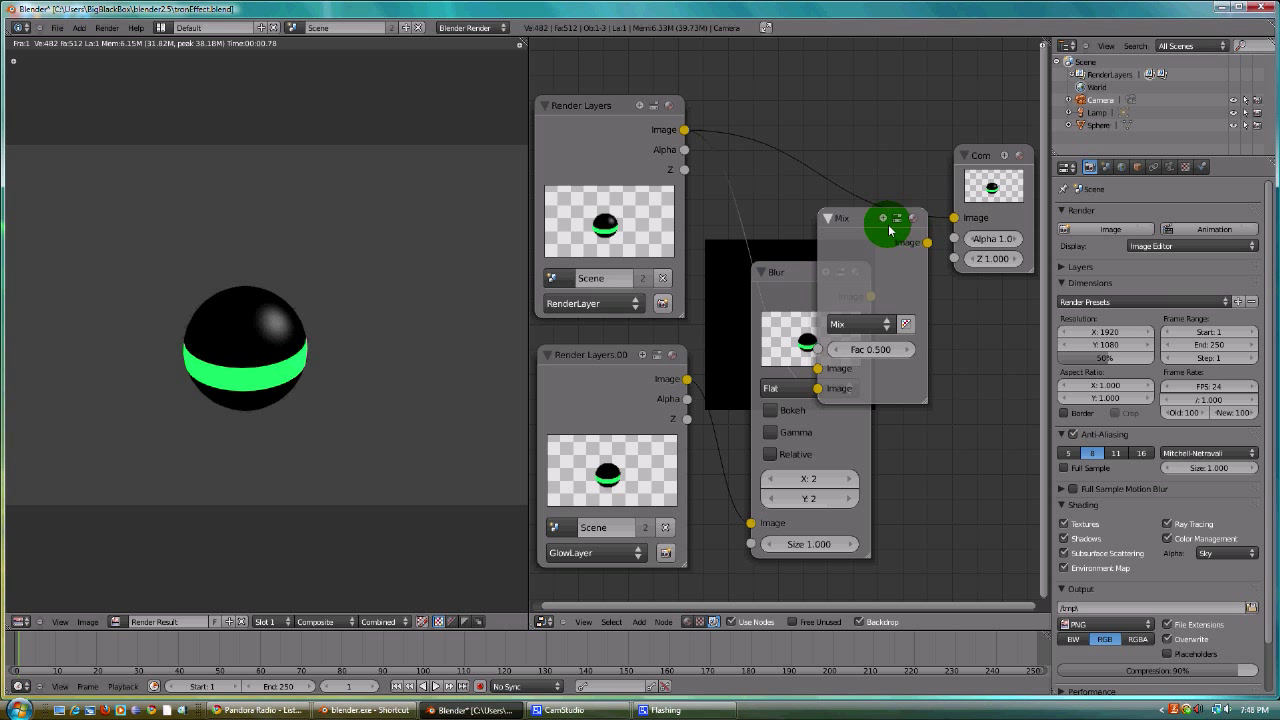
{"action": "left_click_drag", "start_coordinate": [930, 243], "coordinate": [857, 69]}
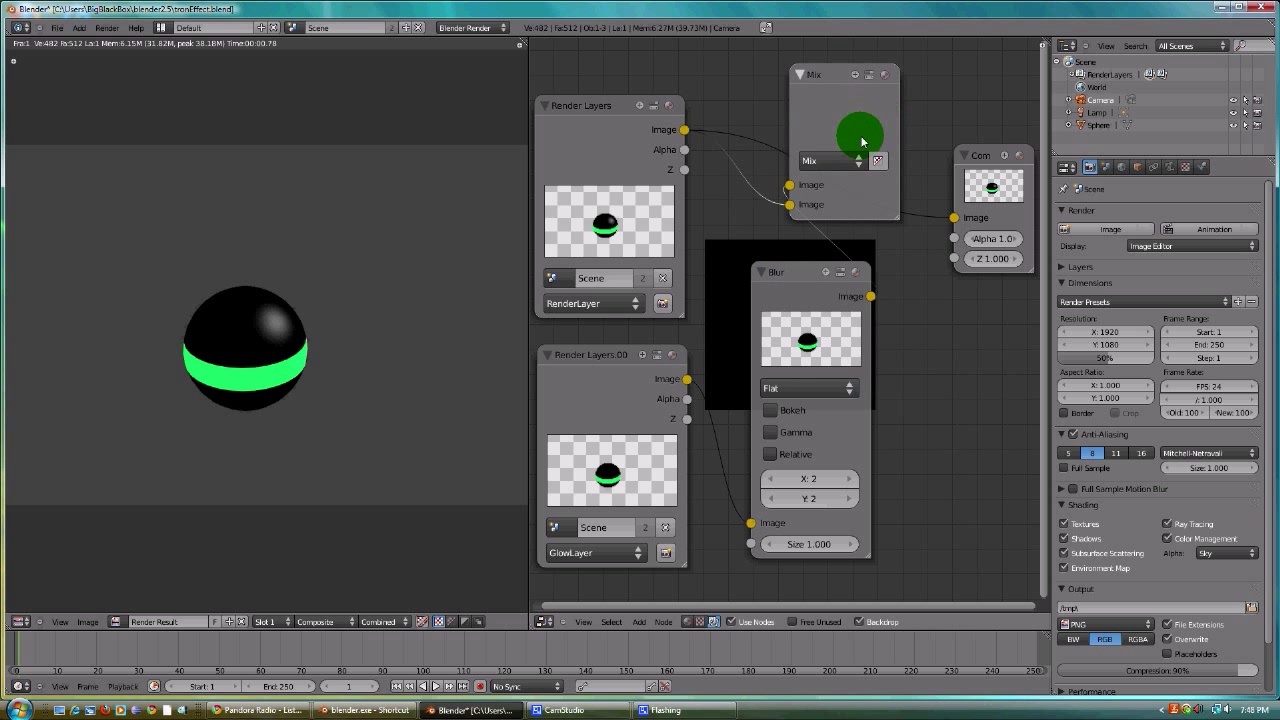
{"action": "left_click_drag", "start_coordinate": [836, 80], "coordinate": [868, 100]}
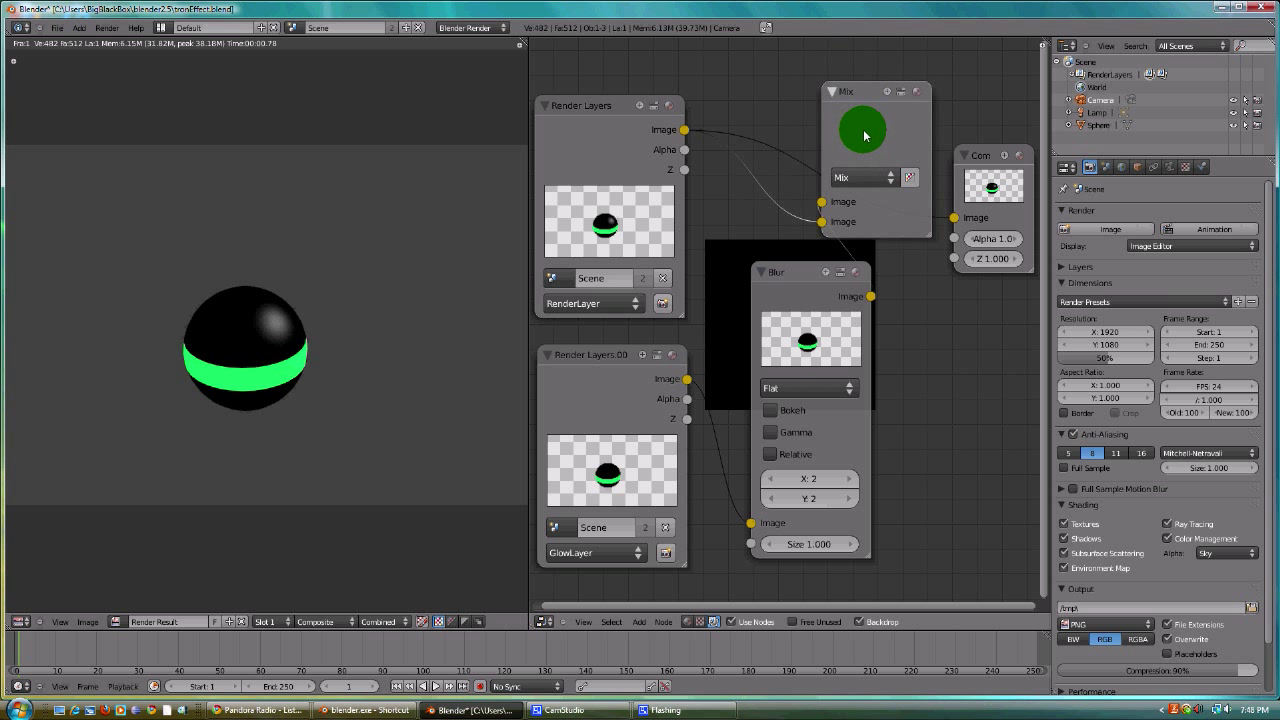
{"action": "left_click", "coordinate": [917, 93]}
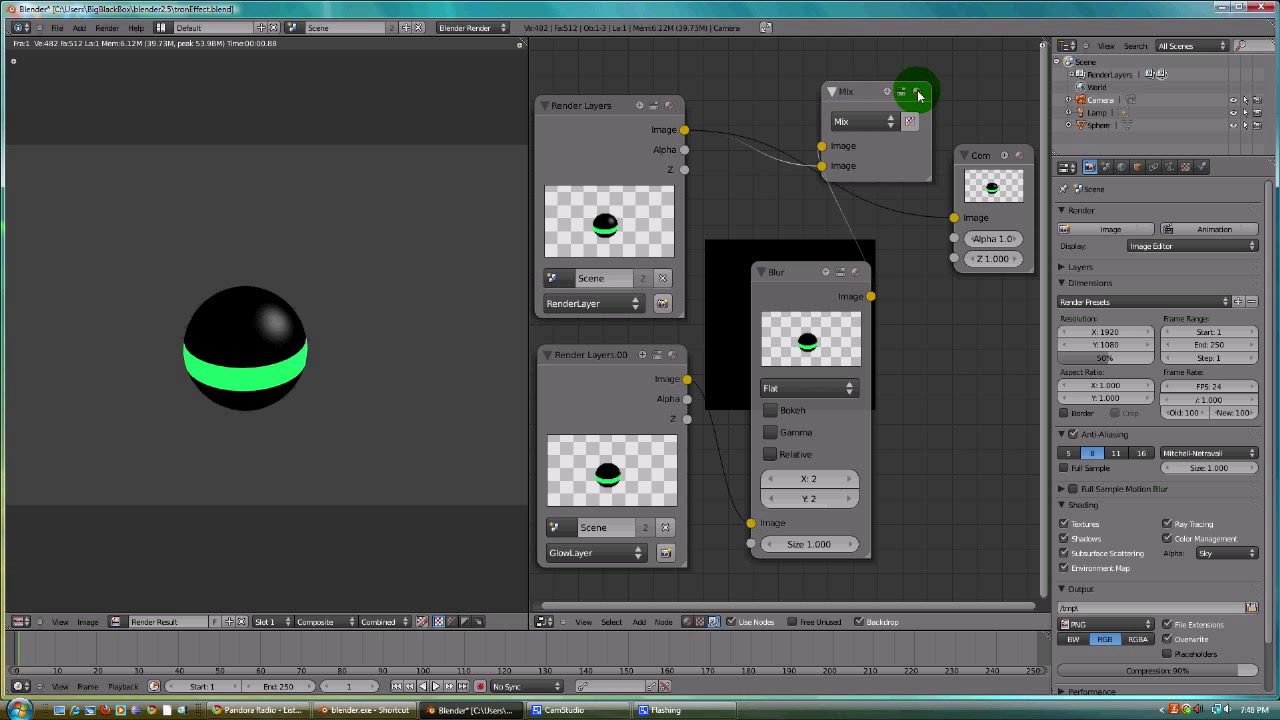
{"action": "left_click", "coordinate": [832, 92]}
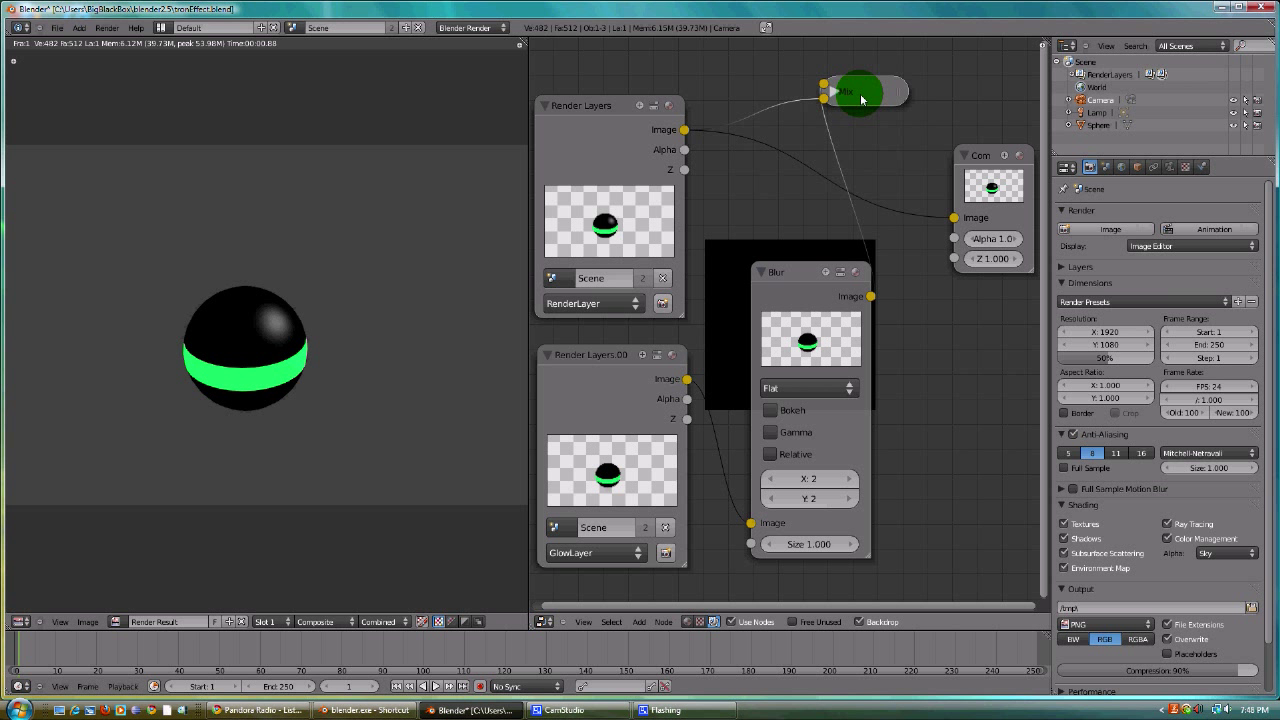
{"action": "key", "text": "x"}
- Add a Mix node above the Blur node, feeding the RenderLayer image to its first image input and the Blur image to its second
{"action": "left_click", "coordinate": [638, 622]}
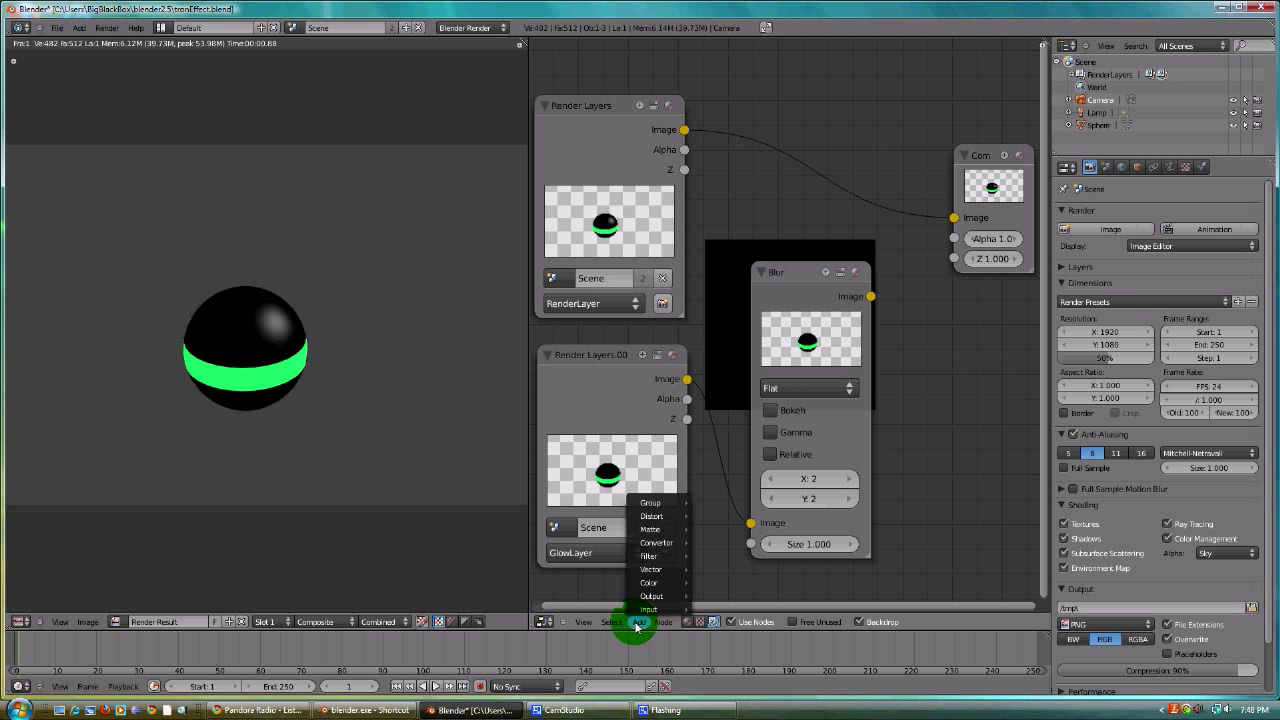
{"action": "mouse_move", "coordinate": [679, 588]}
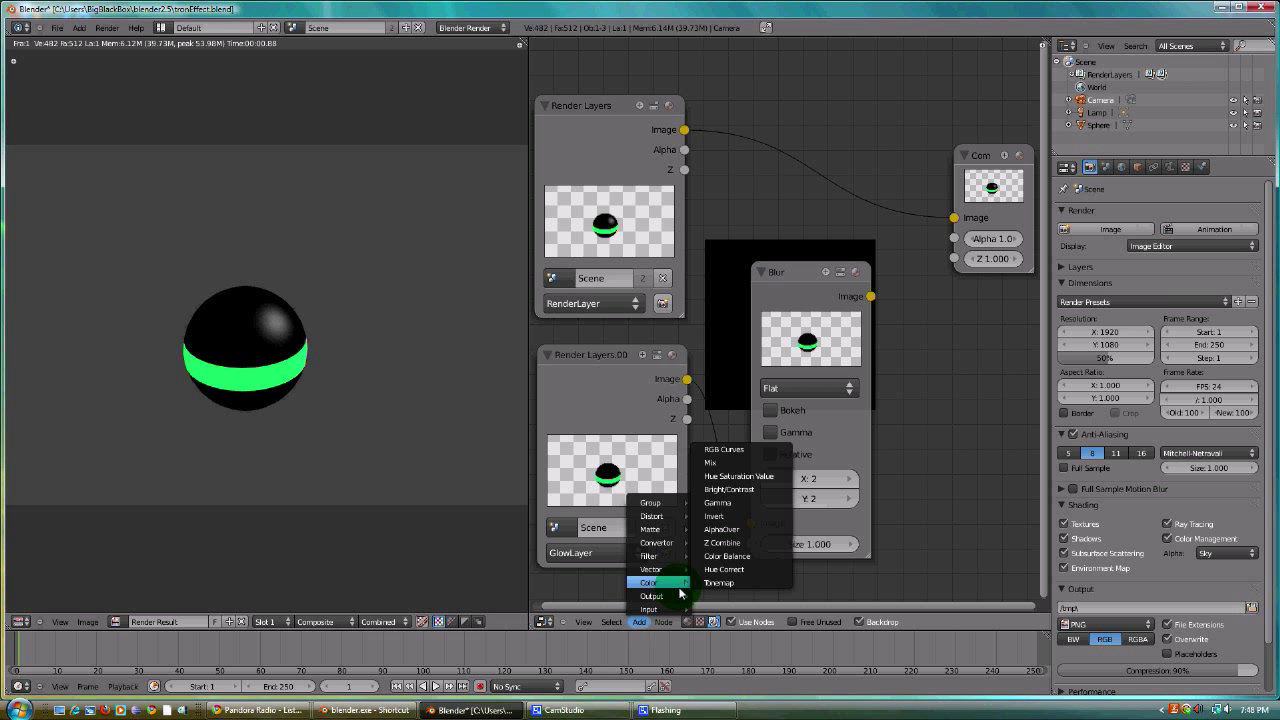
{"action": "left_click", "coordinate": [718, 463]}
{"action": "left_click_drag", "start_coordinate": [680, 566], "coordinate": [883, 71]}
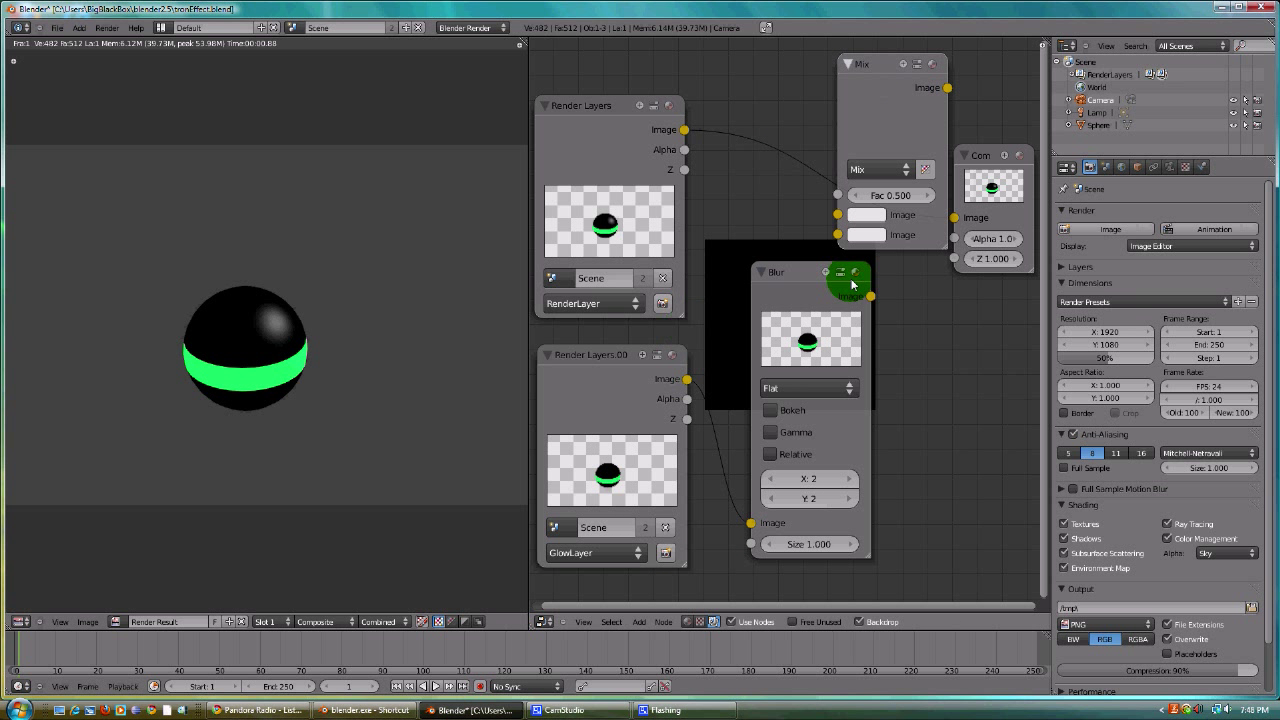
{"action": "left_click_drag", "start_coordinate": [871, 296], "coordinate": [838, 234]}
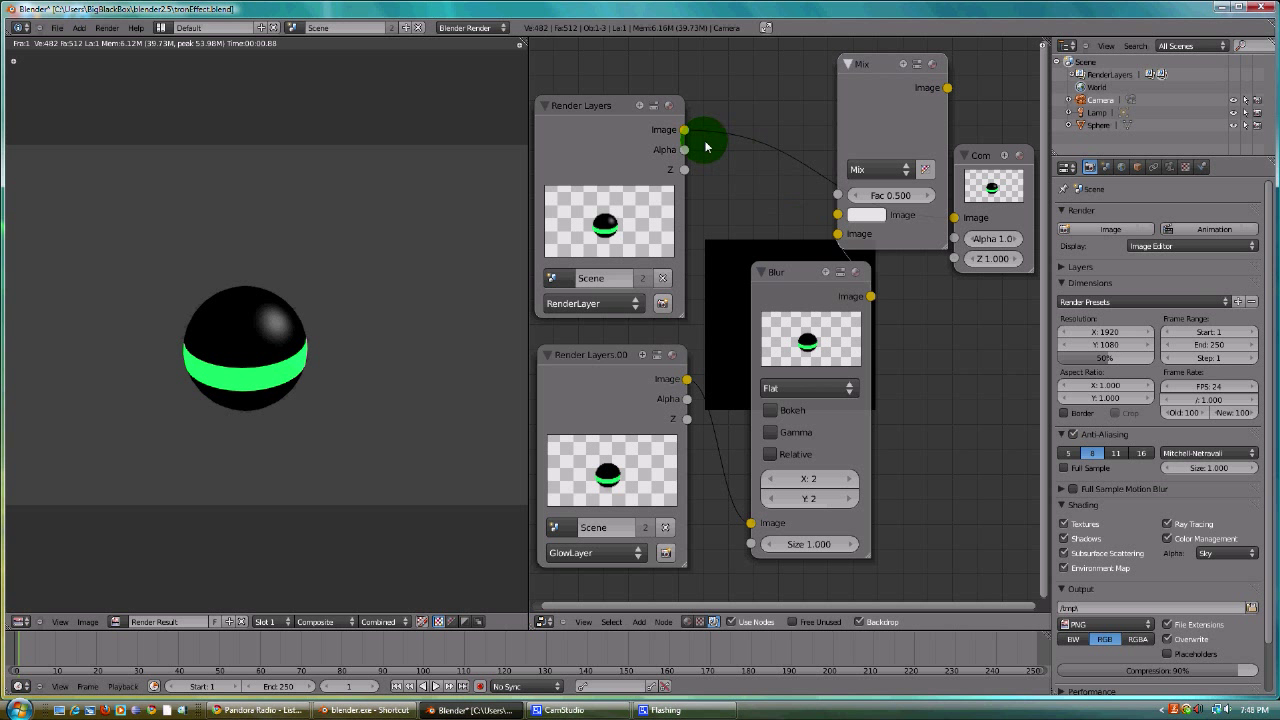
{"action": "left_click_drag", "start_coordinate": [687, 130], "coordinate": [840, 214]}
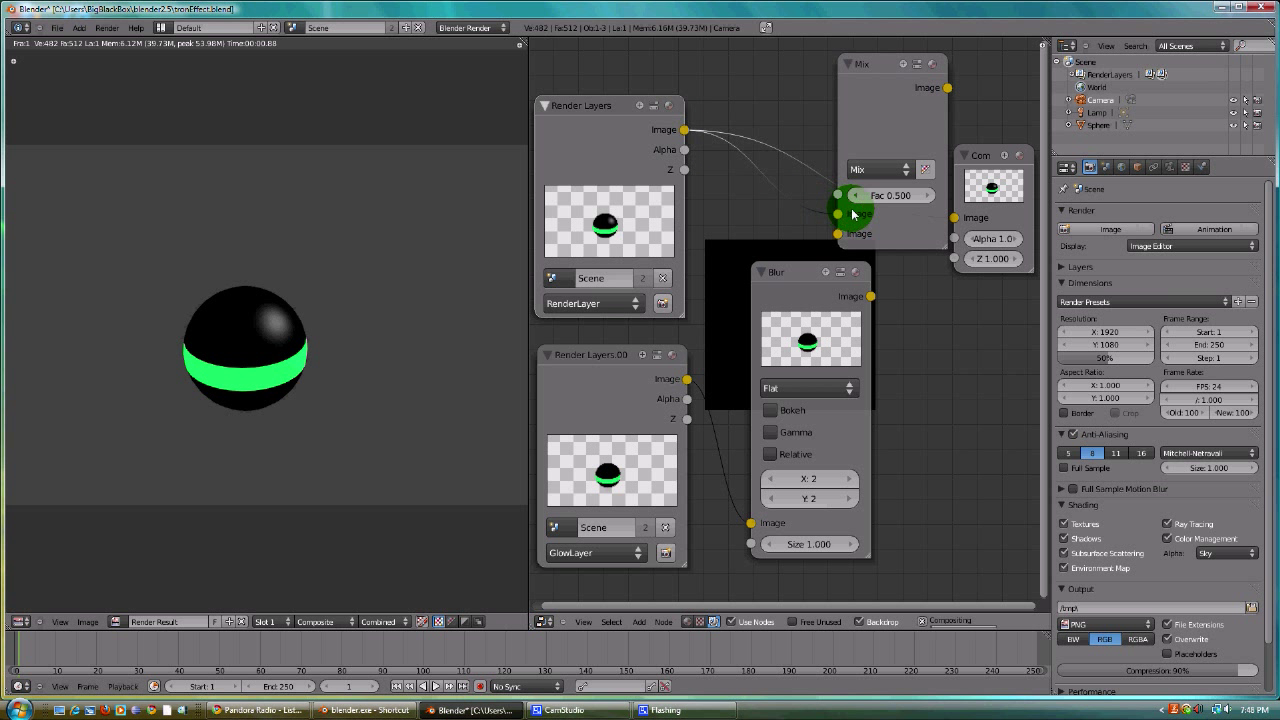
- Connect the Mix node's image output to the Composite node and reposition both nodes beyond the Blur node
{"action": "left_click_drag", "start_coordinate": [997, 156], "coordinate": [1032, 118]}
{"action": "left_click_drag", "start_coordinate": [948, 90], "coordinate": [988, 179]}
{"action": "left_click", "coordinate": [889, 67]}
{"action": "left_click_drag", "start_coordinate": [884, 70], "coordinate": [933, 195]}
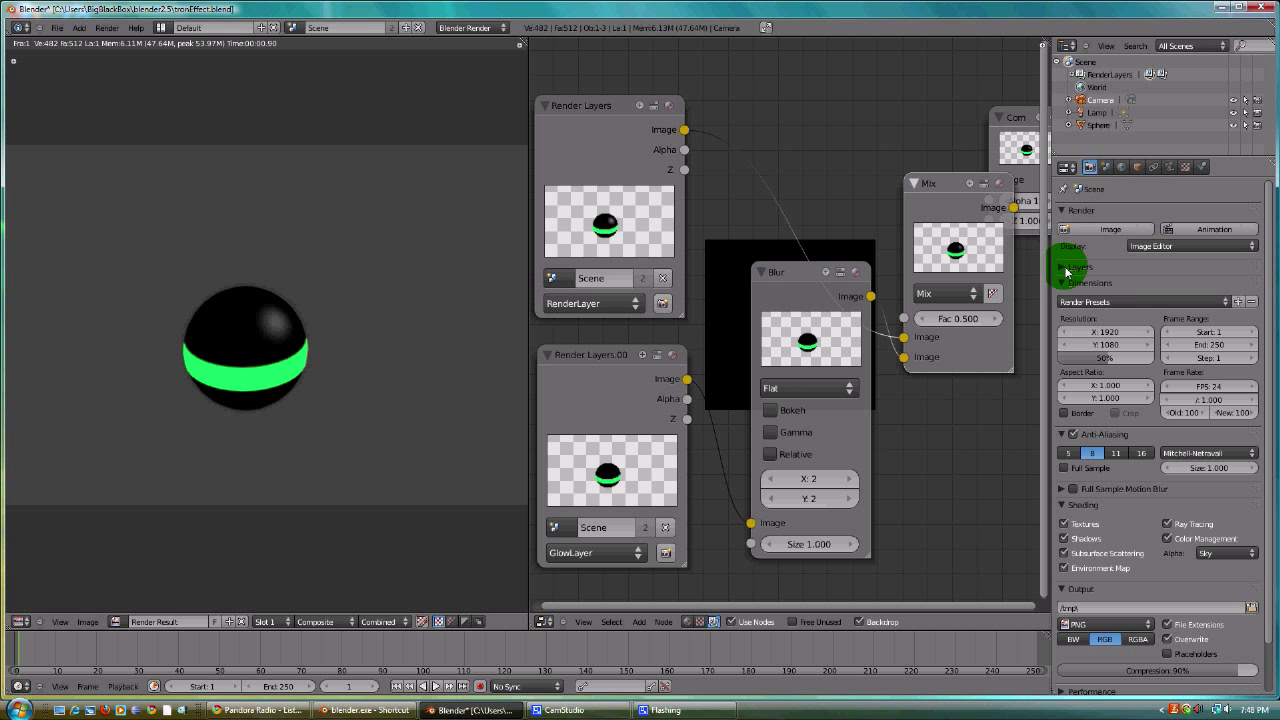
- Expand the render layer settings, select GlowLayer and render the scene
{"action": "left_click", "coordinate": [1066, 268]}
{"action": "left_click", "coordinate": [1088, 303]}
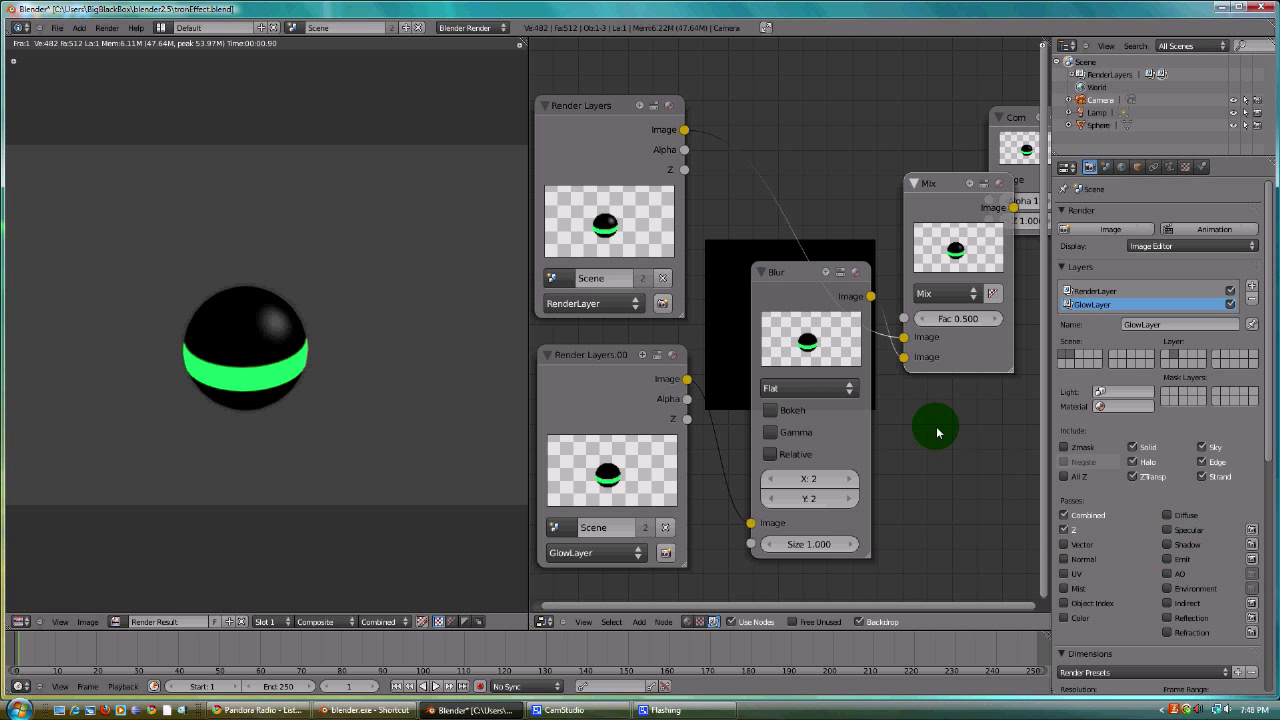
{"action": "key", "text": "F12"}
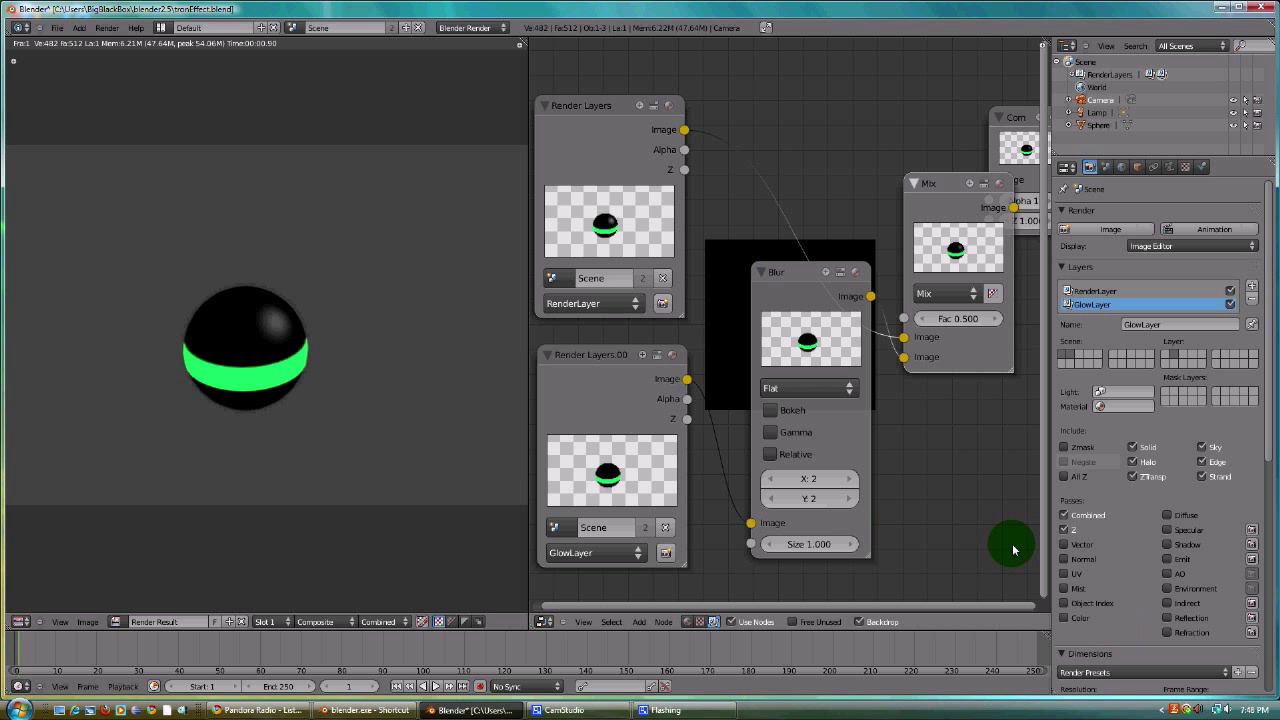
- Set the Blur node's X and Y to 3 and move the node away from the render layer nodes
{"action": "left_click", "coordinate": [848, 479]}
{"action": "left_click", "coordinate": [848, 498]}
{"action": "left_click_drag", "start_coordinate": [829, 286], "coordinate": [940, 298]}
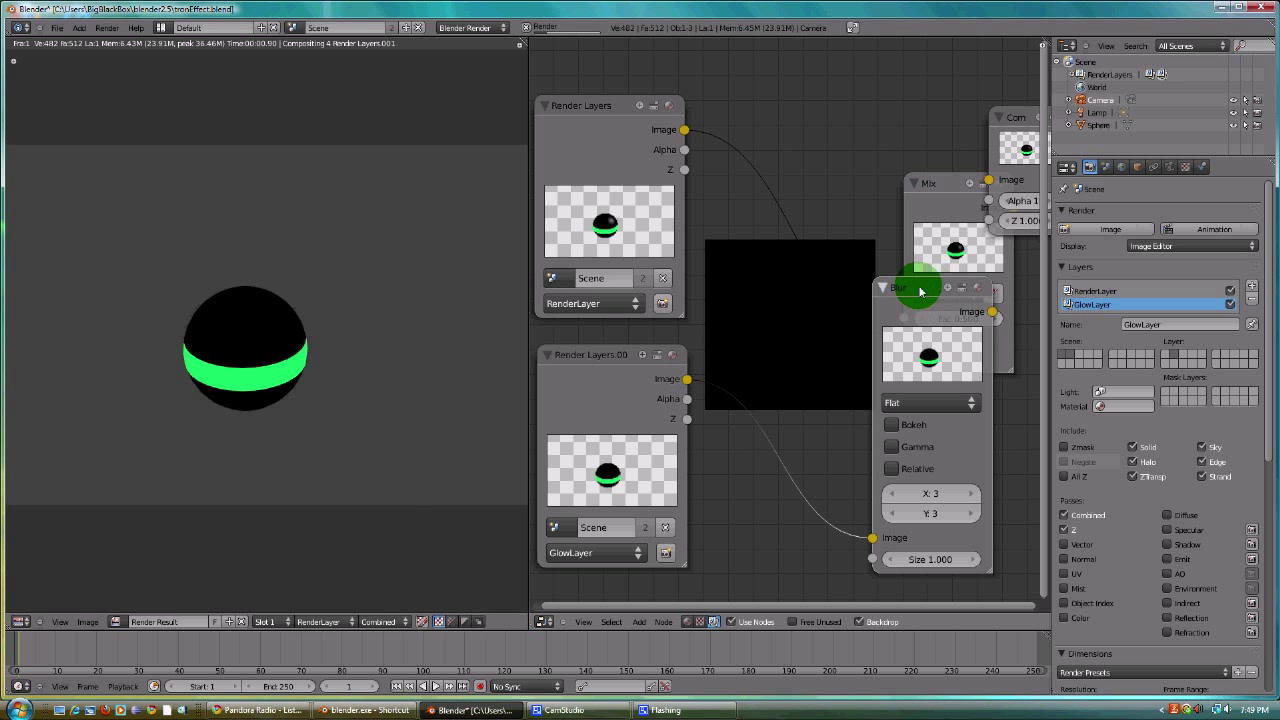
- Add a Viewer output node to the compositing setup
{"action": "left_click", "coordinate": [639, 622]}
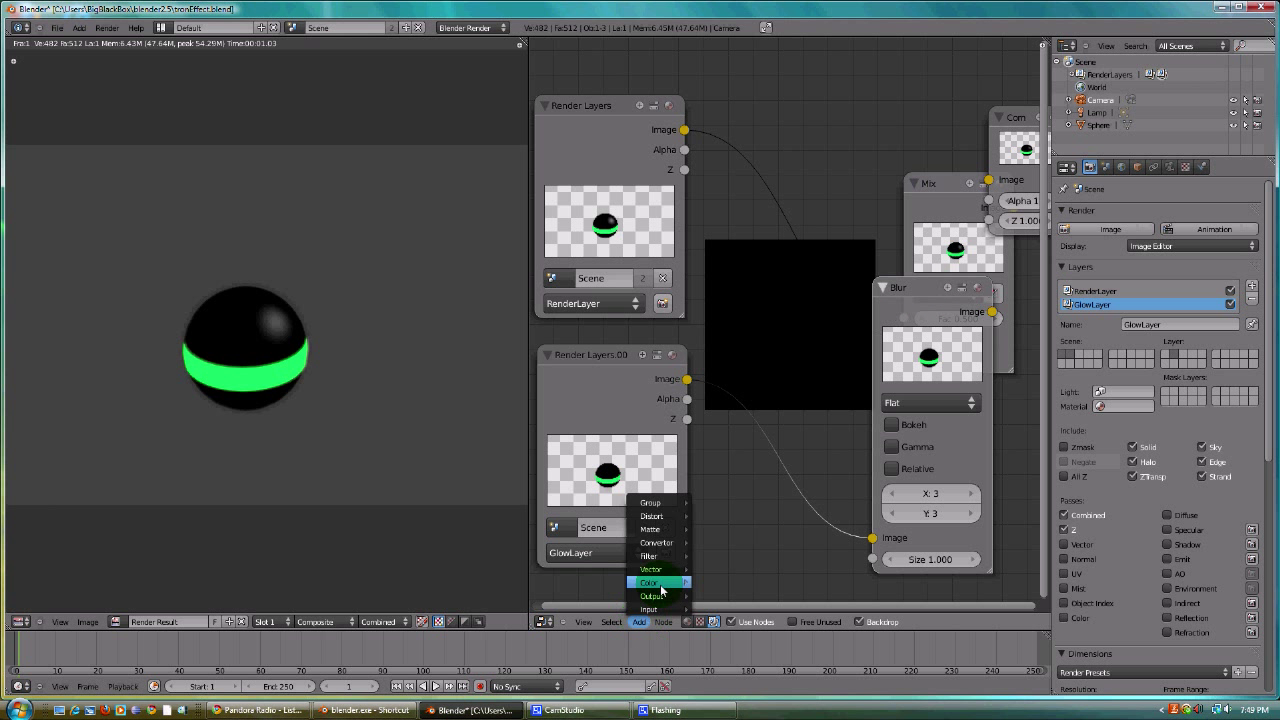
{"action": "mouse_move", "coordinate": [653, 595]}
{"action": "left_click", "coordinate": [705, 608]}
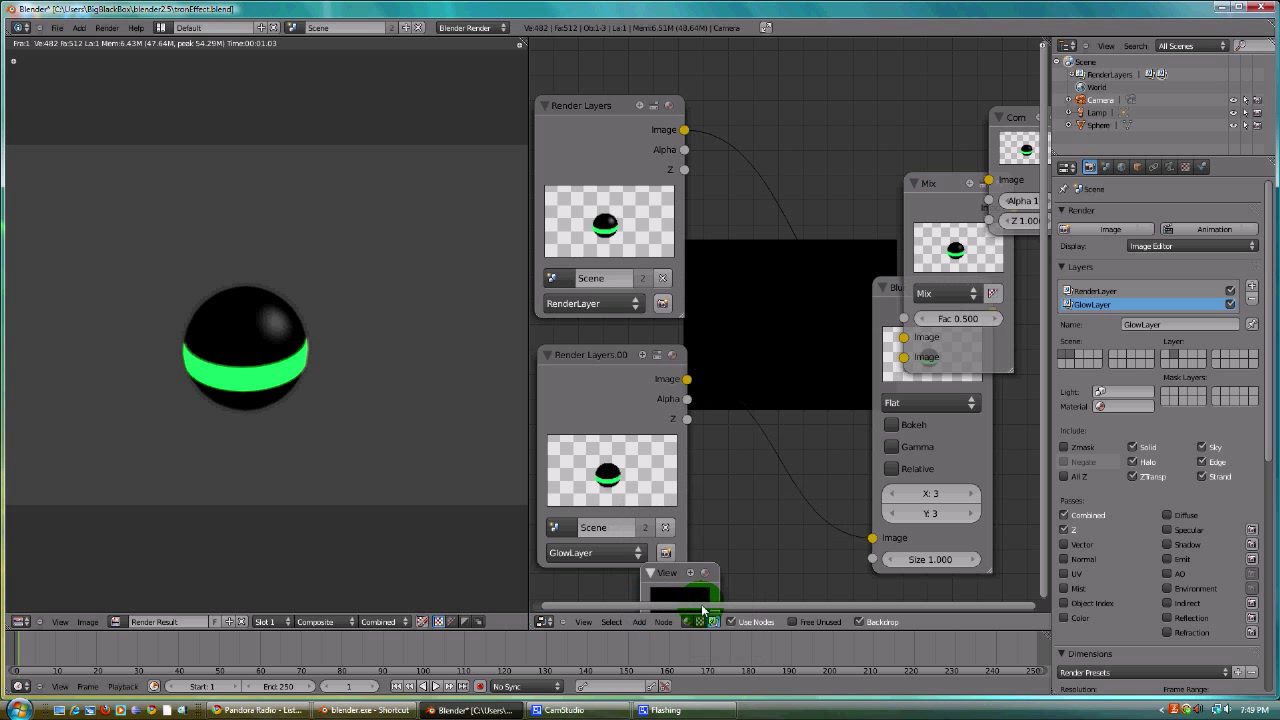
- Spread out the overlapping nodes, placing Blur beside the GlowLayer node, Mix beyond it and Composite above and past Mix
{"action": "scroll", "coordinate": [950, 330], "scroll_direction": "down", "scroll_amount": 4}
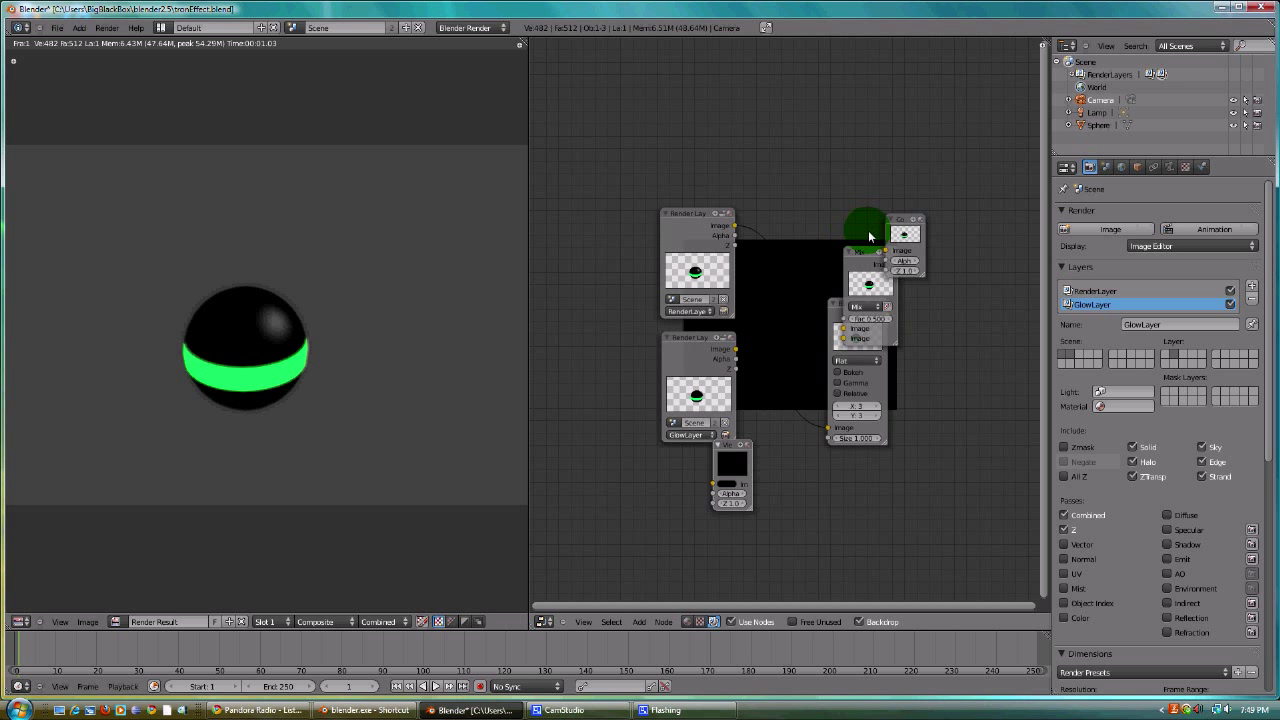
{"action": "left_click_drag", "start_coordinate": [865, 258], "coordinate": [797, 253]}
{"action": "left_click_drag", "start_coordinate": [849, 306], "coordinate": [806, 384]}
{"action": "left_click_drag", "start_coordinate": [799, 252], "coordinate": [930, 334]}
{"action": "left_click_drag", "start_coordinate": [894, 211], "coordinate": [1004, 206]}
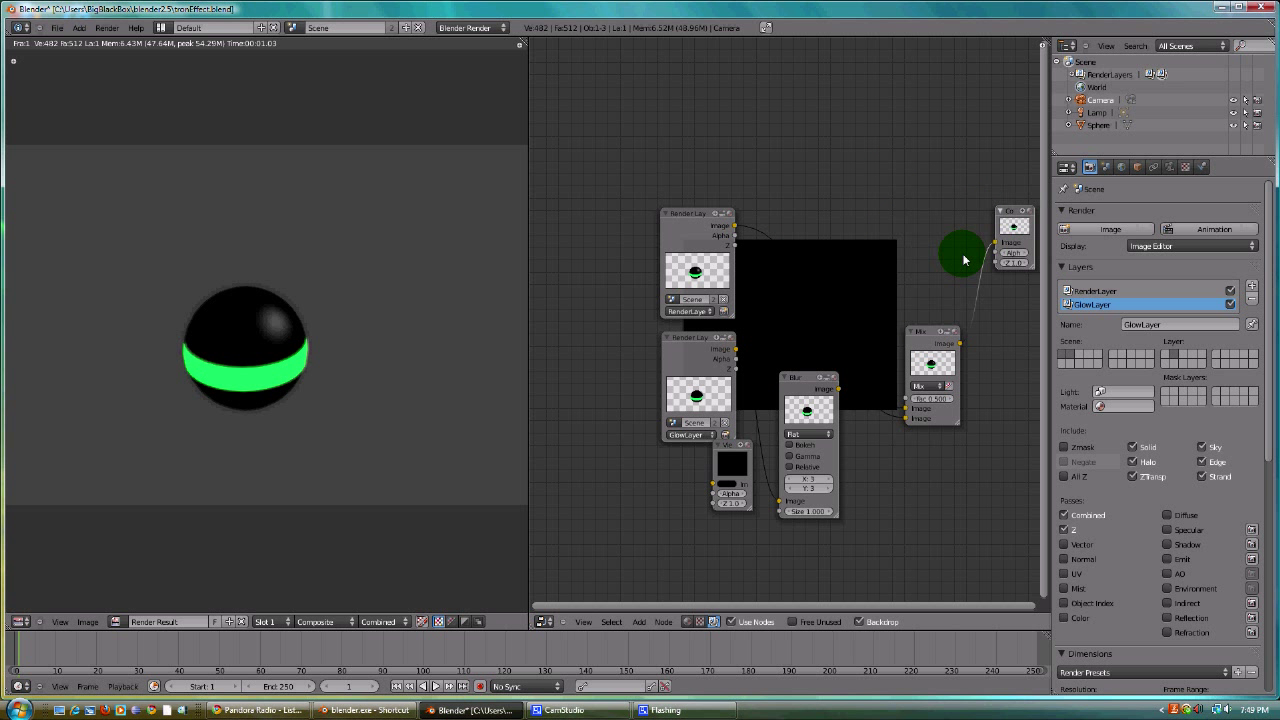
- Place the Viewer node below Composite, fed by the Mix image output, and move both Render Layers nodes clear of the backdrop sphere
{"action": "left_click_drag", "start_coordinate": [725, 447], "coordinate": [988, 415]}
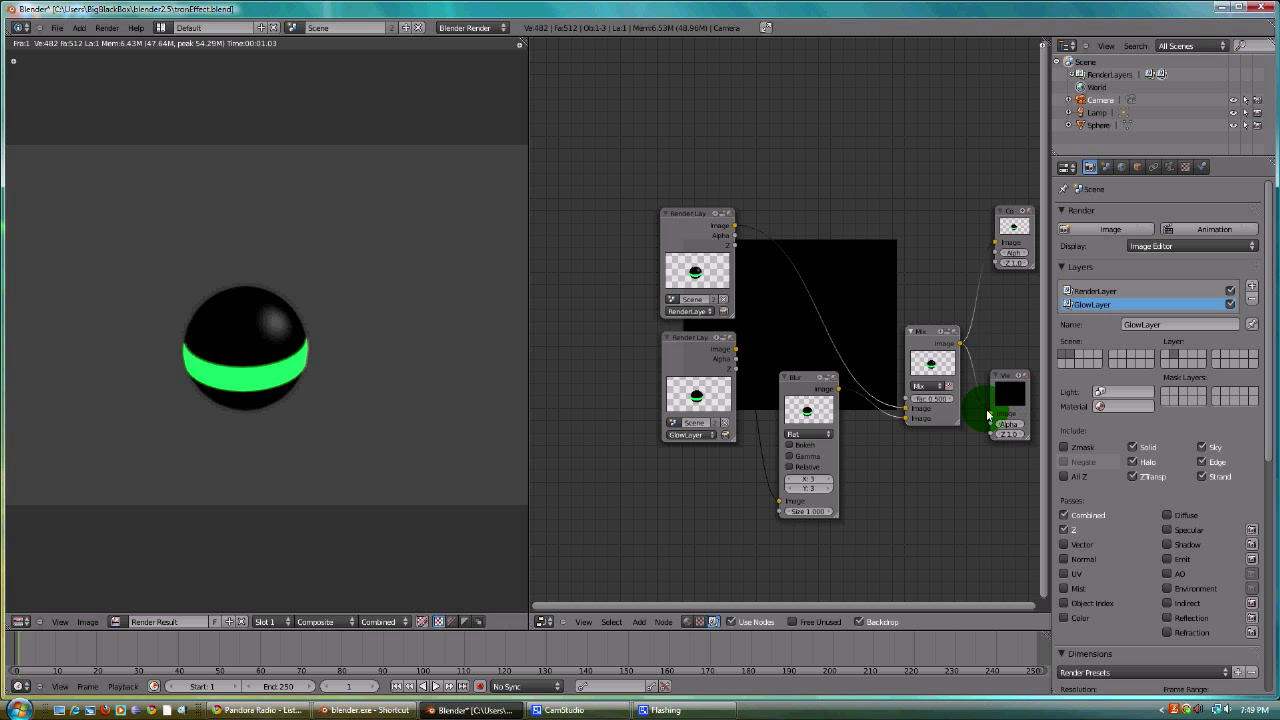
{"action": "left_click_drag", "start_coordinate": [685, 215], "coordinate": [598, 152]}
{"action": "left_click_drag", "start_coordinate": [694, 340], "coordinate": [589, 404]}
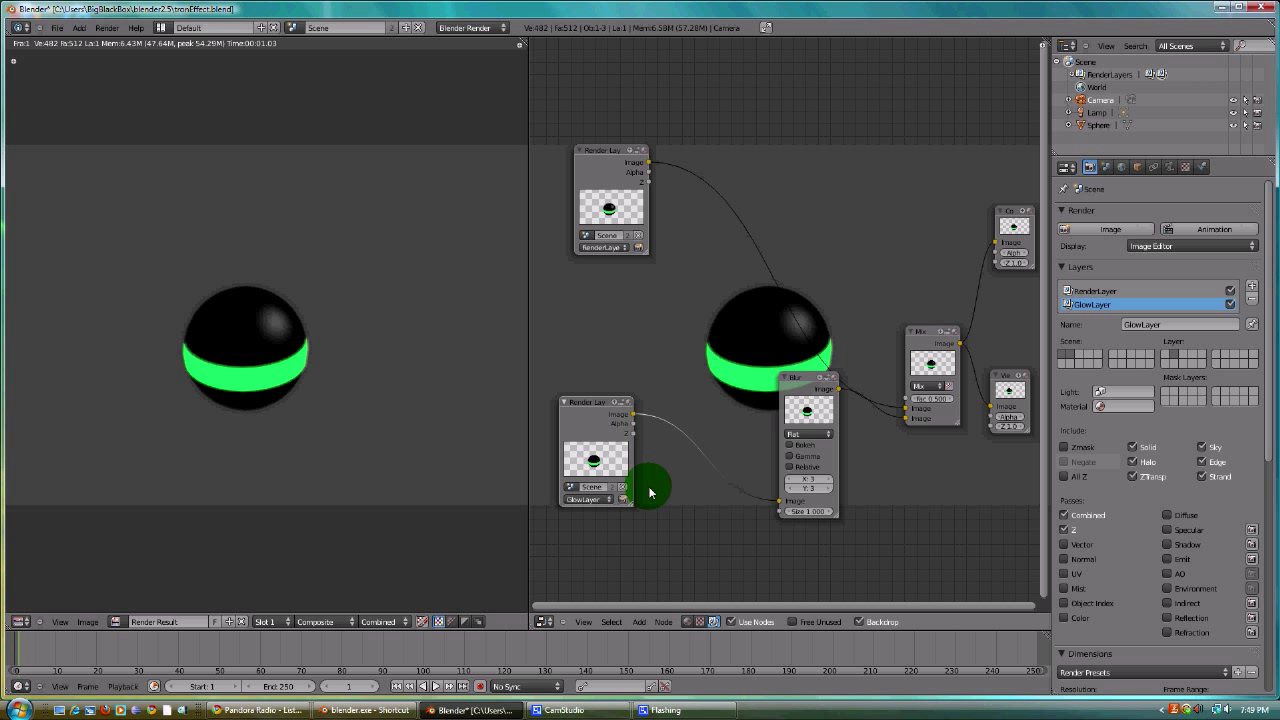
- Set the Blur node's X and Y to 5 and save the project over tronEffect.blend
{"action": "left_click", "coordinate": [827, 482]}
{"action": "left_click", "coordinate": [828, 479]}
{"action": "left_click", "coordinate": [829, 489]}
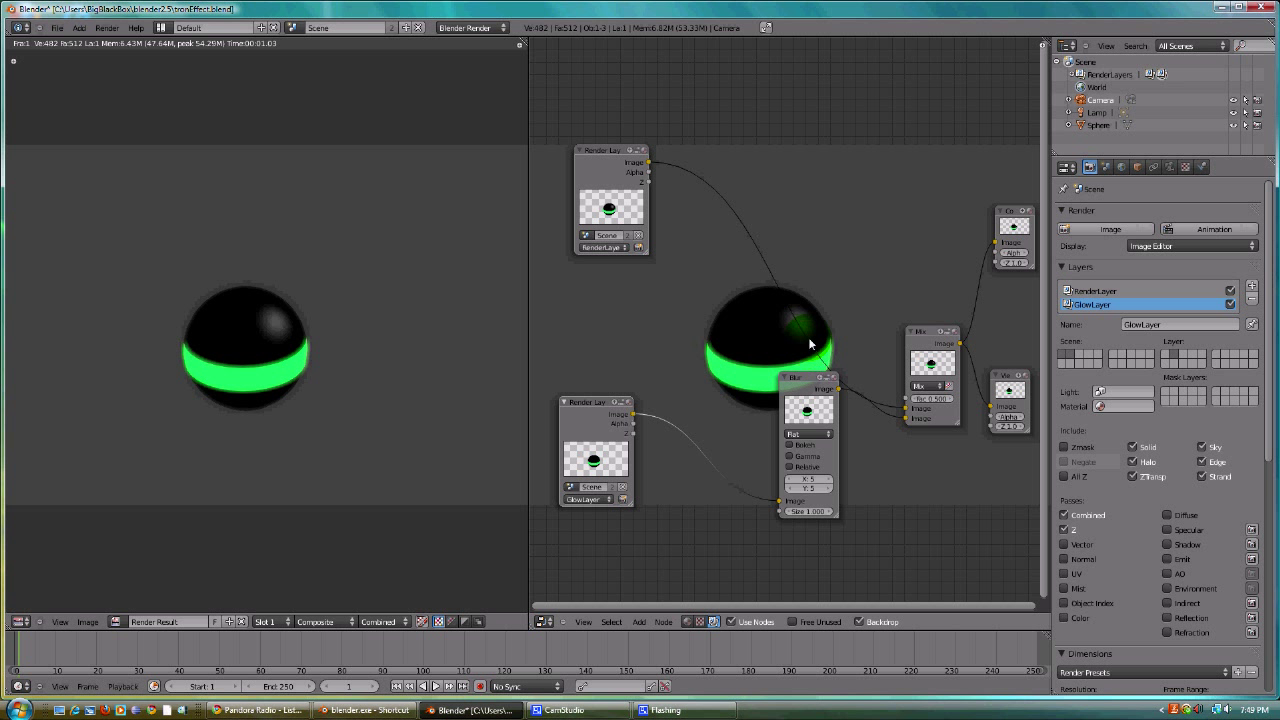
{"action": "key", "text": "ctrl+s"}
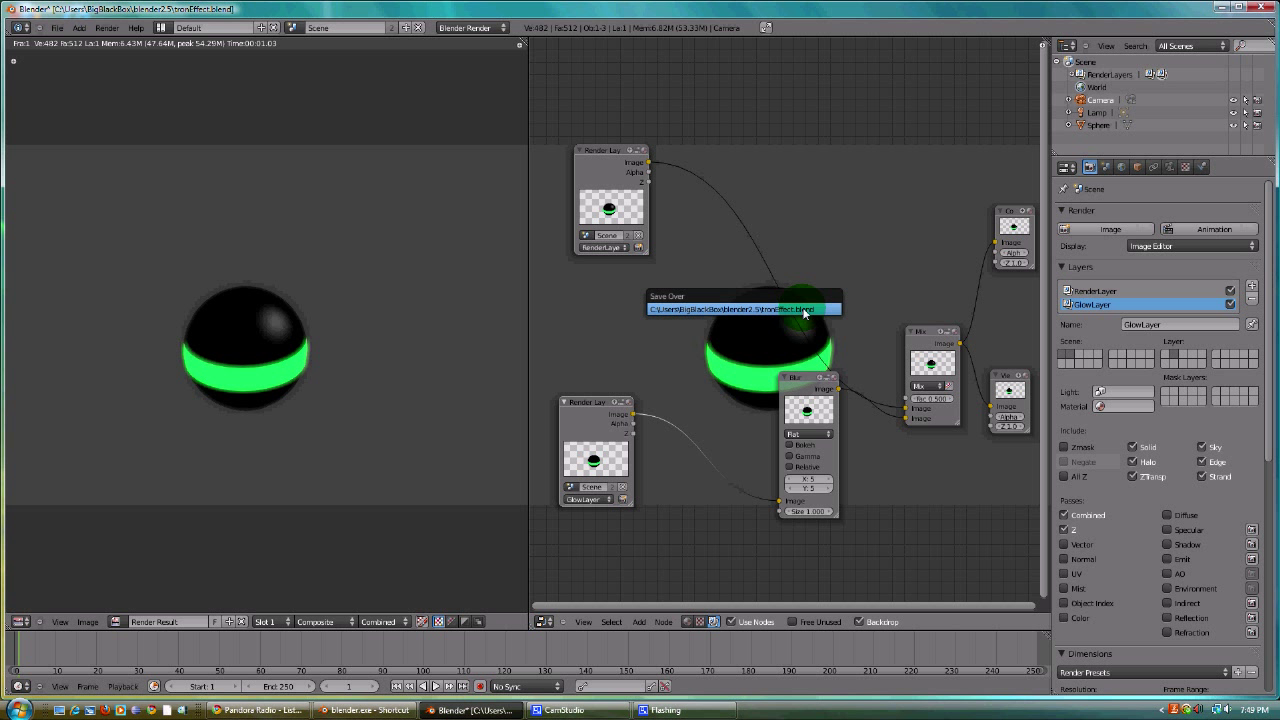
{"action": "left_click", "coordinate": [804, 311]}
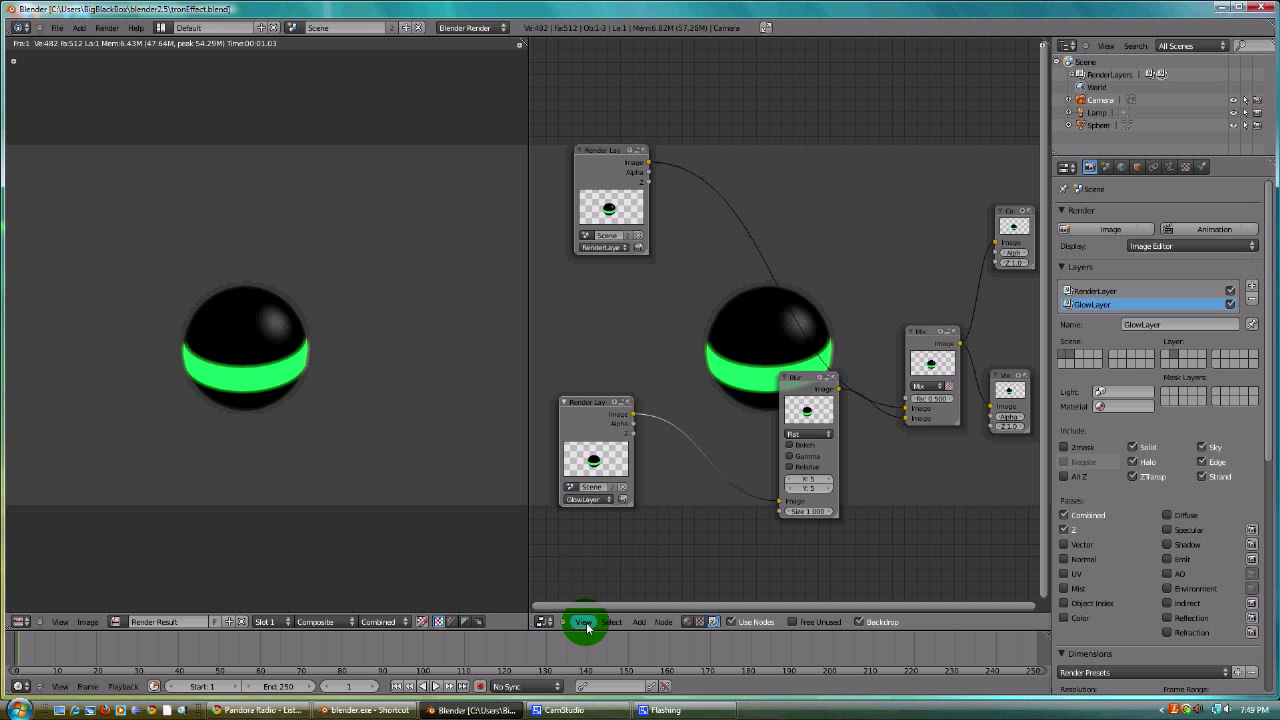
- Switch the node editor area to the 3D View and add a UV sphere to the scene
{"action": "left_click", "coordinate": [543, 622]}
{"action": "left_click", "coordinate": [558, 618]}
{"action": "left_click", "coordinate": [549, 616]}
{"action": "left_click", "coordinate": [551, 609]}
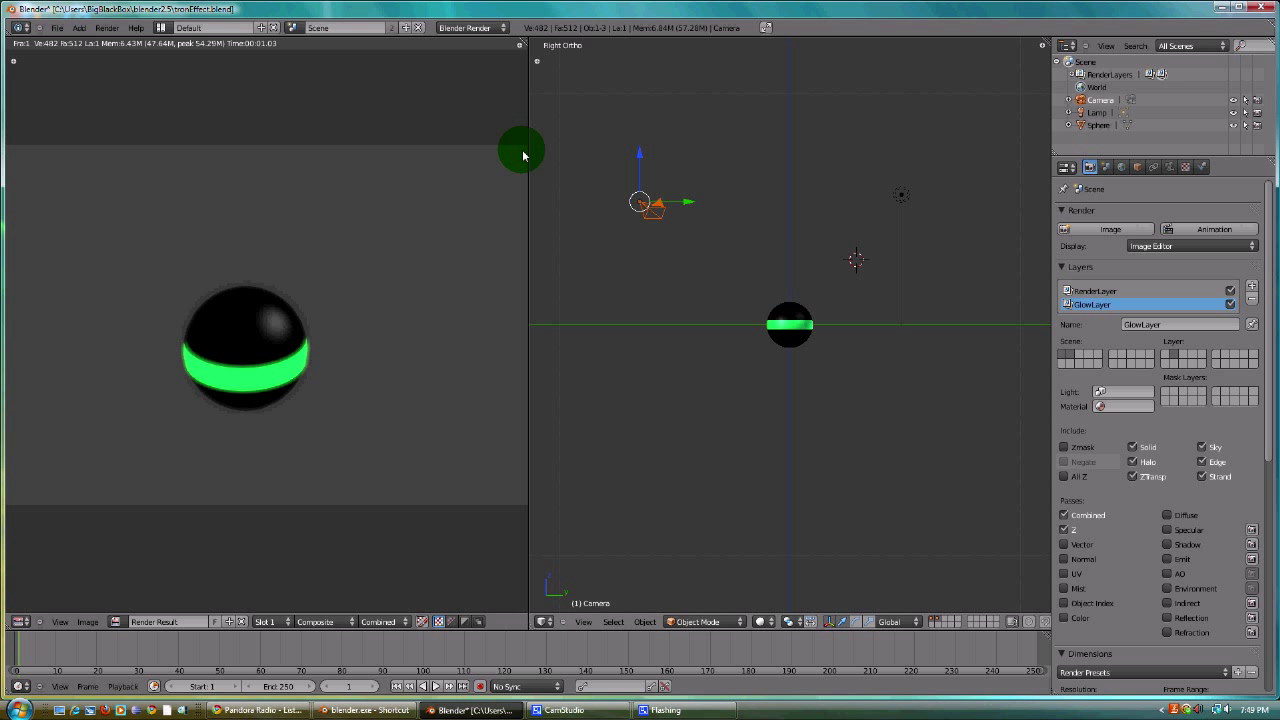
{"action": "left_click", "coordinate": [77, 29]}
{"action": "mouse_move", "coordinate": [90, 41]}
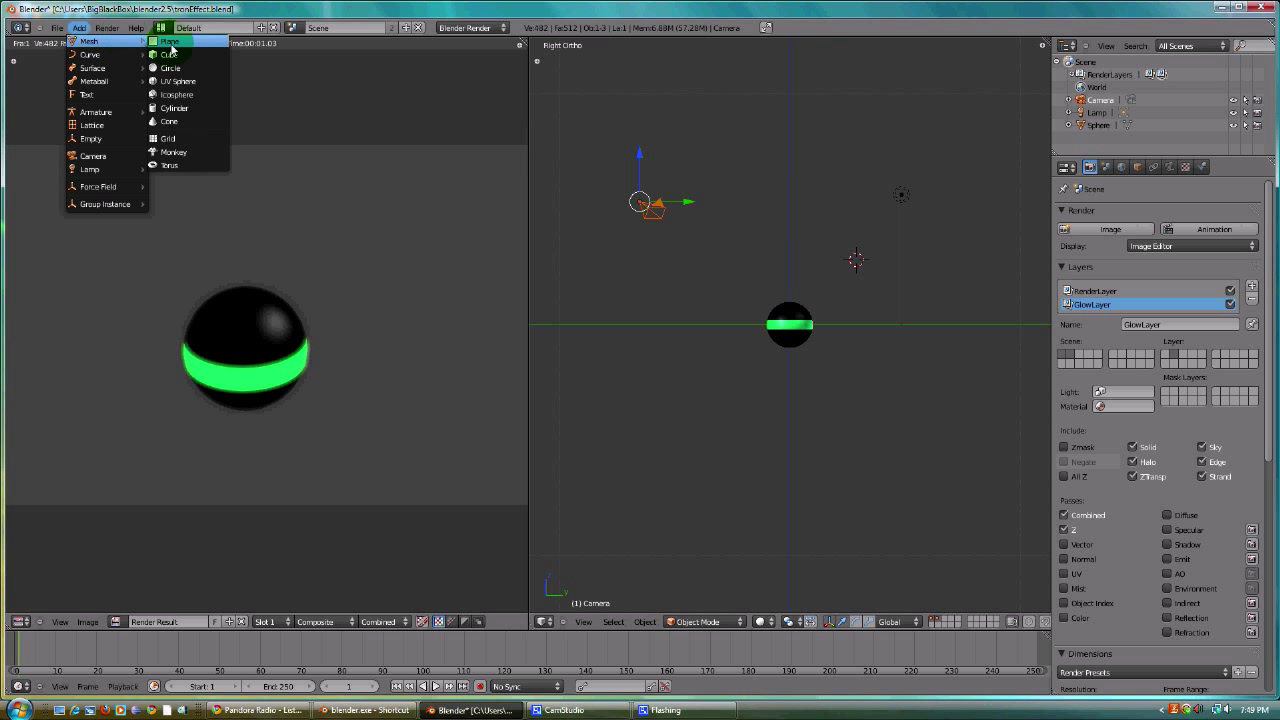
{"action": "left_click", "coordinate": [174, 84]}
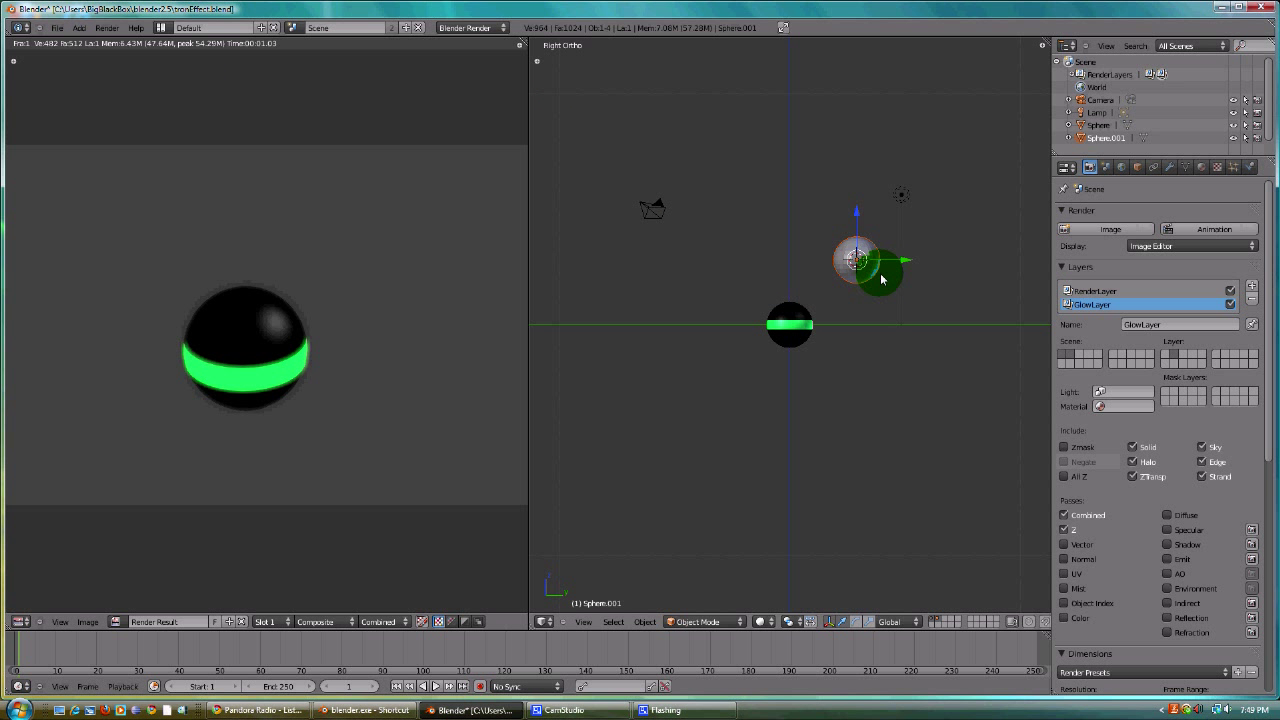
- Move the new sphere along global Z by about -2.76 units, level with the banded sphere
{"action": "scroll", "coordinate": [880, 272], "scroll_direction": "up", "scroll_amount": 3}
{"action": "middle_click_drag", "start_coordinate": [920, 302], "coordinate": [871, 363], "text": "shift"}
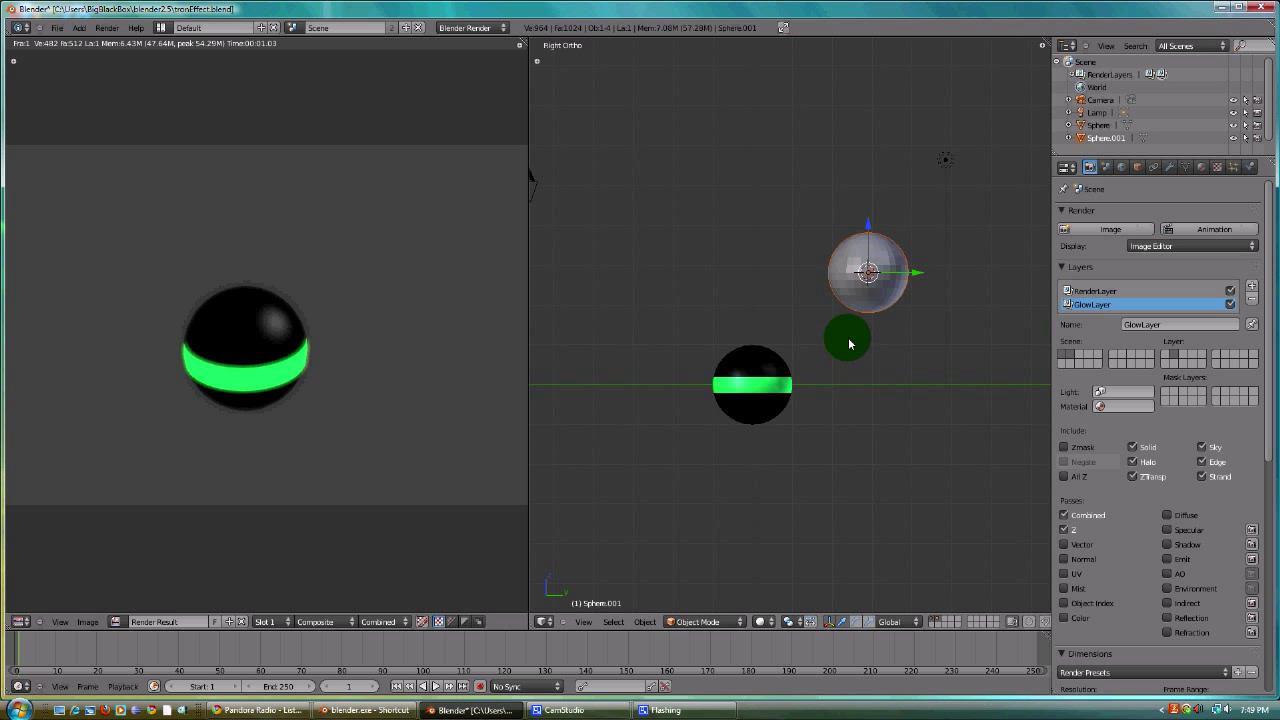
{"action": "key", "text": "g"}
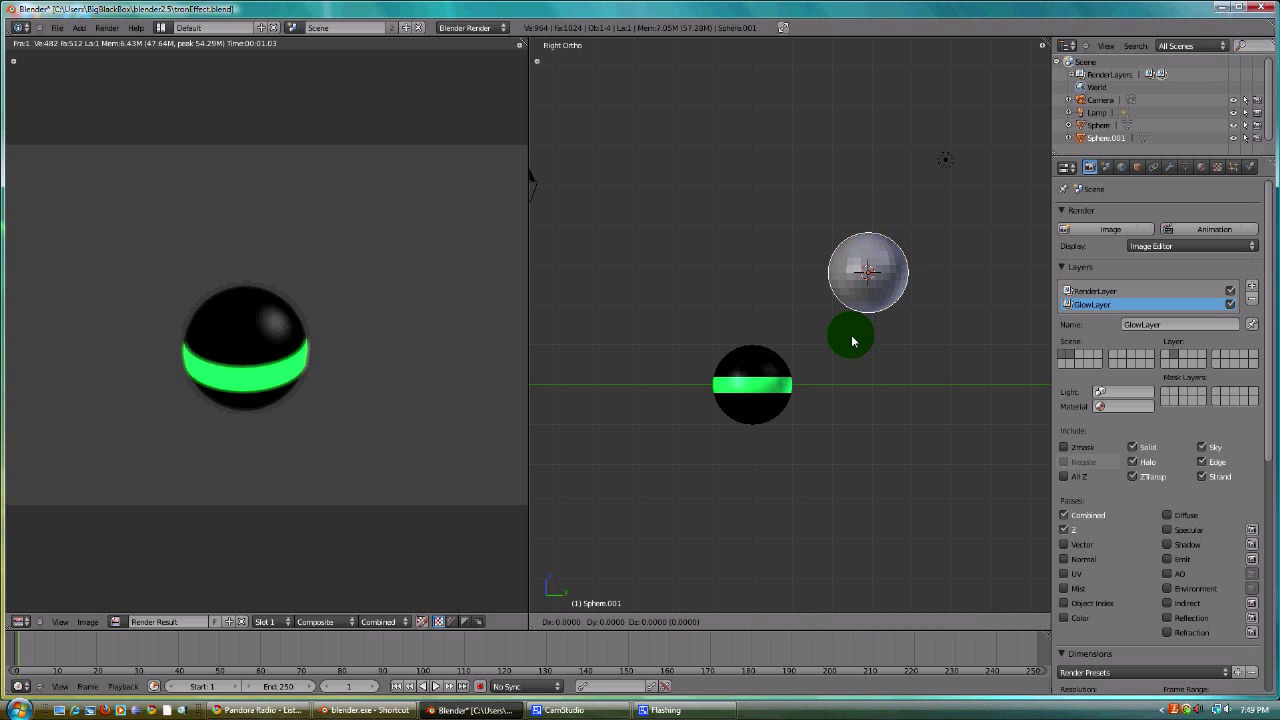
{"action": "key", "text": "z"}
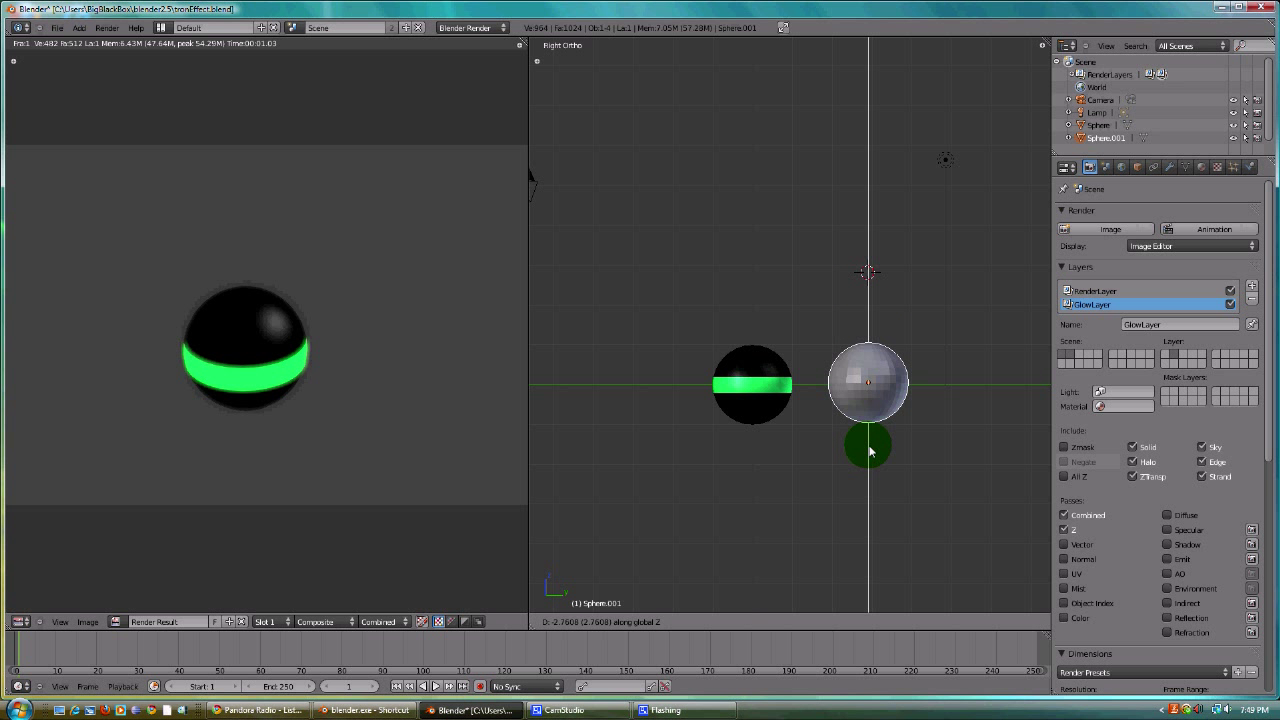
{"action": "left_click", "coordinate": [870, 452]}
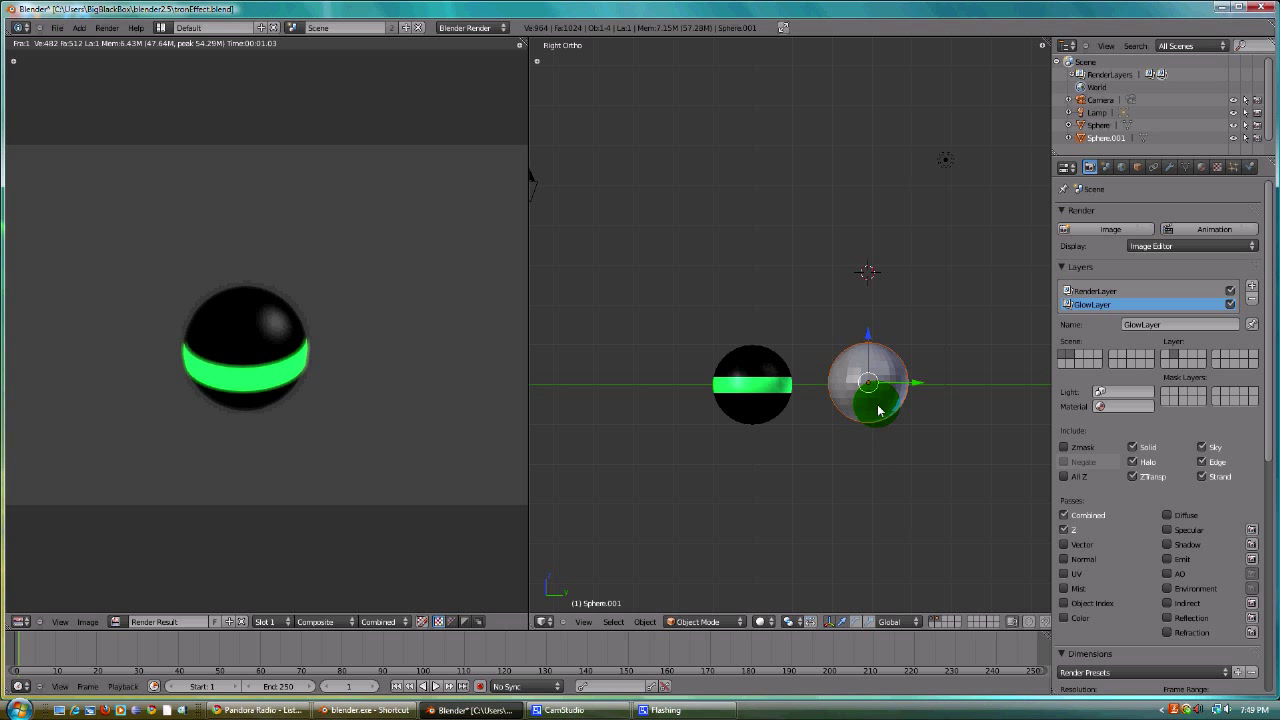
- Rename the green-banded black sphere object to SolidSphere
{"action": "right_click", "coordinate": [771, 391]}
{"action": "left_click", "coordinate": [1137, 167]}
{"action": "left_click", "coordinate": [1137, 215]}
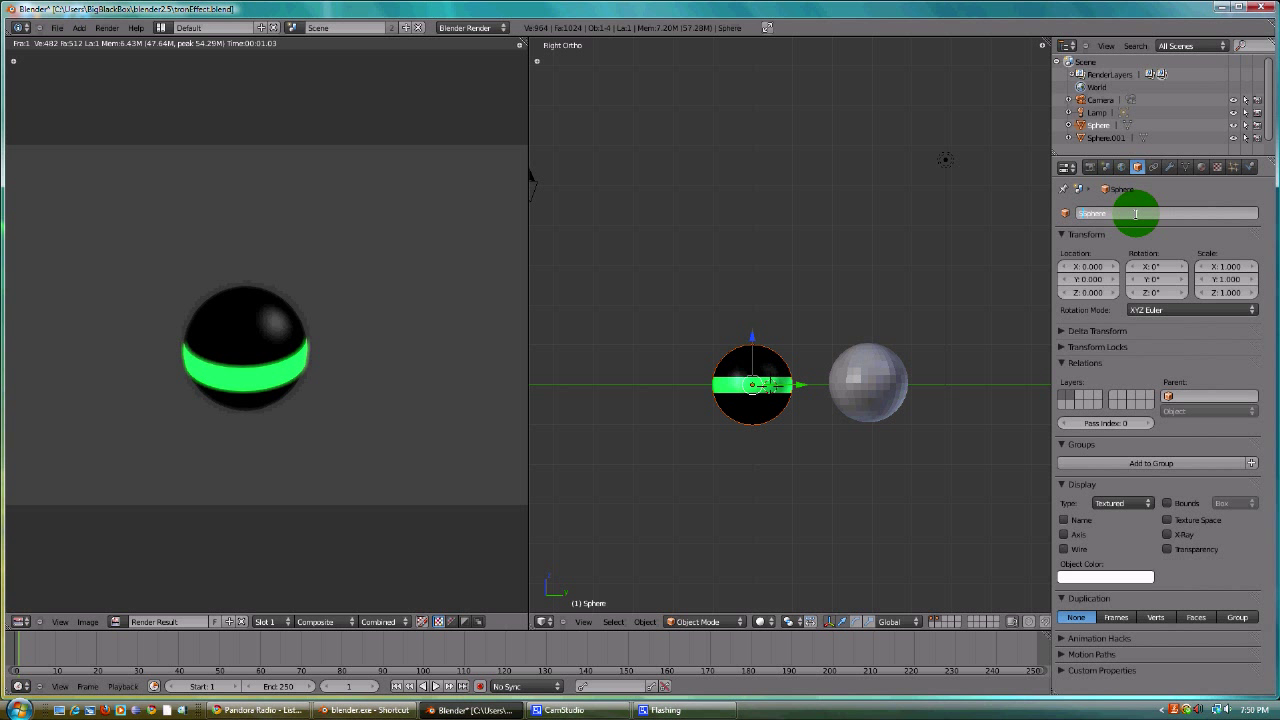
{"action": "type", "text": "SolidSphere"}
{"action": "key", "text": "Return"}
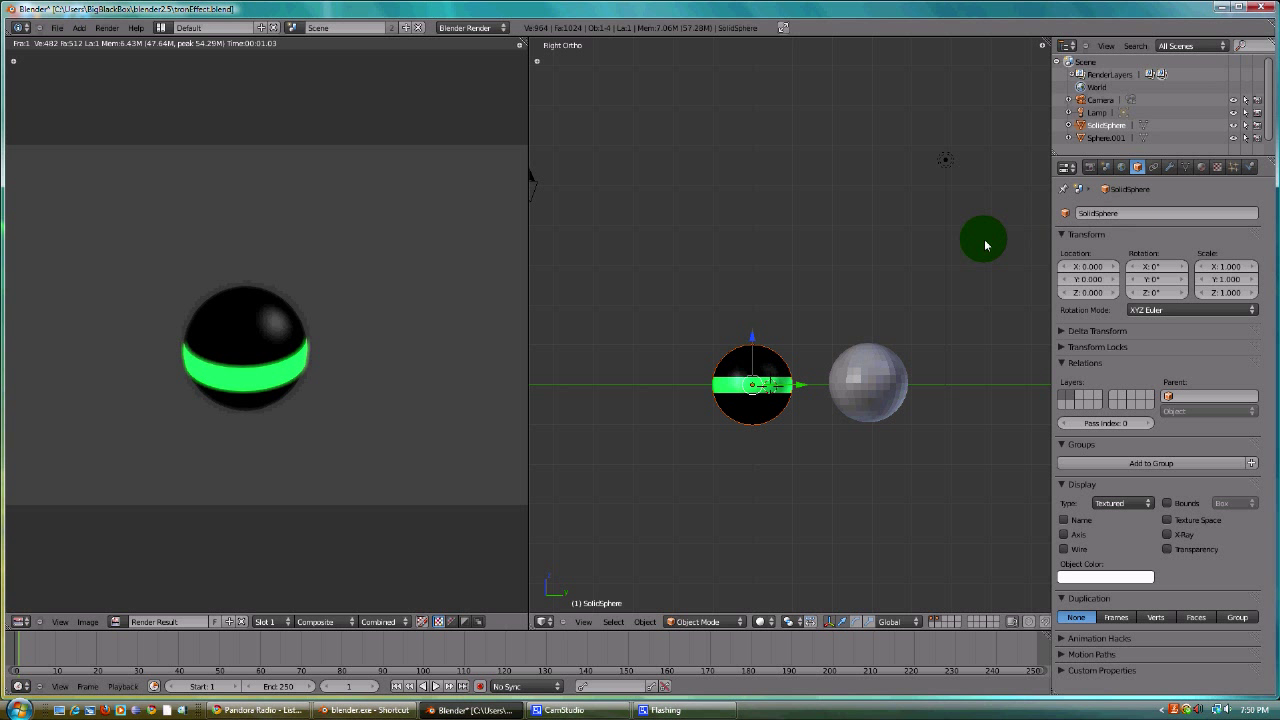
- Rename the plain second sphere object to GridSphere
{"action": "right_click", "coordinate": [870, 380]}
{"action": "left_click", "coordinate": [1097, 214]}
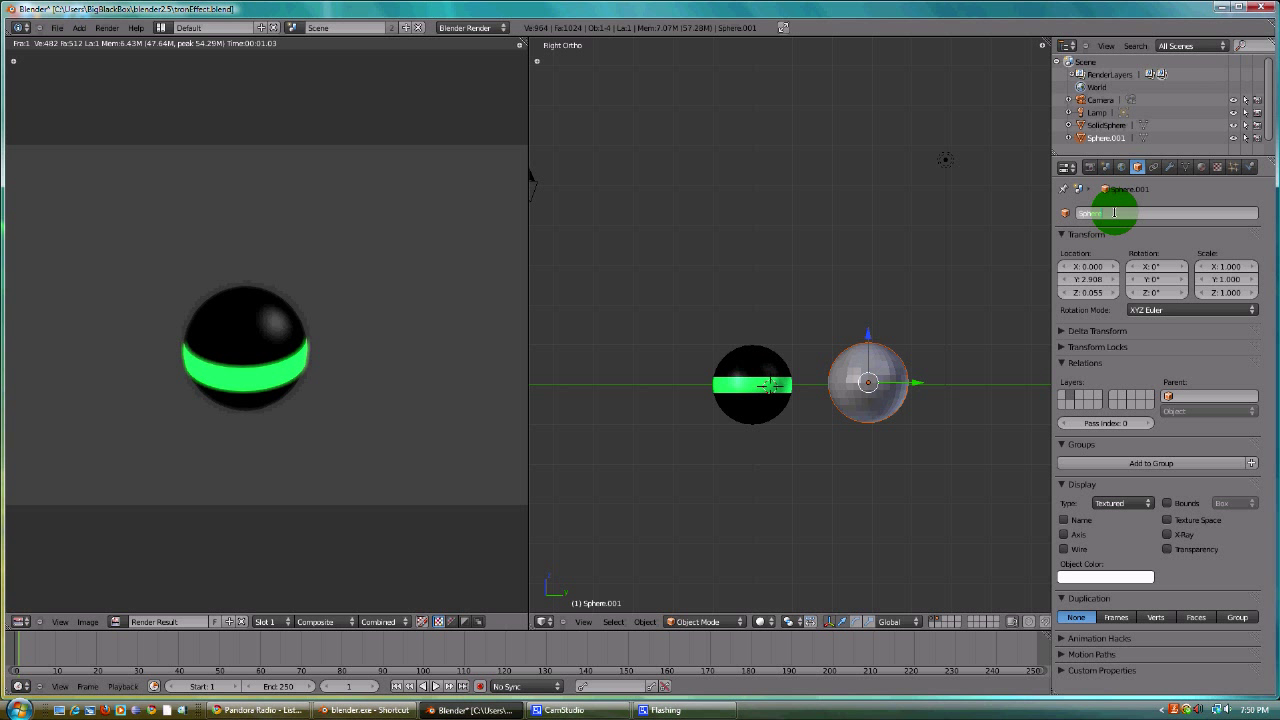
{"action": "type", "text": "GridSphere"}
{"action": "key", "text": "Return"}
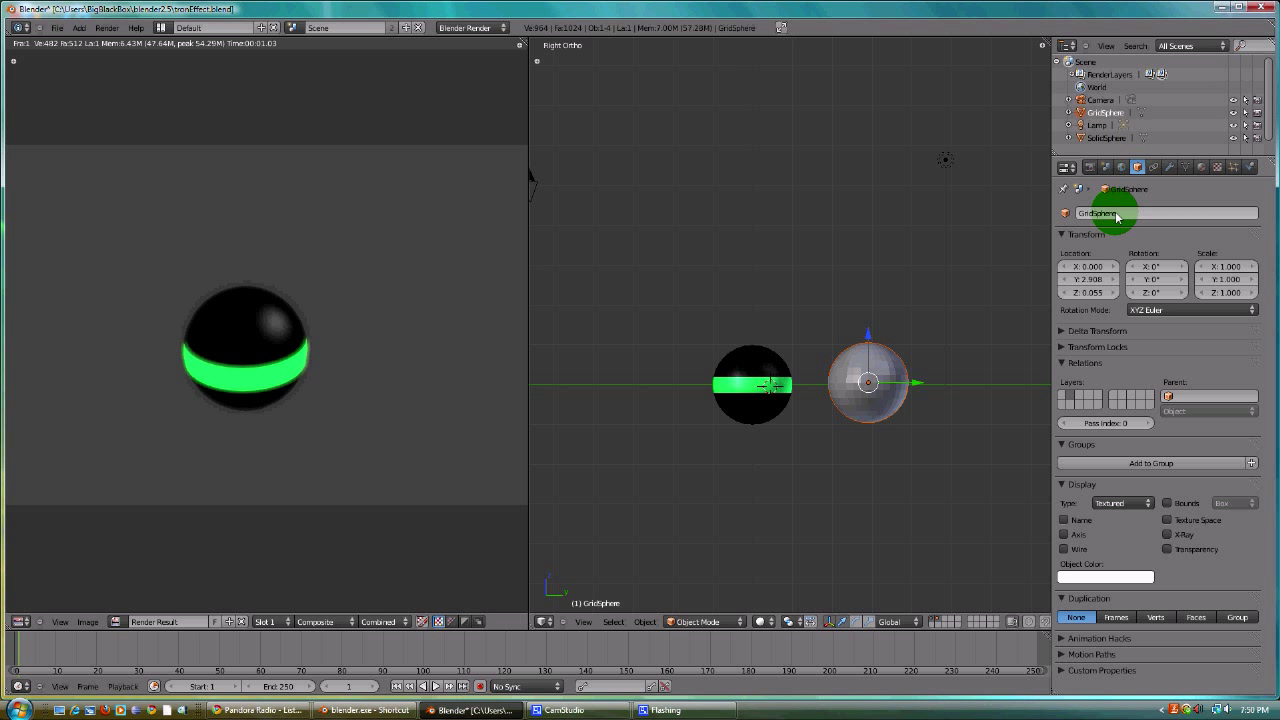
- Add a new material of type Wire to GridSphere with a green diffuse colour of about R 0, G 0.8, B 0.122
{"action": "left_click", "coordinate": [1202, 167]}
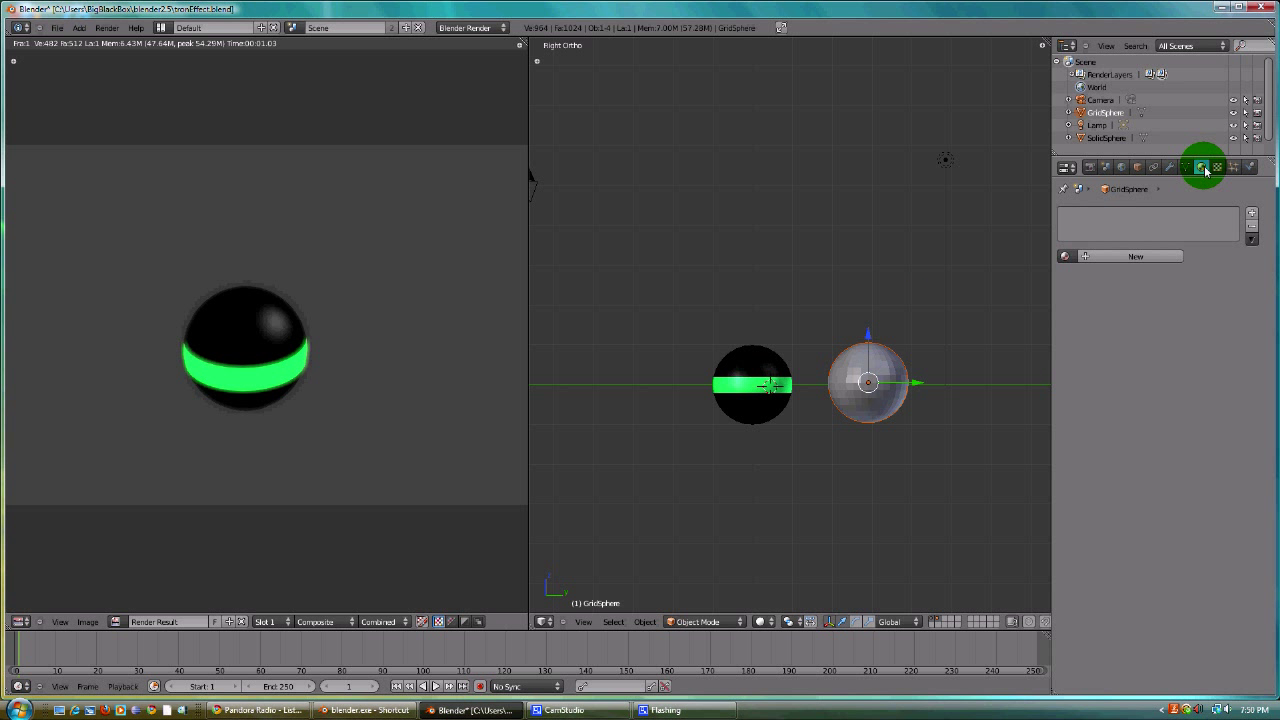
{"action": "left_click", "coordinate": [1080, 257]}
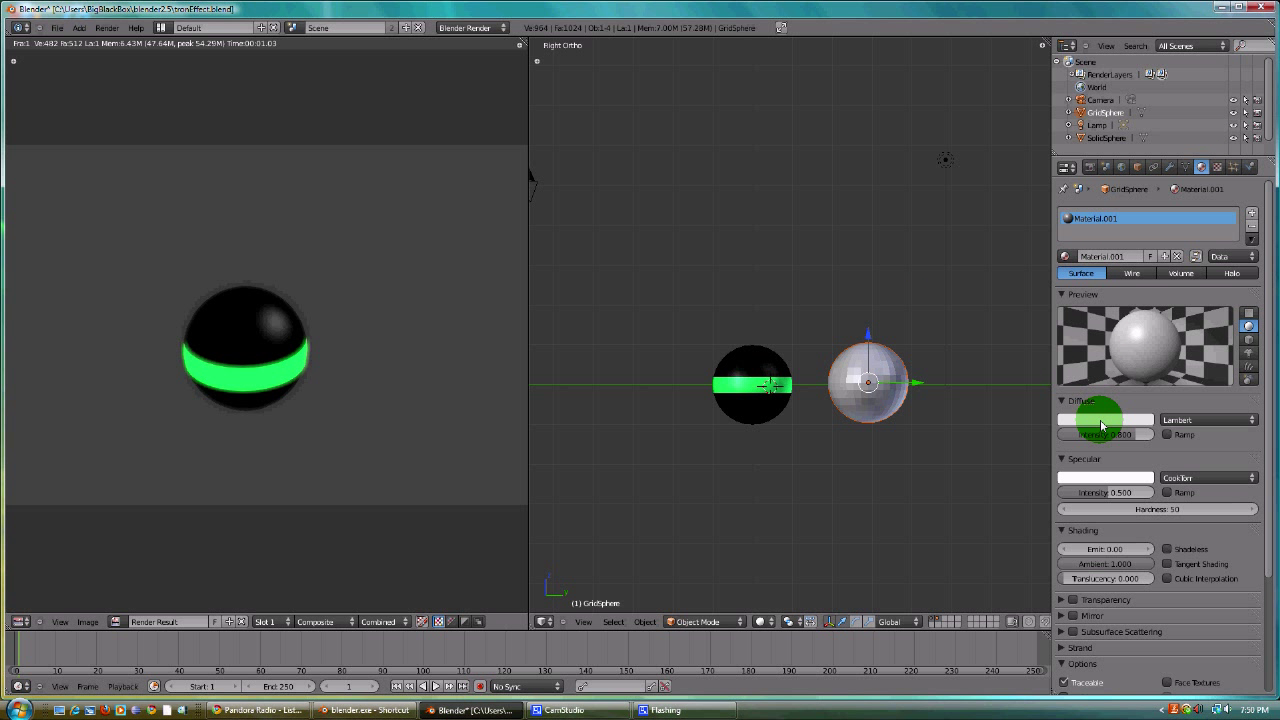
{"action": "left_click", "coordinate": [1129, 275]}
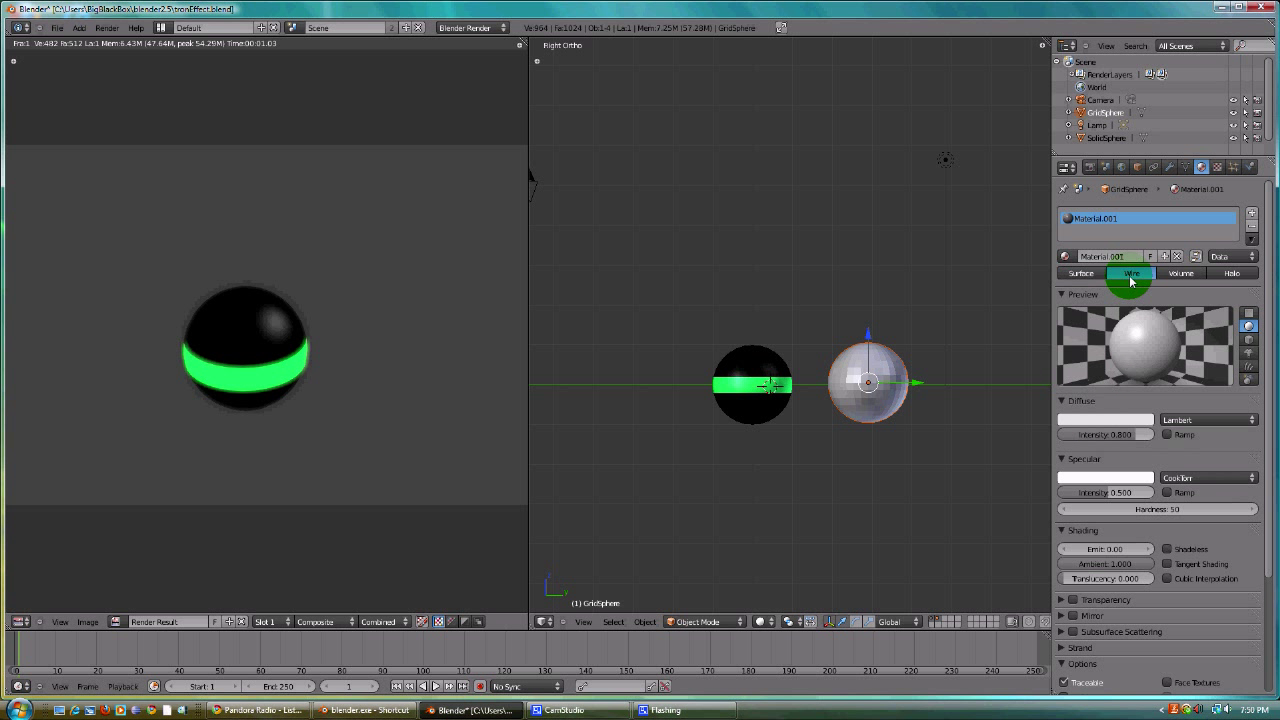
{"action": "left_click", "coordinate": [1115, 423]}
{"action": "left_click", "coordinate": [1037, 255]}
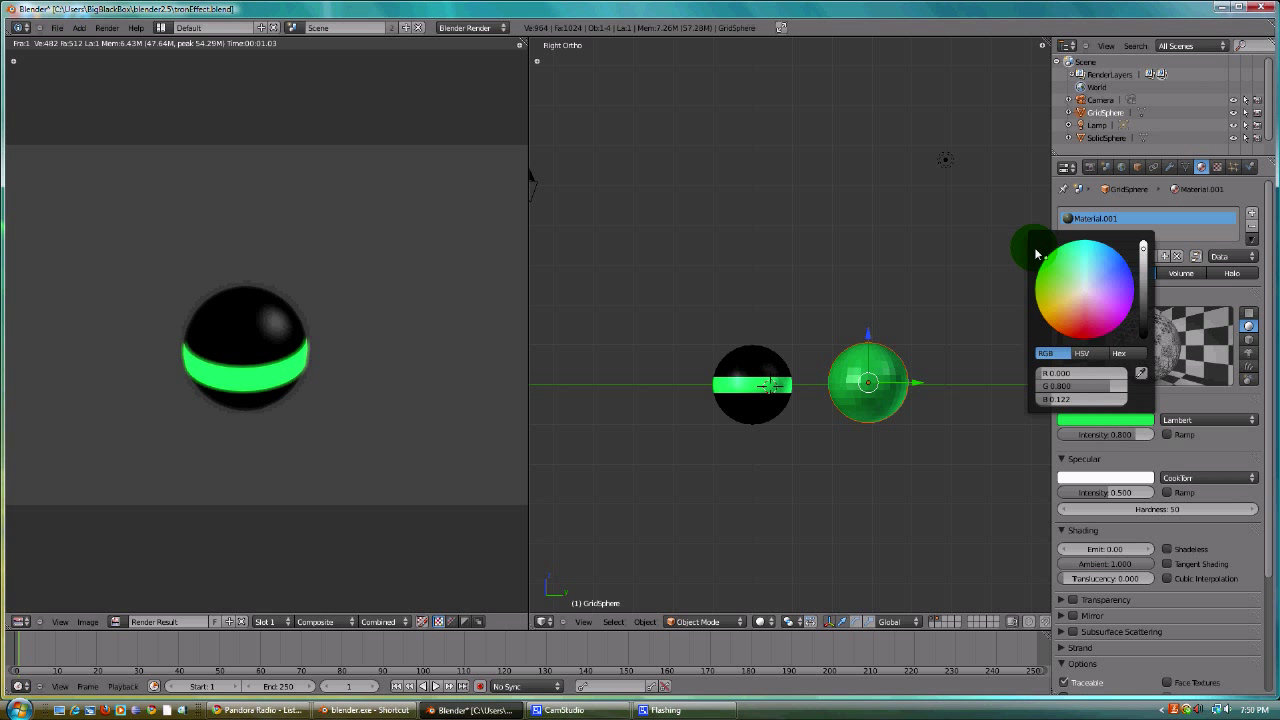
- Set the wire material's Emit to about 1.07, render, and assign GridSphere to both the main and glow scene layers
{"action": "mouse_move", "coordinate": [1097, 553]}
{"action": "left_mouse_down"}
{"action": "mouse_move", "coordinate": [1171, 549]}
{"action": "mouse_move", "coordinate": [1051, 503]}
{"action": "mouse_move", "coordinate": [1074, 548]}
{"action": "left_mouse_up"}
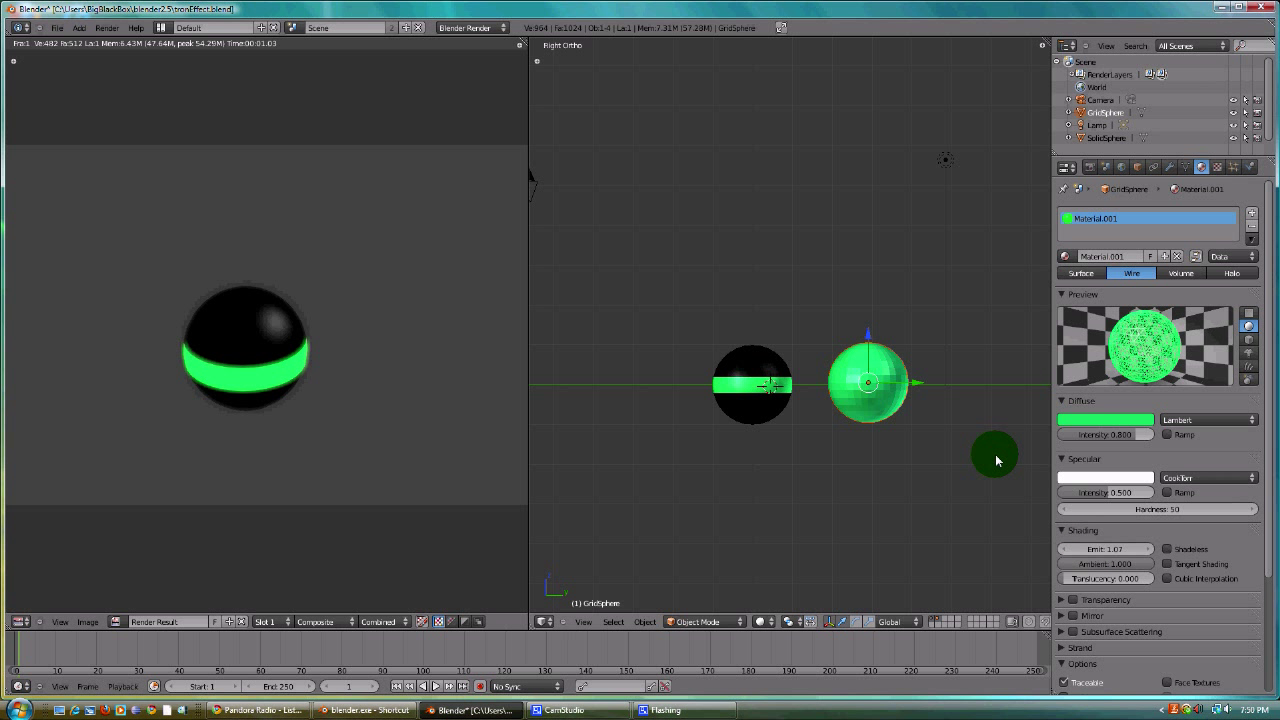
{"action": "key", "text": "F12"}
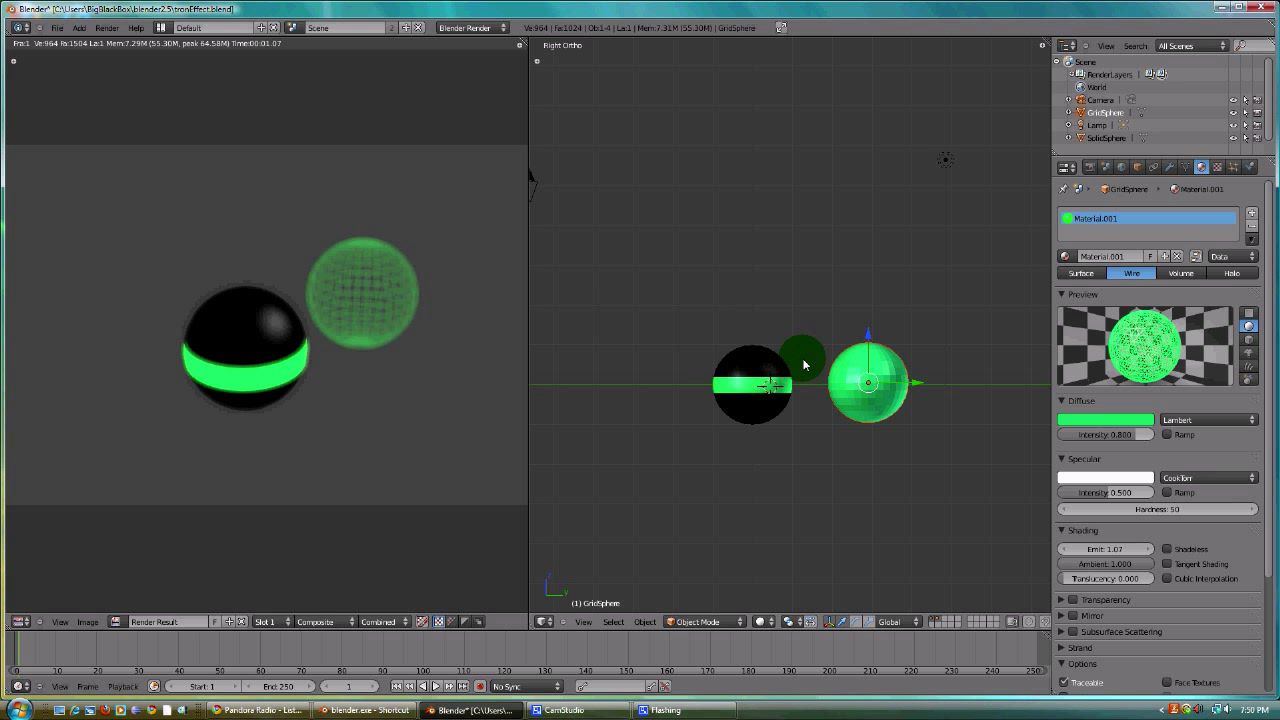
{"action": "key", "text": "m"}
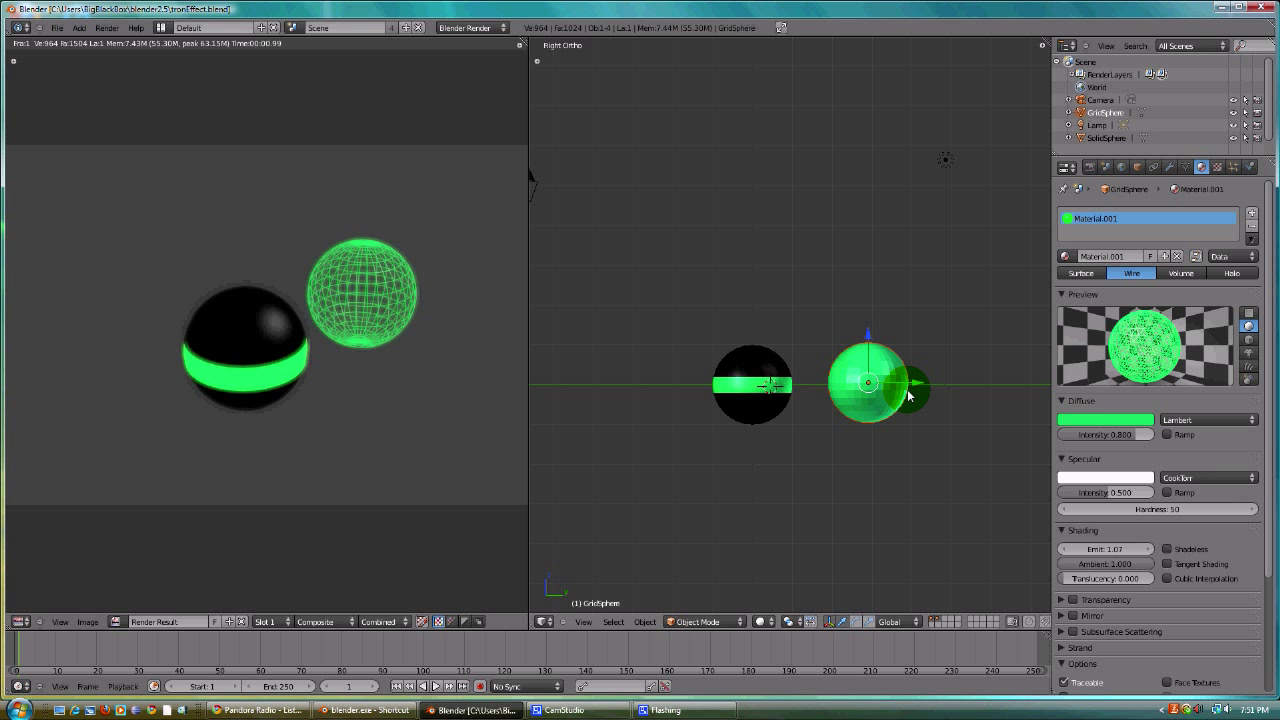
- Duplicate GridSphere further along the Y axis, and shift all three spheres back along Y until GridSphere occupies the banded sphere's place
{"action": "key", "text": "shift+d"}
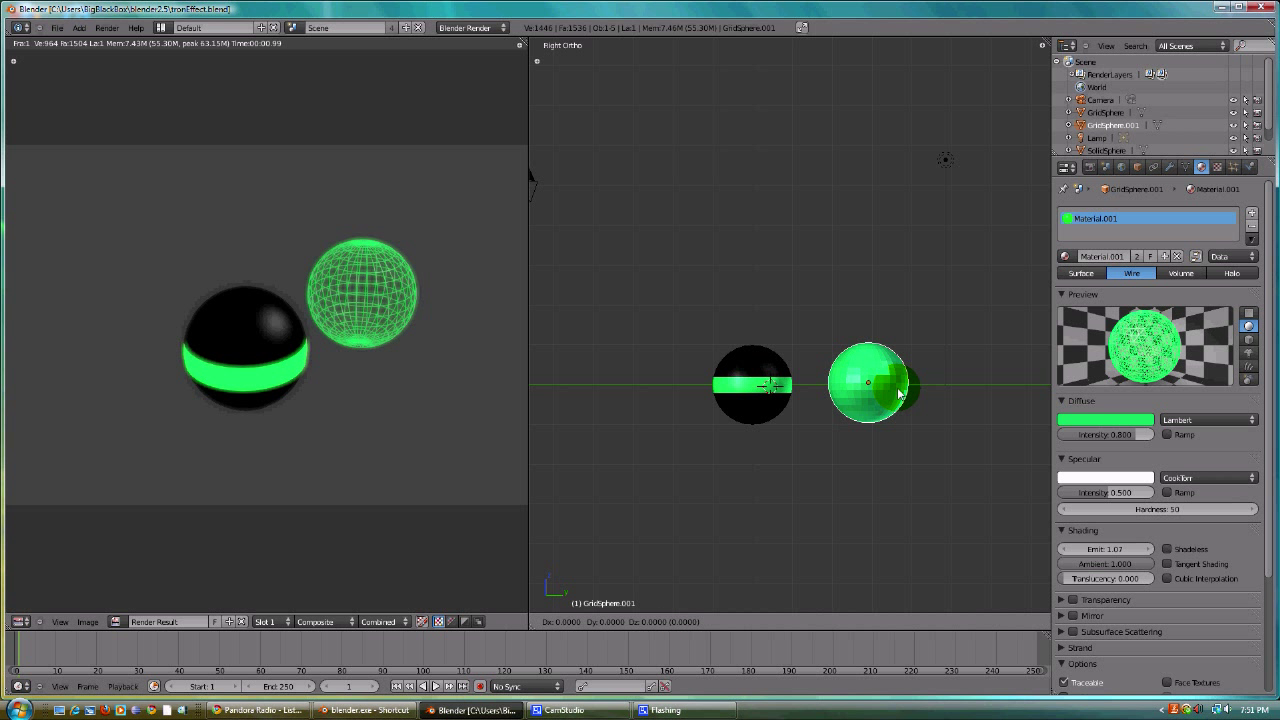
{"action": "left_click", "coordinate": [1007, 400]}
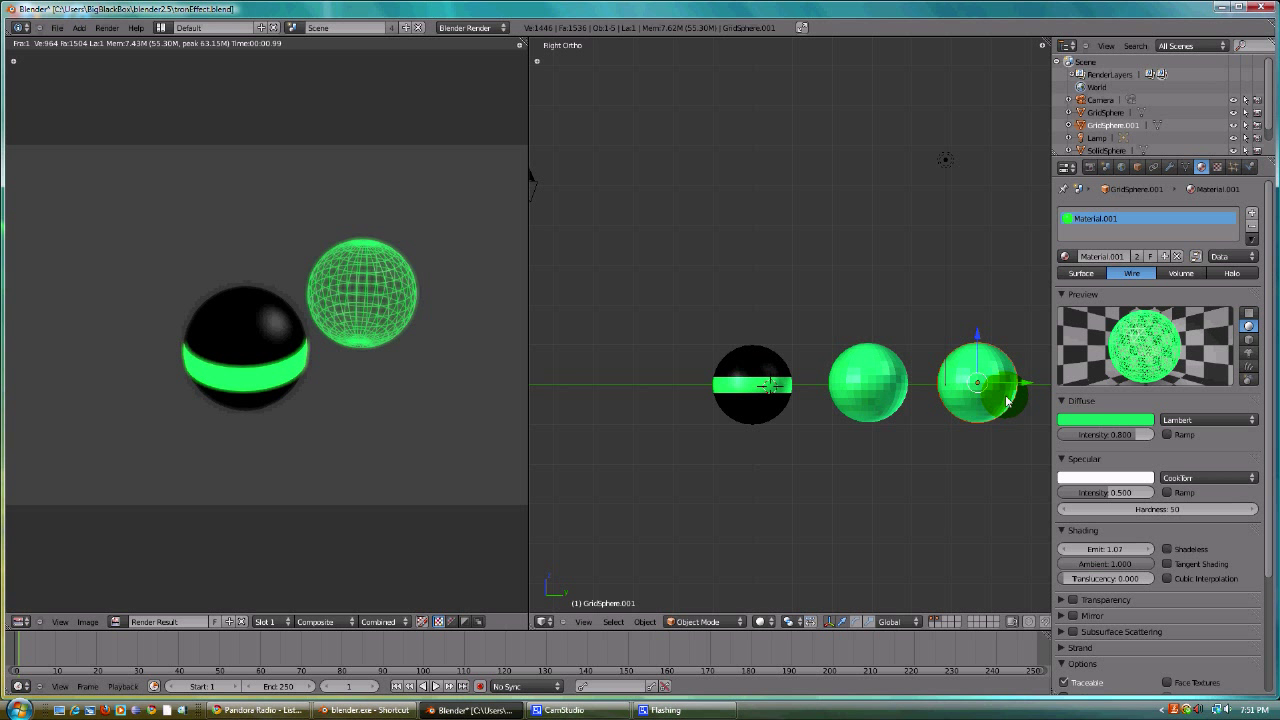
{"action": "right_click", "coordinate": [748, 385], "text": "shift"}
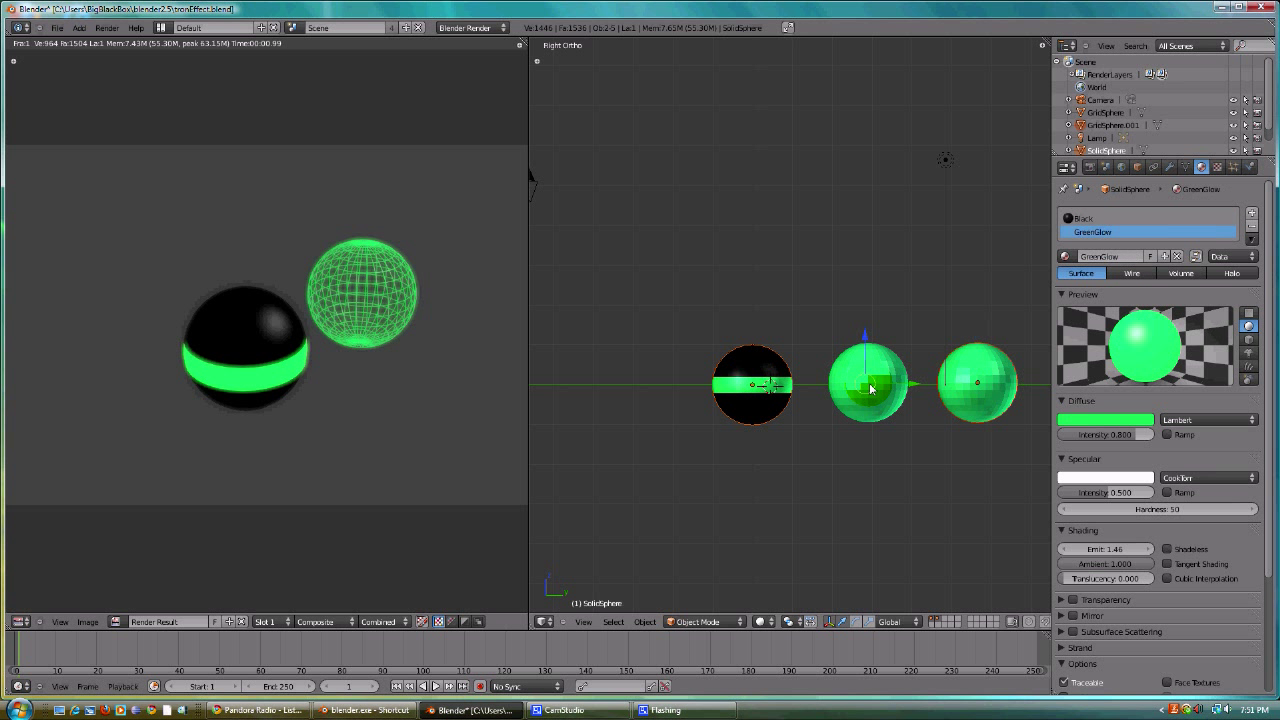
{"action": "right_click", "coordinate": [870, 389], "text": "shift"}
{"action": "left_click_drag", "start_coordinate": [902, 395], "coordinate": [785, 395]}
- Give the duplicated sphere its own copy of the material, name it HaloGreen, and set its type to Halo
{"action": "right_click", "coordinate": [856, 373]}
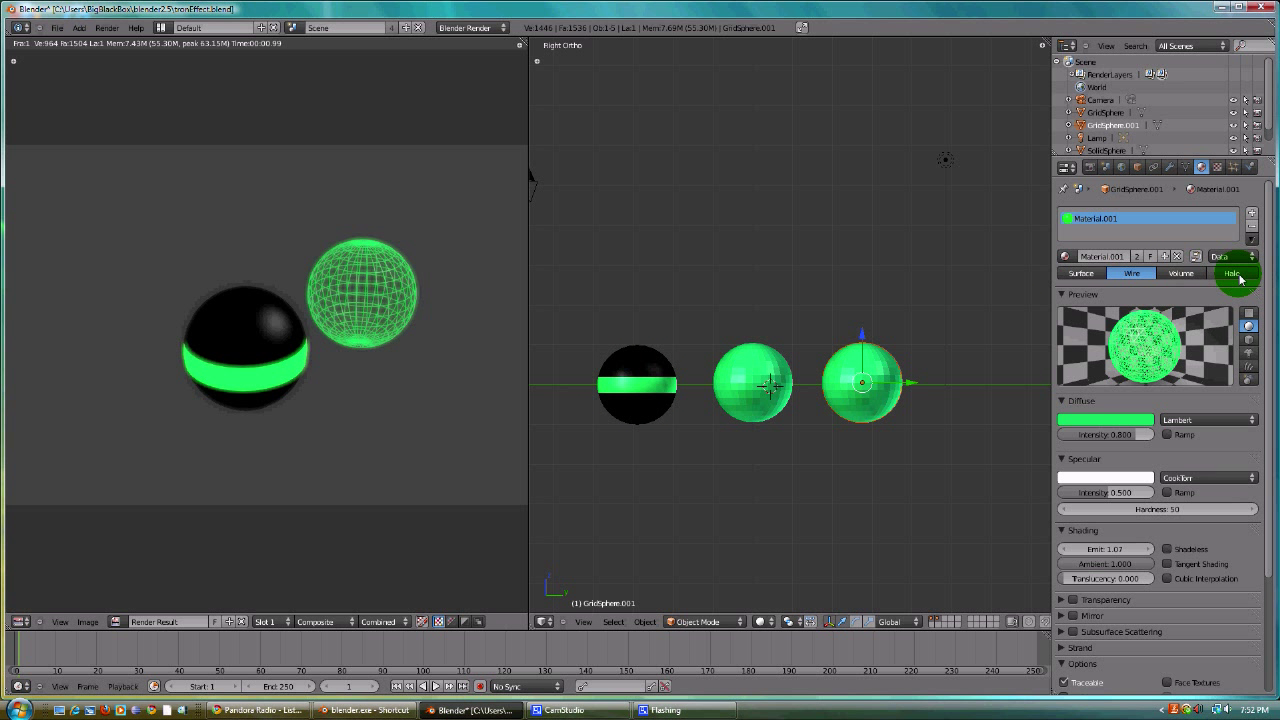
{"action": "left_click", "coordinate": [1237, 277]}
{"action": "left_click", "coordinate": [1188, 273]}
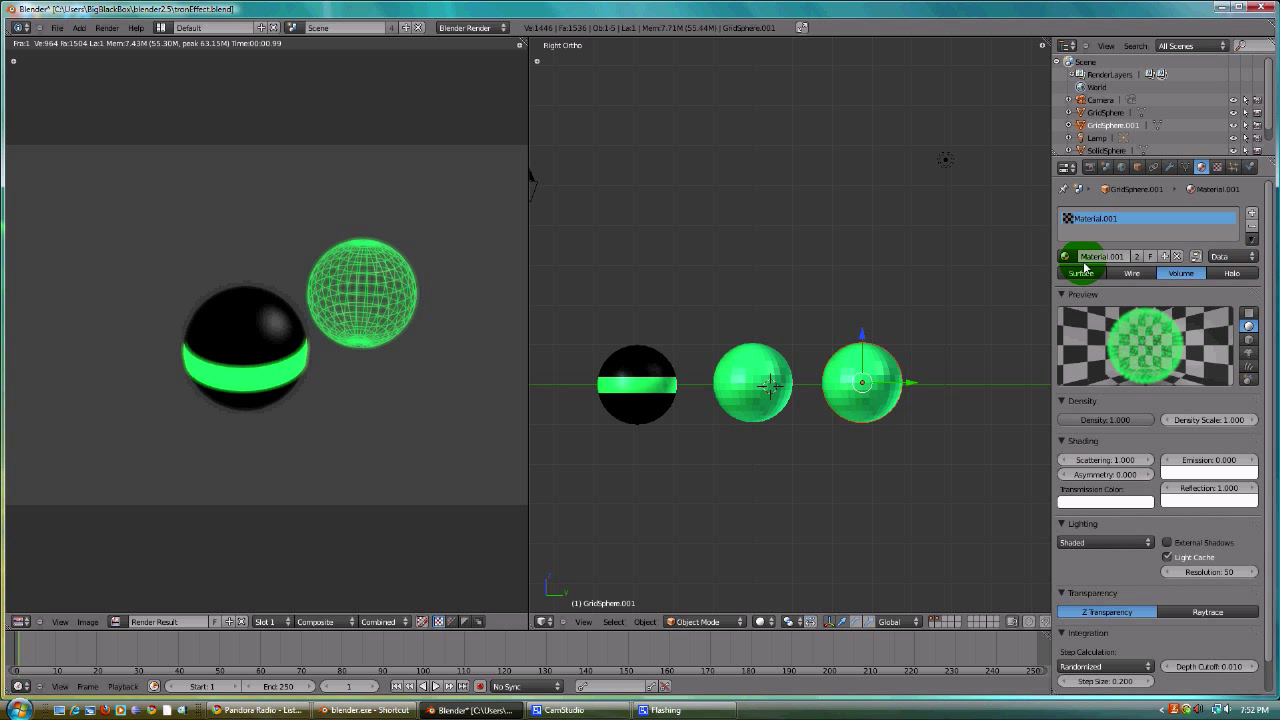
{"action": "left_click", "coordinate": [1165, 257]}
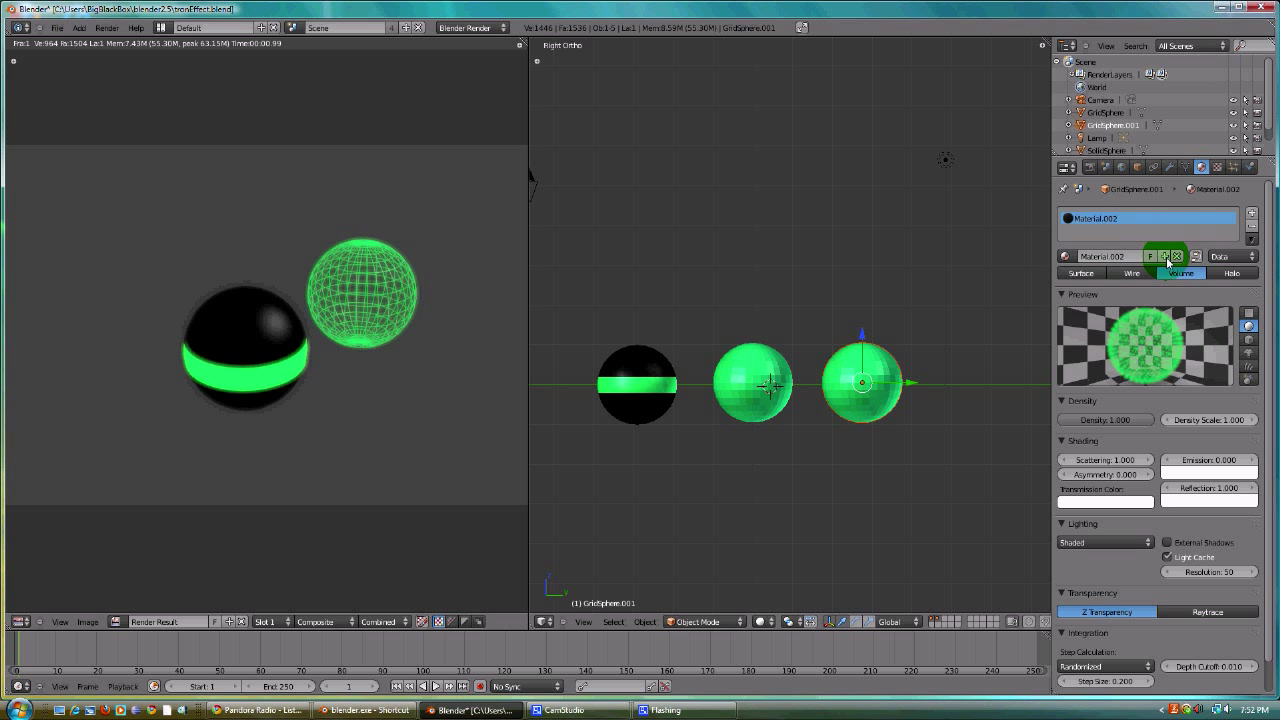
{"action": "left_click", "coordinate": [1113, 257]}
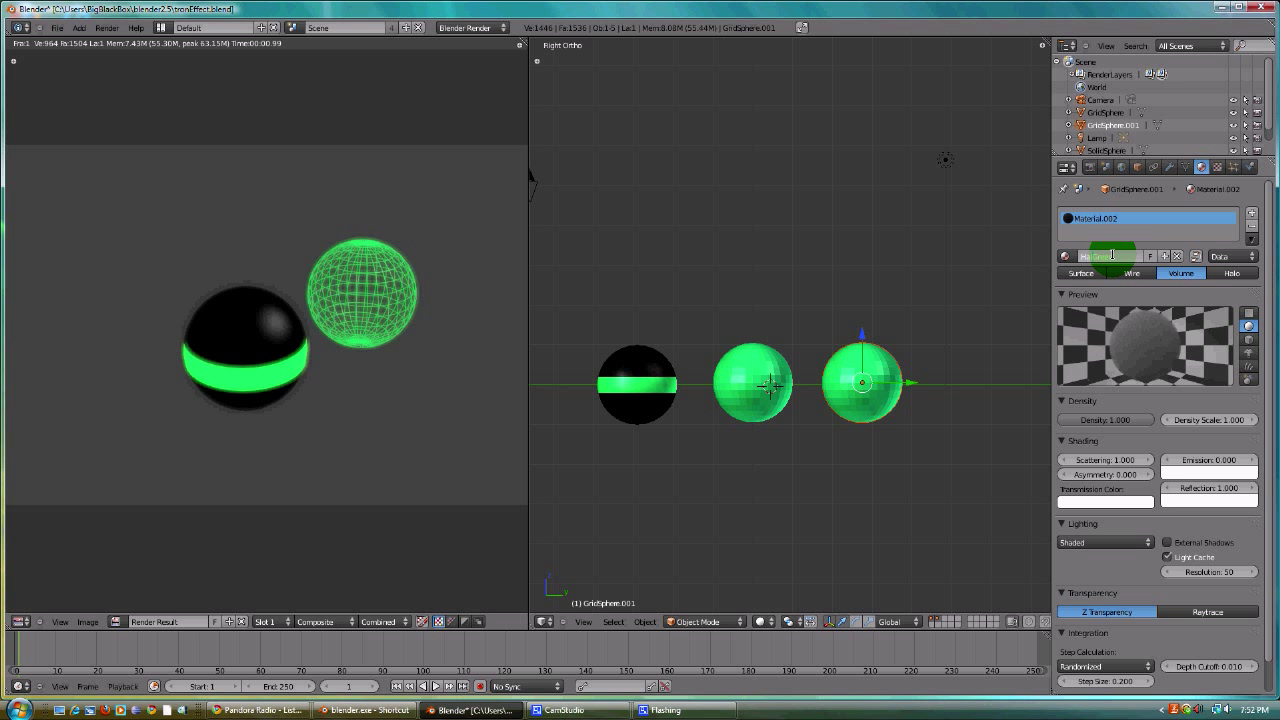
{"action": "key", "text": "Return"}
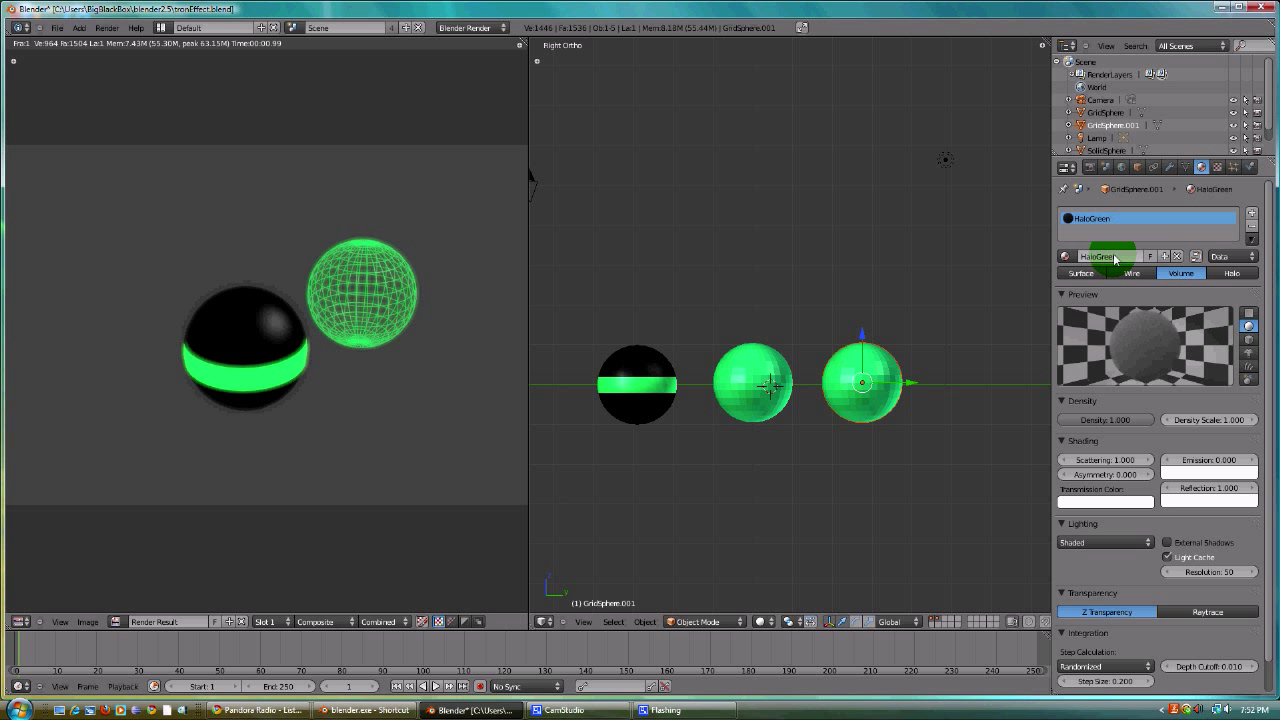
{"action": "left_click", "coordinate": [1230, 273]}
- Rename GridSphere's material to GridGreen and render the scene with the halo sphere selected
{"action": "right_click", "coordinate": [790, 386]}
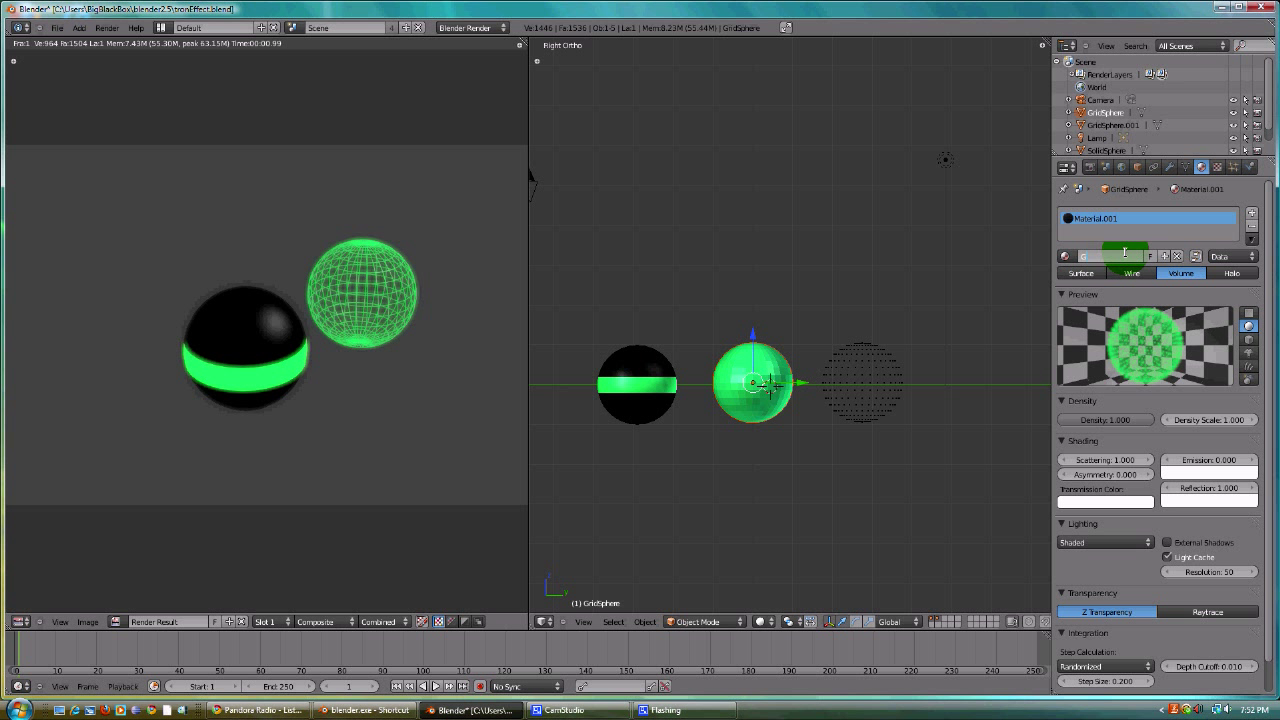
{"action": "type", "text": "Green"}
{"action": "key", "text": "Return"}
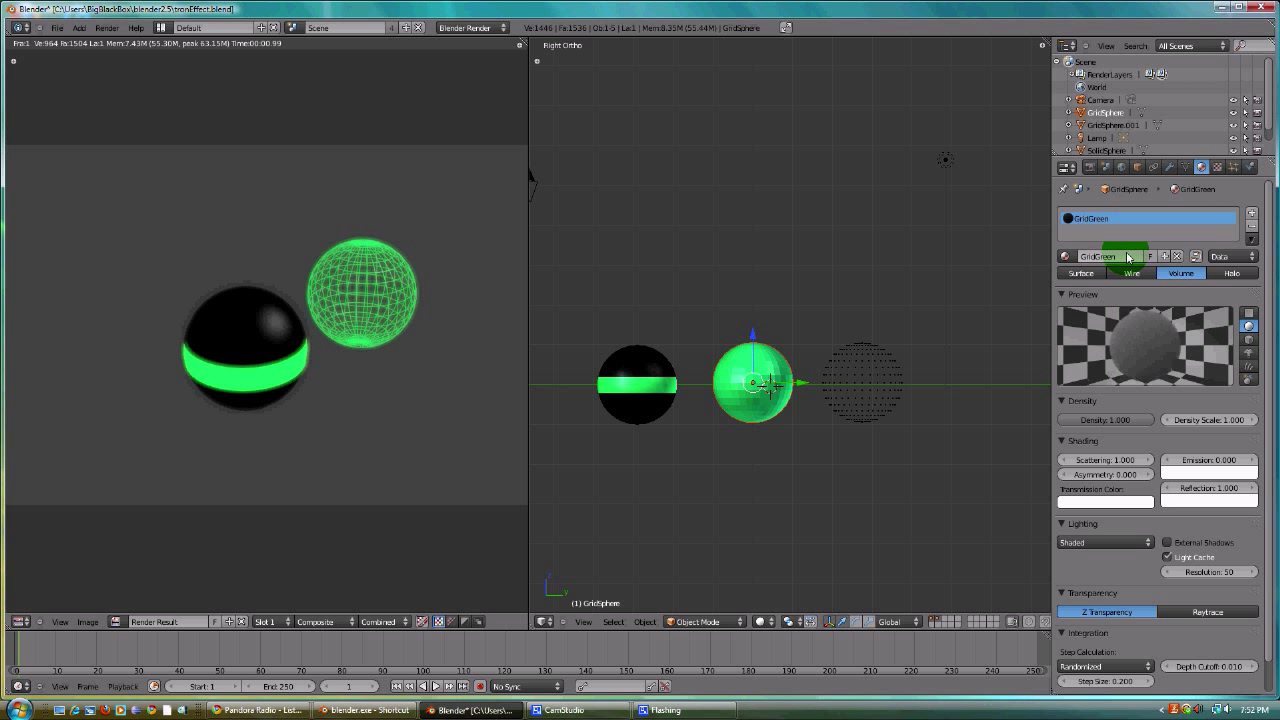
{"action": "right_click", "coordinate": [893, 380]}
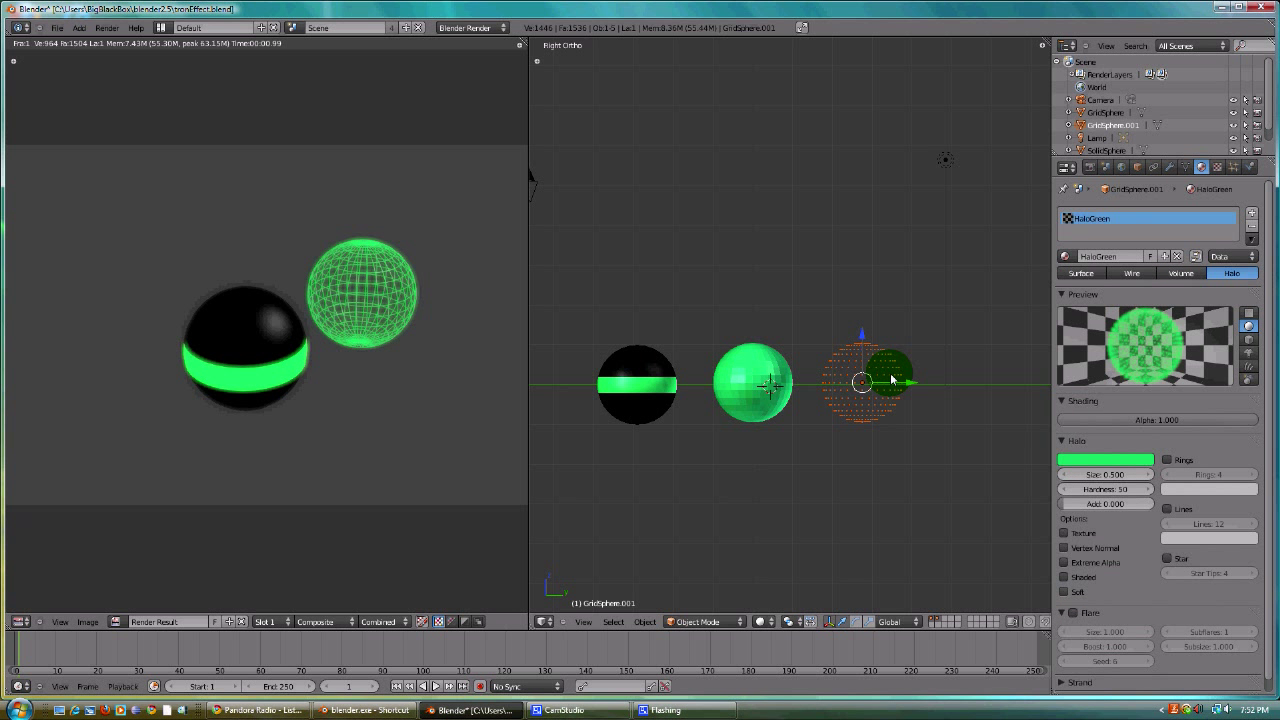
{"action": "key", "text": "F12"}
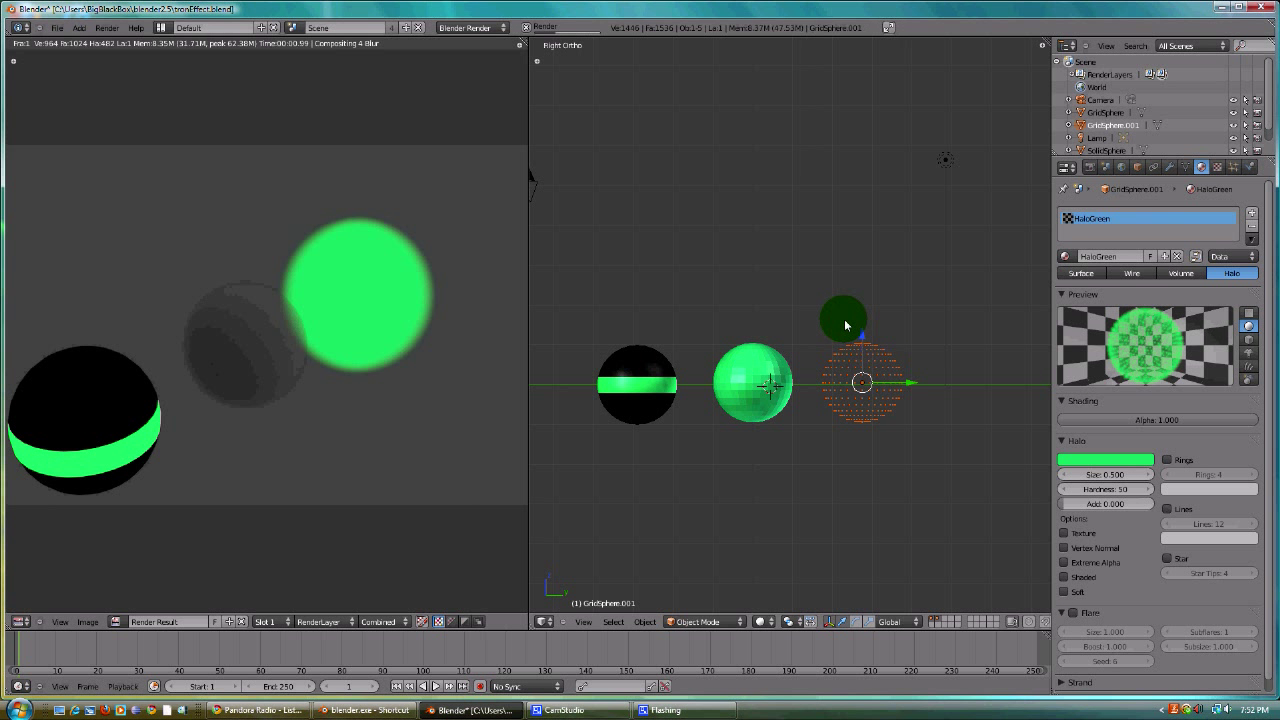
- Set the GridGreen material's type to Wire, check the halo sphere's layer assignment, and render the scene
{"action": "right_click", "coordinate": [768, 376]}
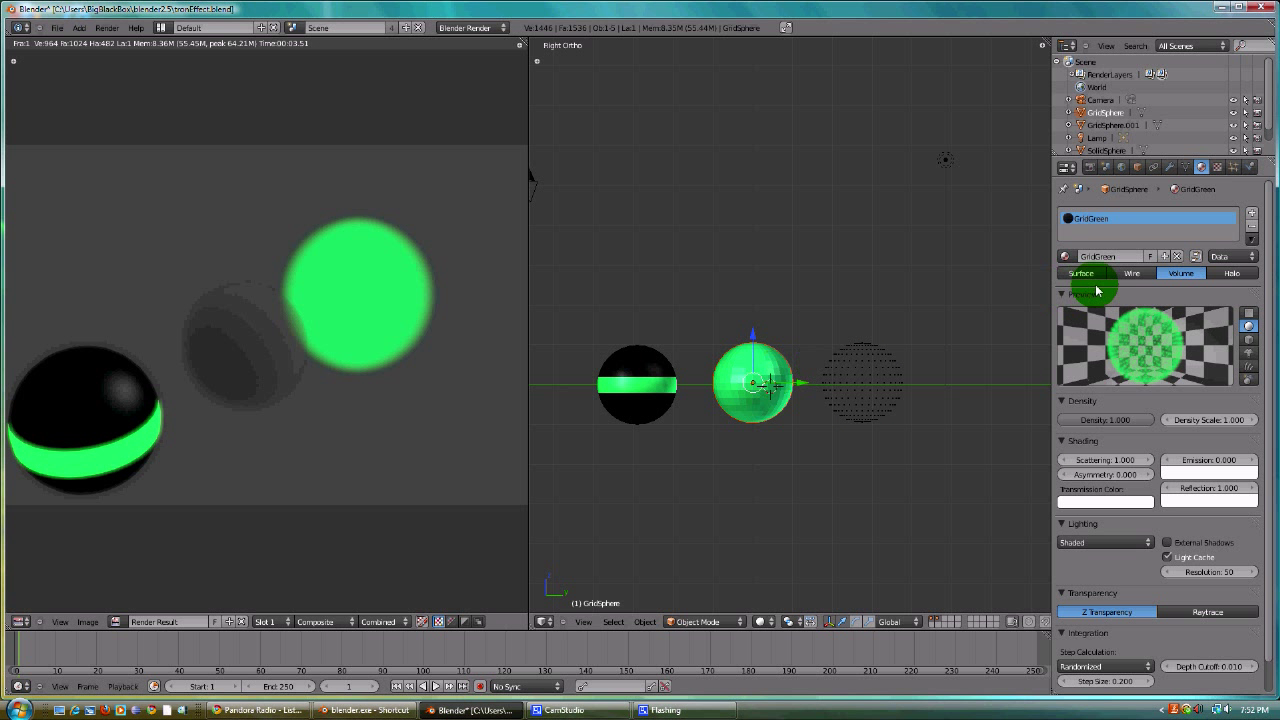
{"action": "left_click", "coordinate": [1133, 274]}
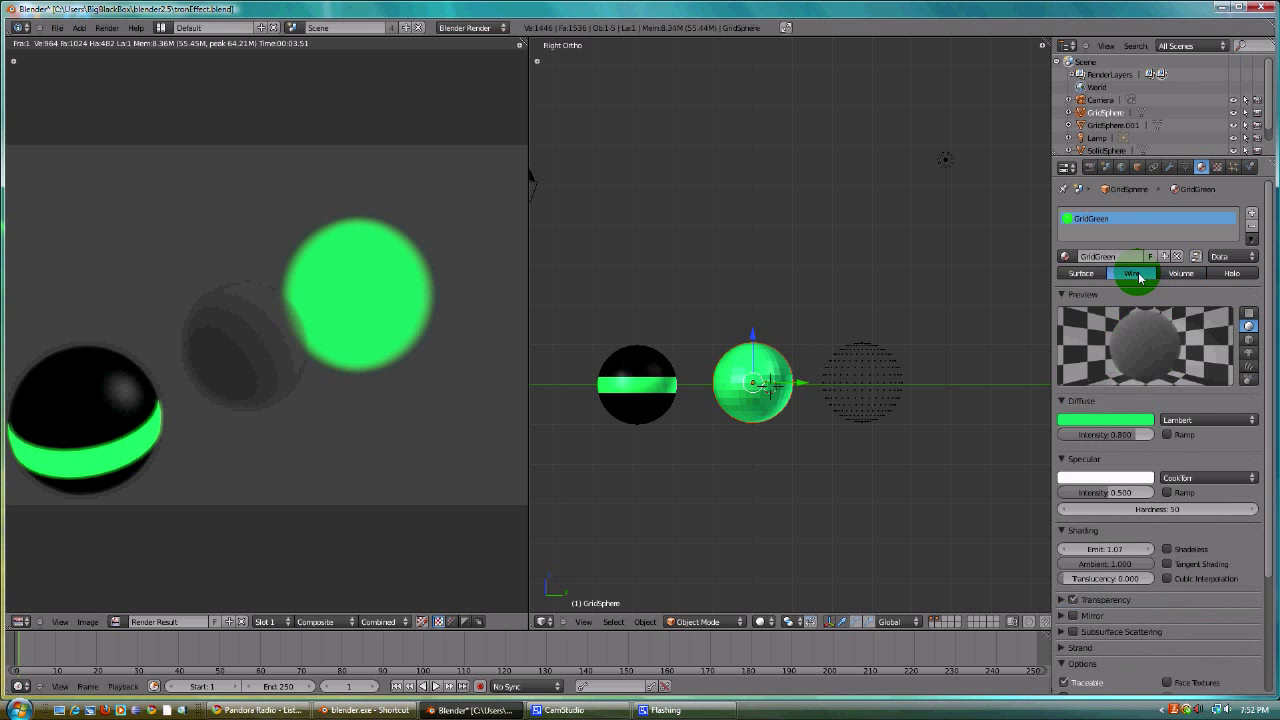
{"action": "right_click", "coordinate": [872, 380]}
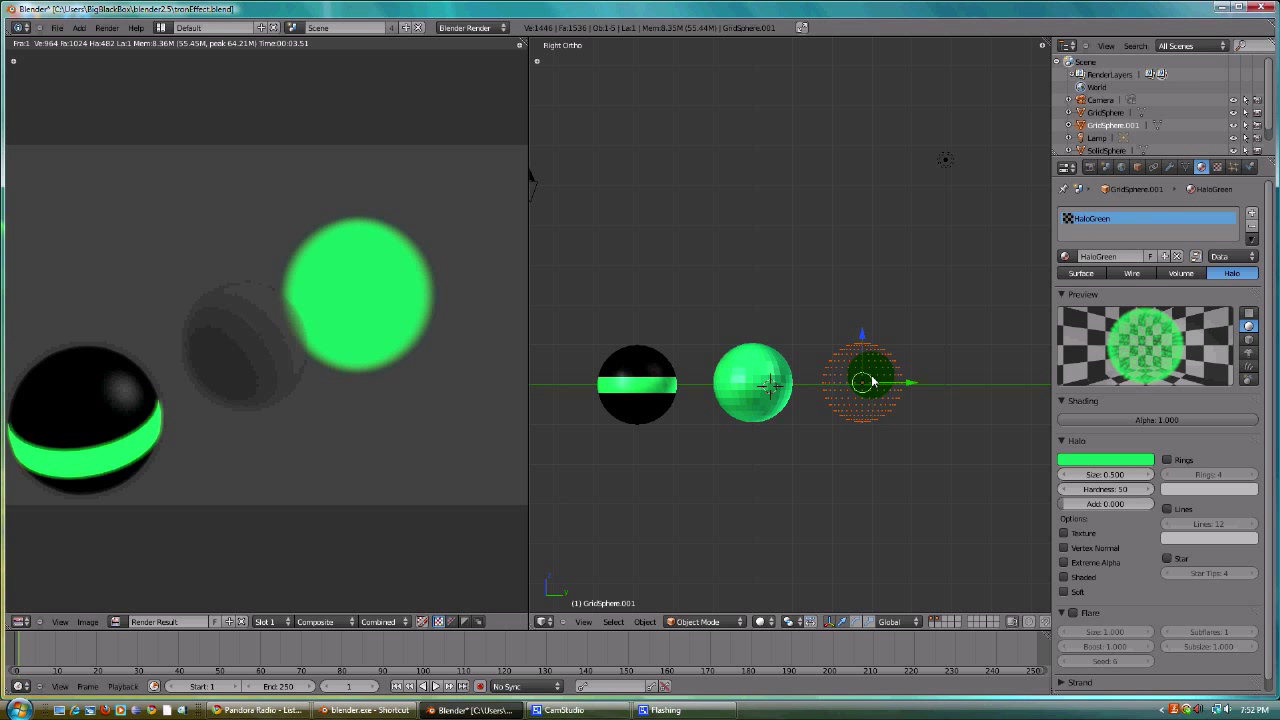
{"action": "key", "text": "m"}
{"action": "key", "text": "F12"}
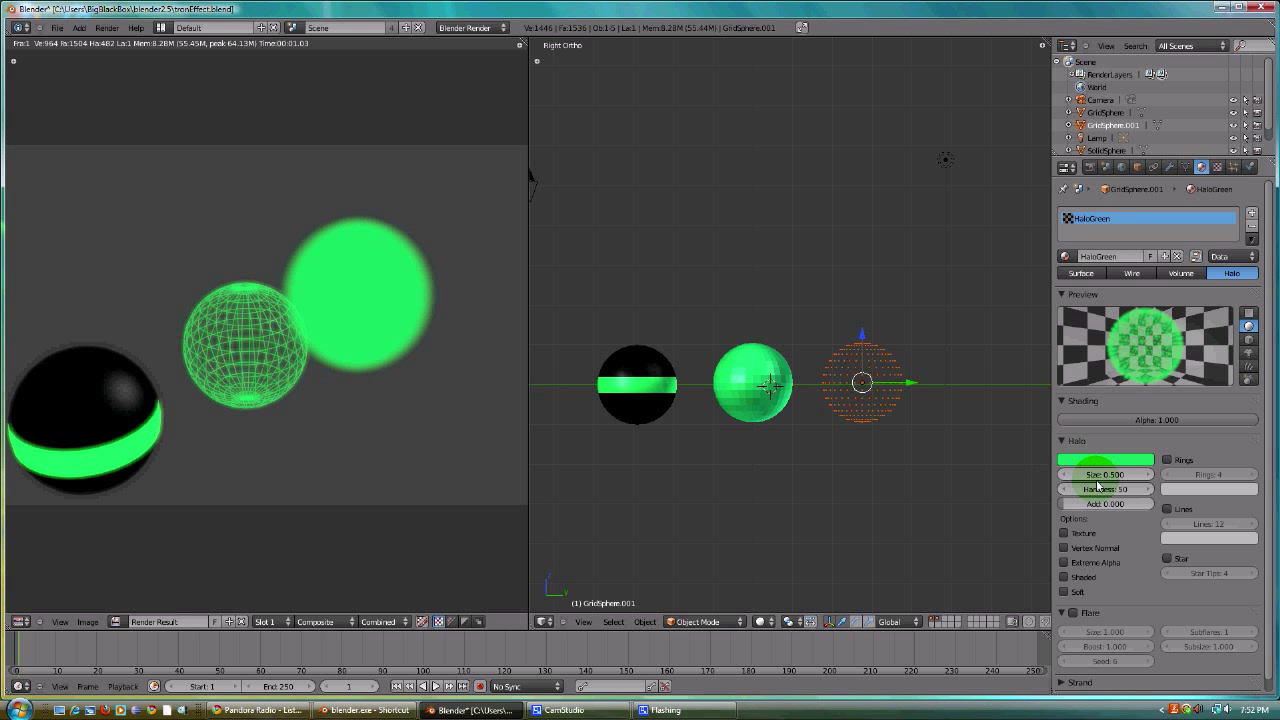
- Set the HaloGreen material's halo Hardness to 127 and Size to 0.01, and render the scene
{"action": "mouse_move", "coordinate": [1111, 488]}
{"action": "left_mouse_down"}
{"action": "mouse_move", "coordinate": [1122, 493]}
{"action": "mouse_move", "coordinate": [1128, 476]}
{"action": "mouse_move", "coordinate": [1086, 478]}
{"action": "mouse_move", "coordinate": [1125, 476]}
{"action": "left_mouse_up"}
{"action": "left_click", "coordinate": [1125, 476]}
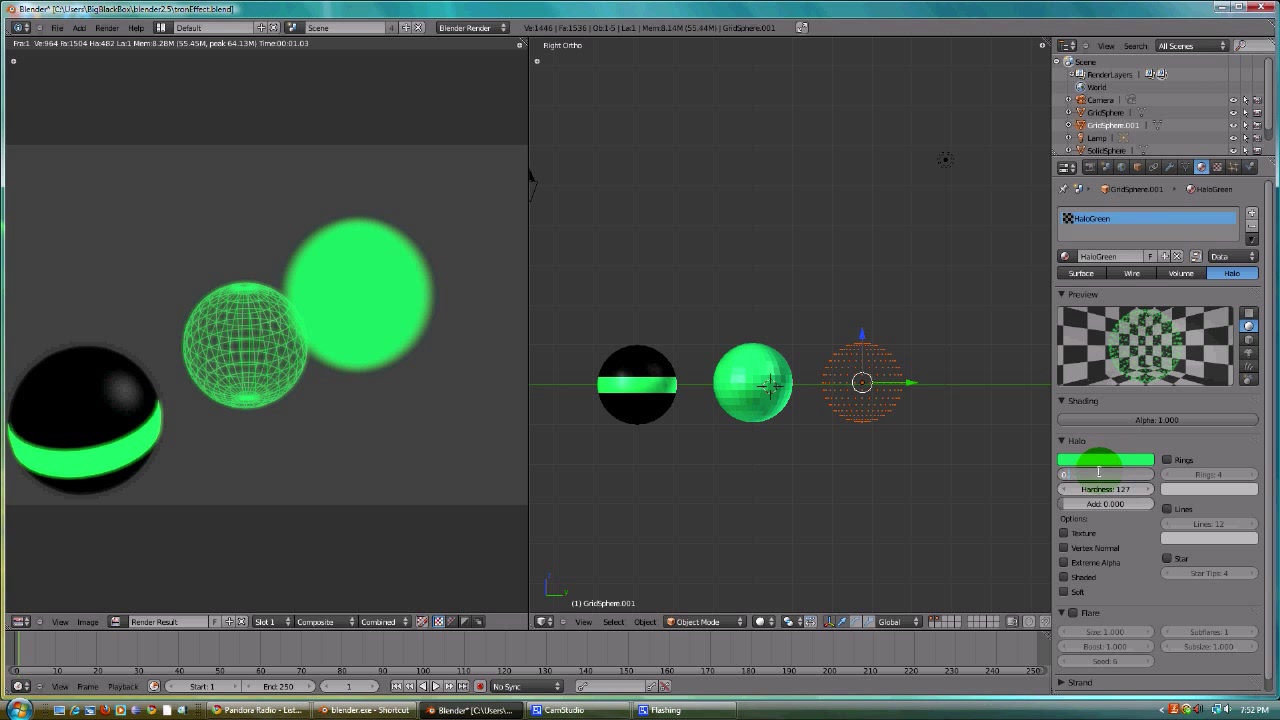
{"action": "type", "text": "0.01"}
{"action": "key", "text": "Return"}
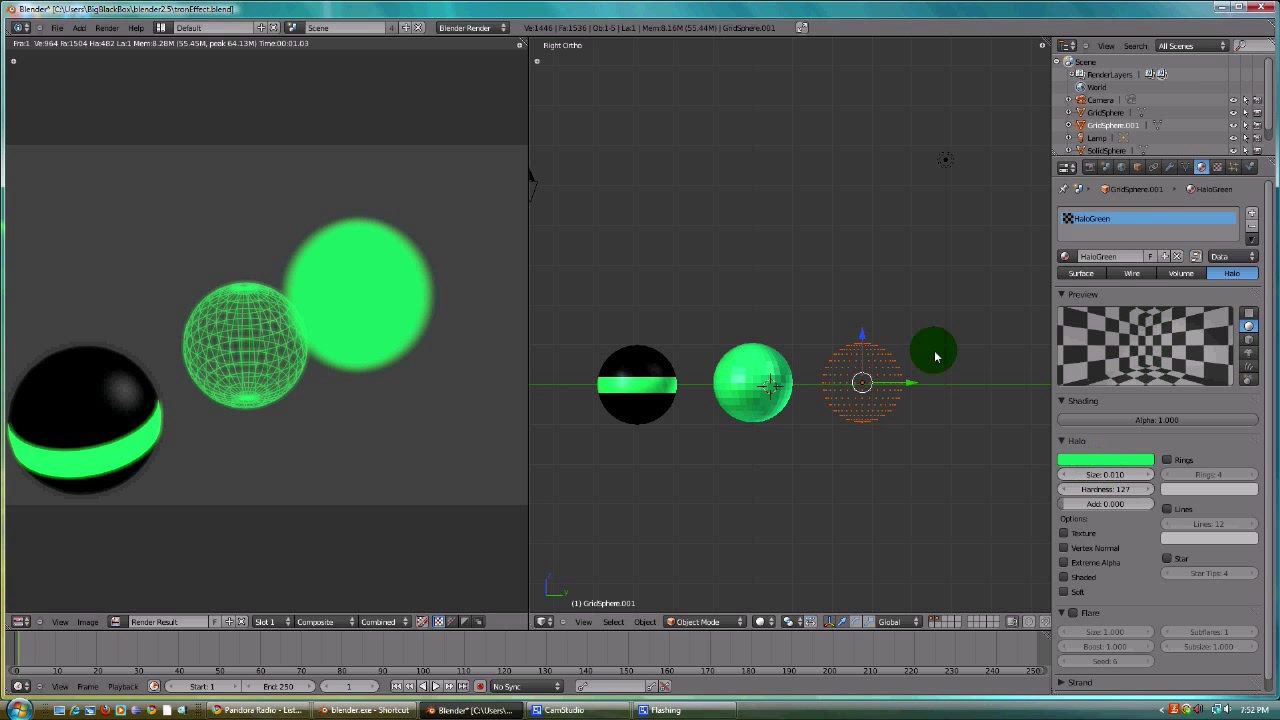
{"action": "key", "text": "F12"}
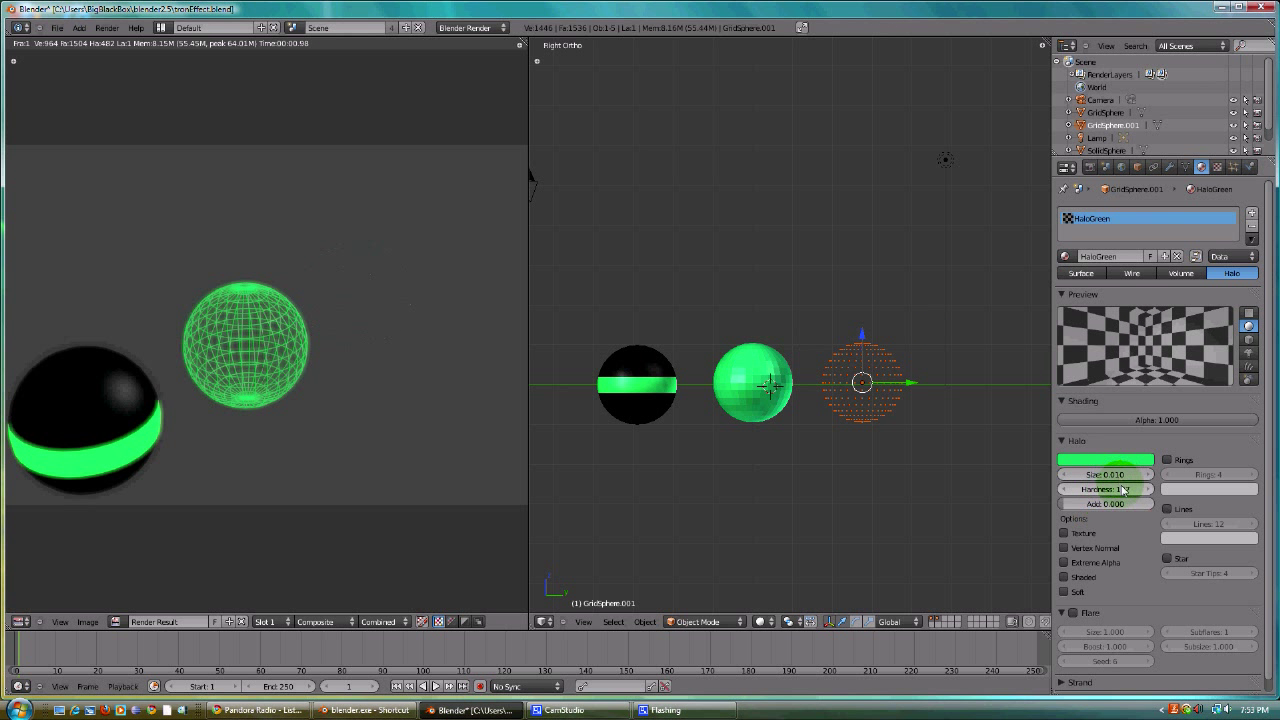
- Set the HaloGreen material's halo Hardness to 59 and Size to 0.020, rendering the scene after each change
{"action": "left_click_drag", "start_coordinate": [1114, 489], "coordinate": [1037, 480]}
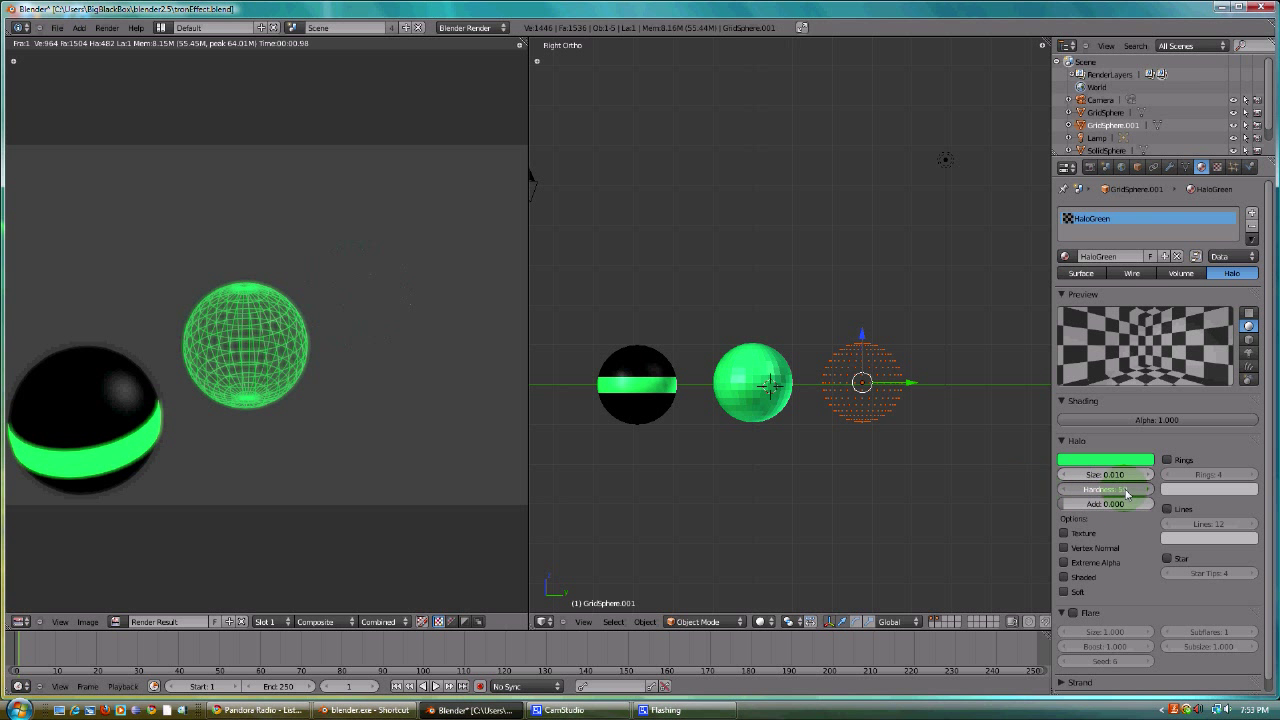
{"action": "key", "text": "F12"}
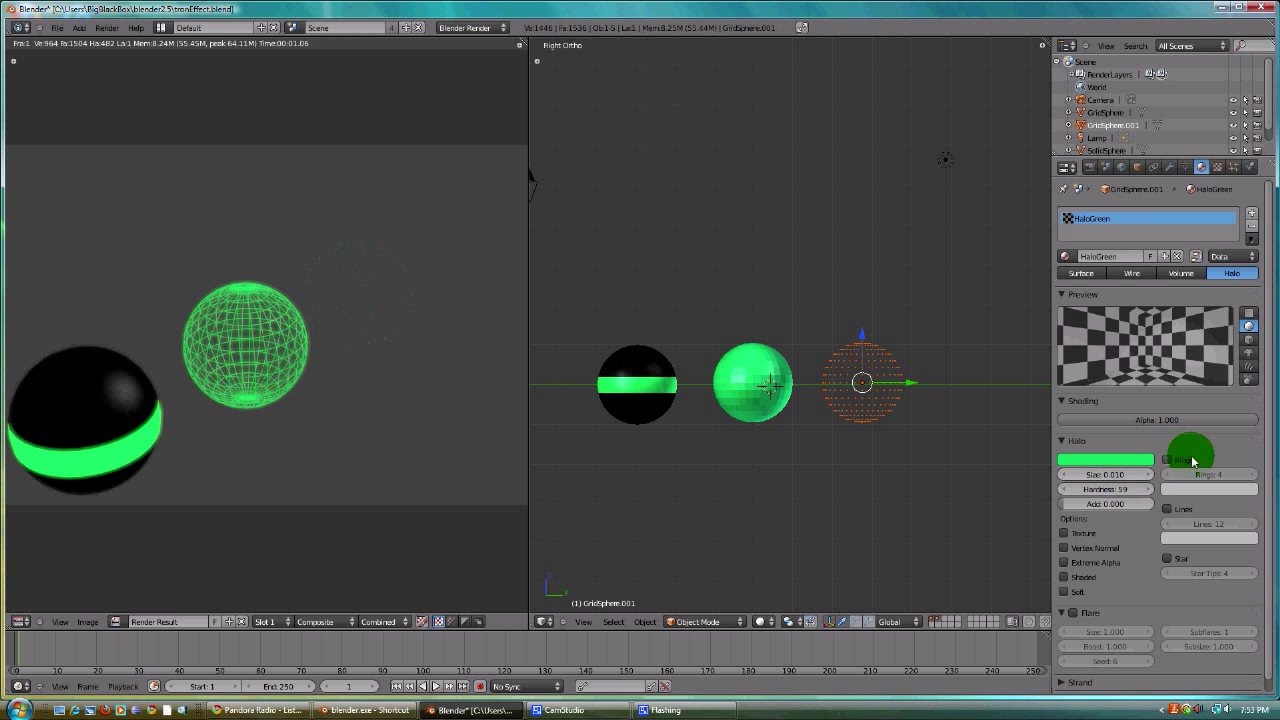
{"action": "left_click", "coordinate": [1112, 475]}
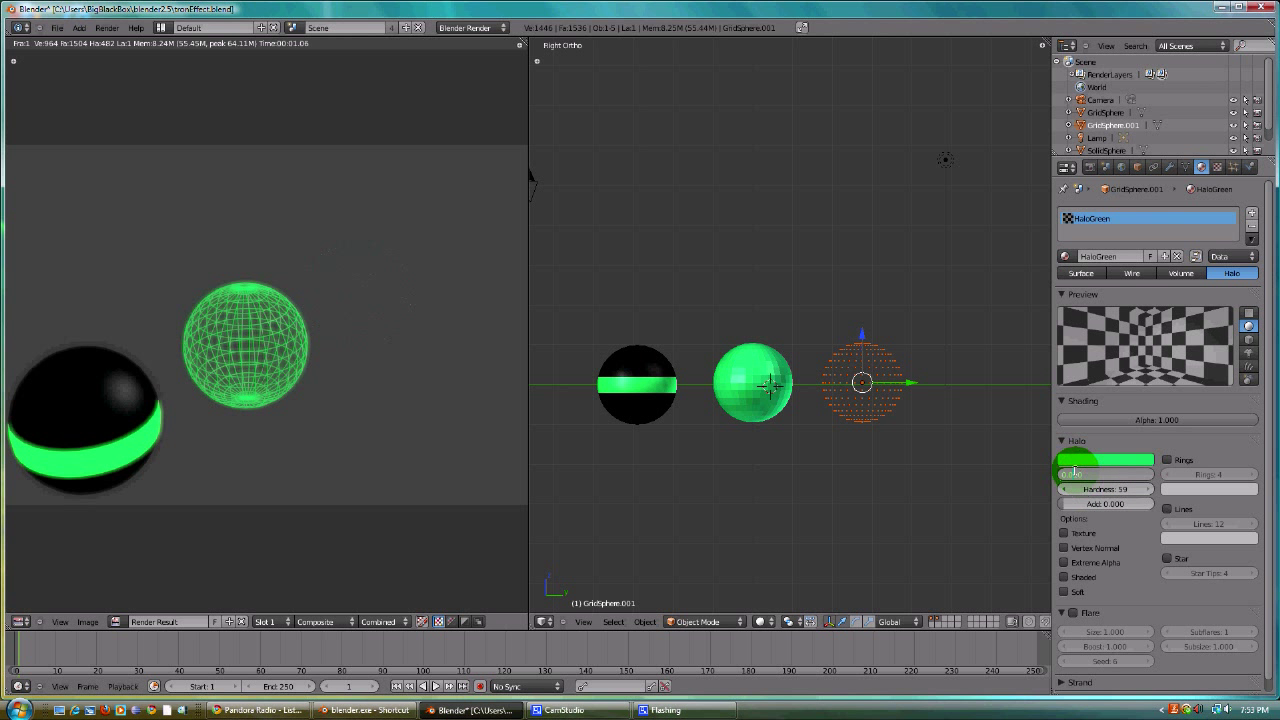
{"action": "key", "text": "Return"}
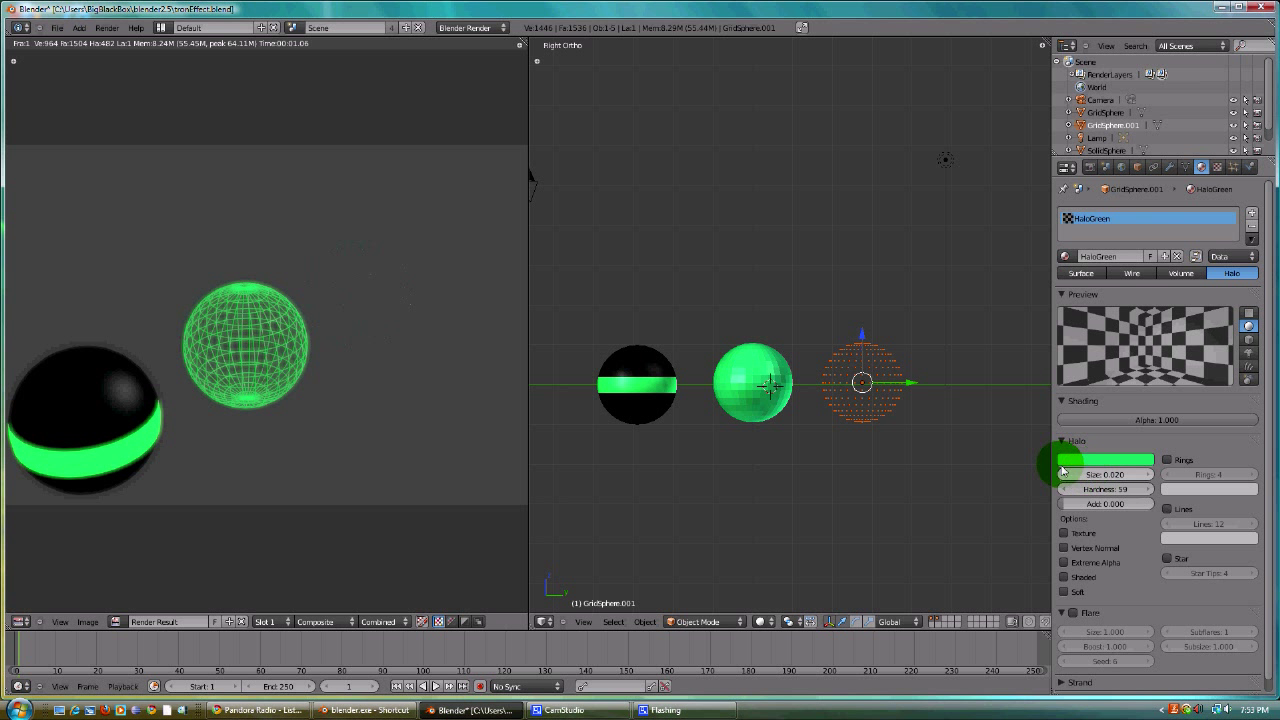
{"action": "key", "text": "F12"}
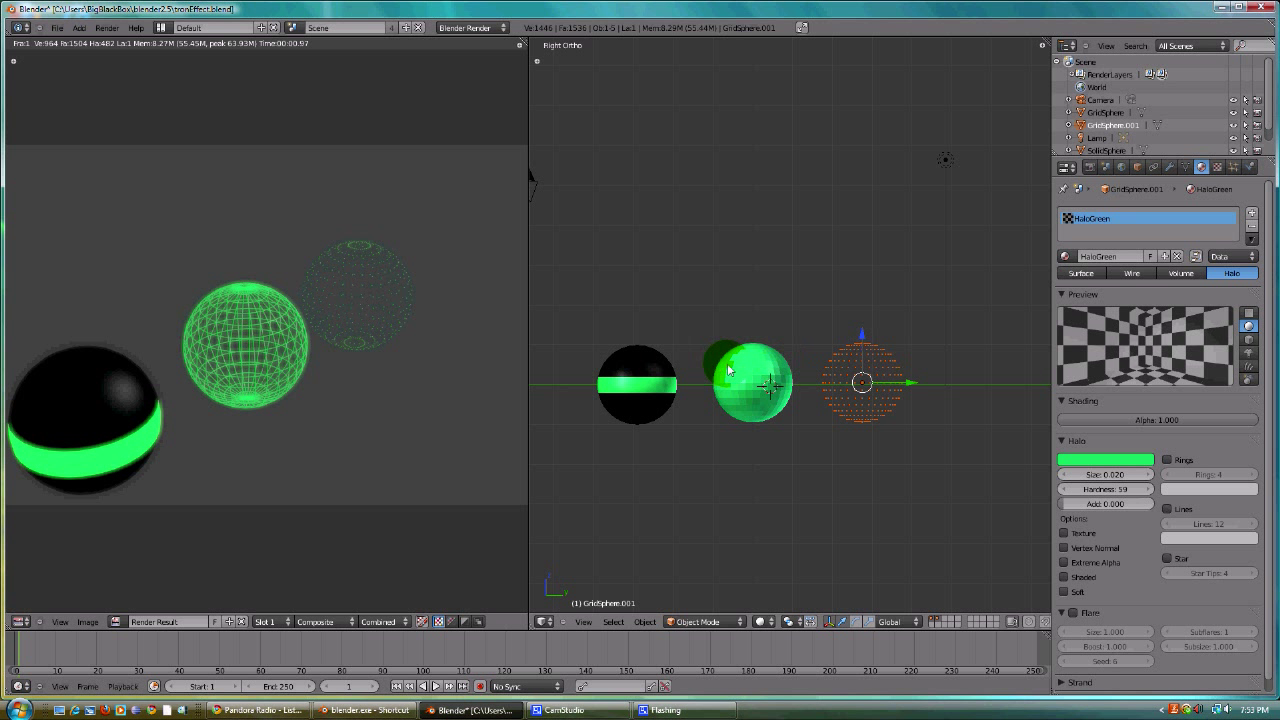
- Duplicate the wireframe sphere and move the copy along the Y axis past the halo sphere
{"action": "right_click", "coordinate": [735, 370]}
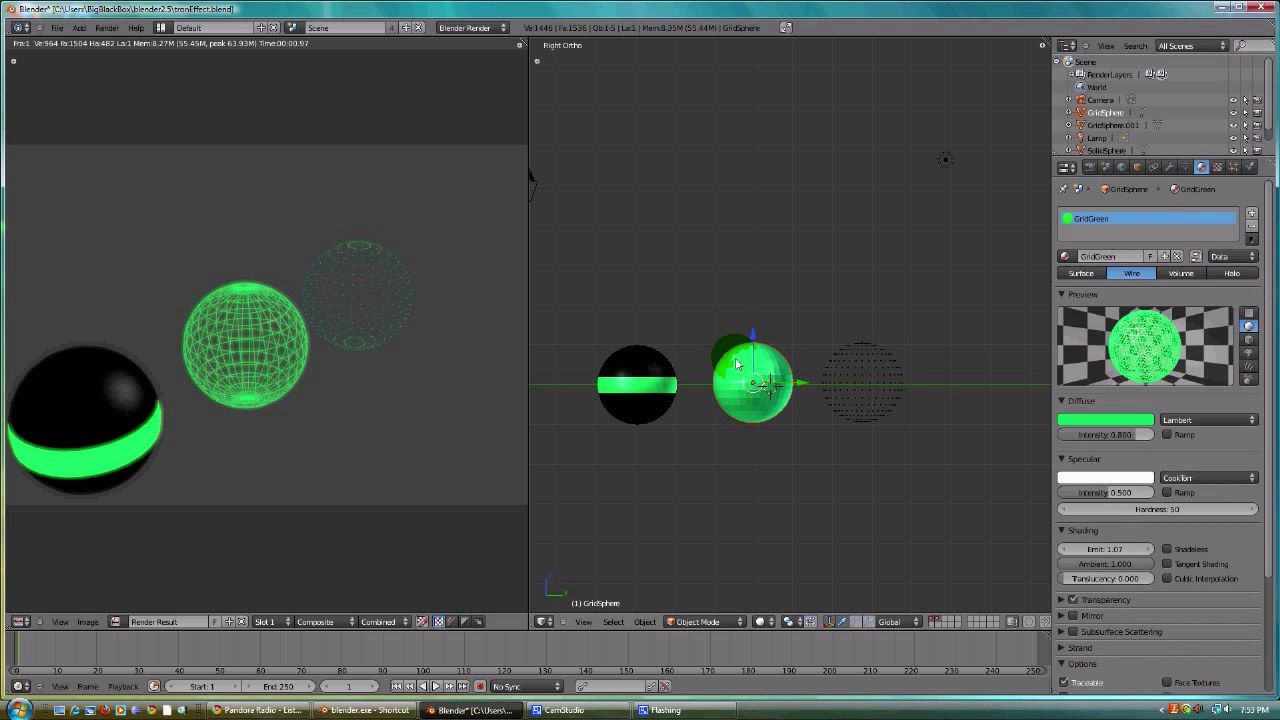
{"action": "key", "text": "shift+d"}
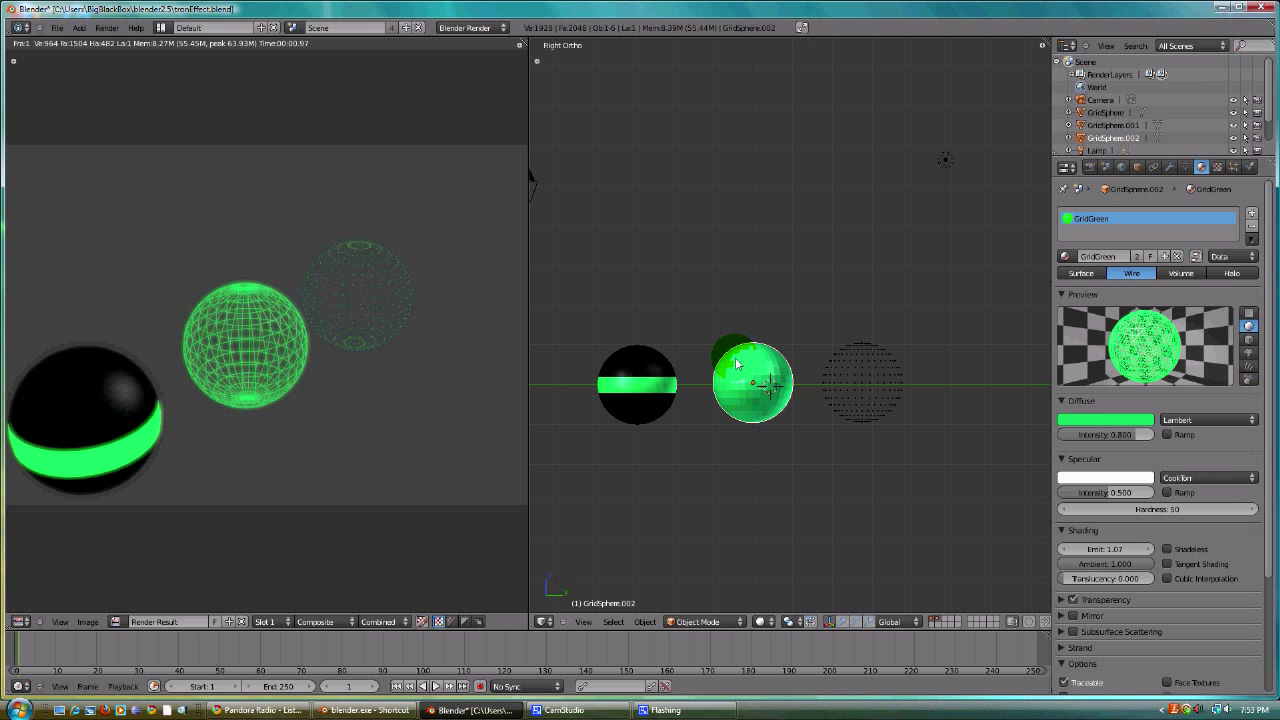
{"action": "key", "text": "y"}
{"action": "left_click", "coordinate": [996, 382]}
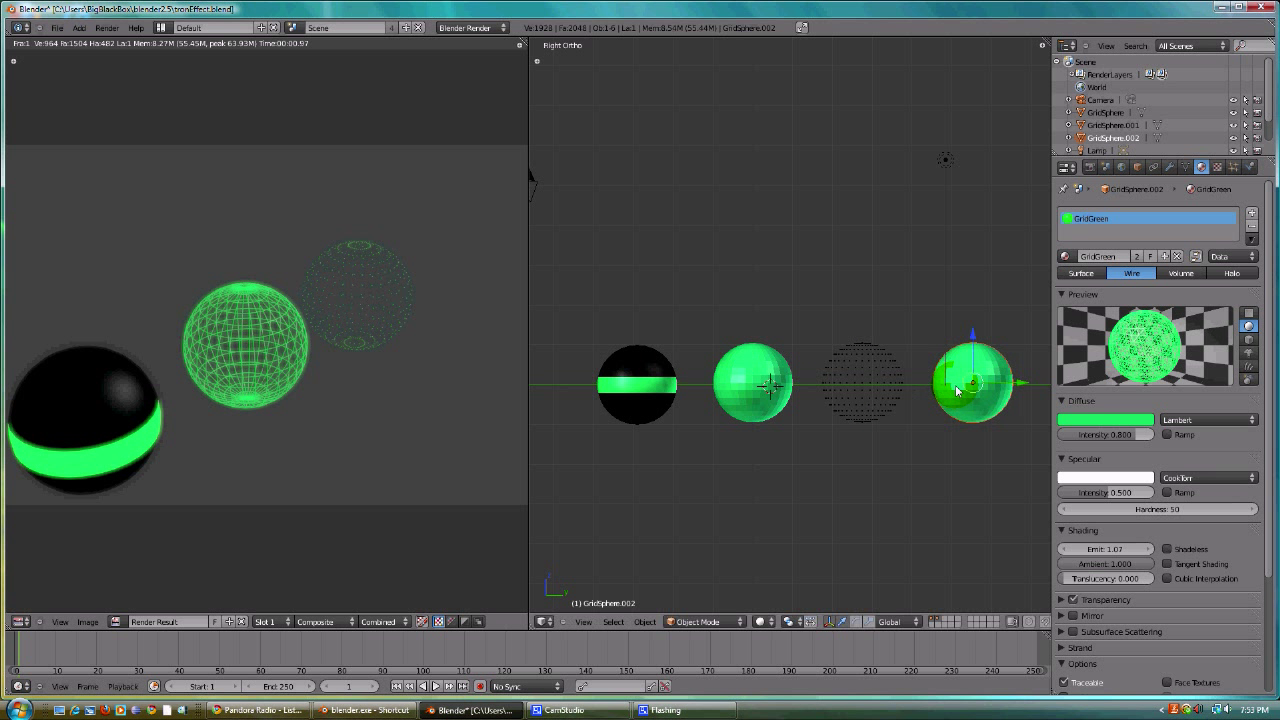
- Switch the duplicated sphere to Edit Mode and frame its mesh for close editing
{"action": "left_click", "coordinate": [706, 620]}
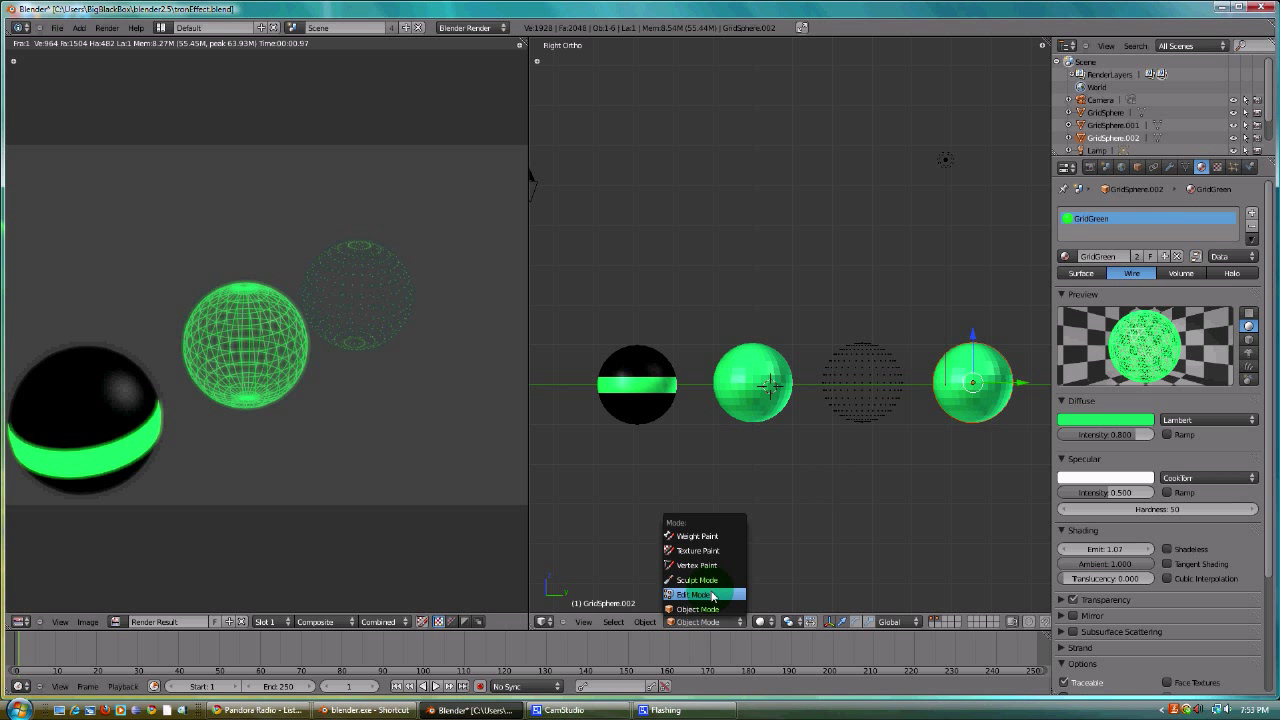
{"action": "left_click", "coordinate": [706, 594]}
{"action": "middle_click_drag", "start_coordinate": [842, 334], "coordinate": [671, 300], "text": "shift"}
{"action": "scroll", "coordinate": [680, 320], "scroll_direction": "up", "scroll_amount": 5}
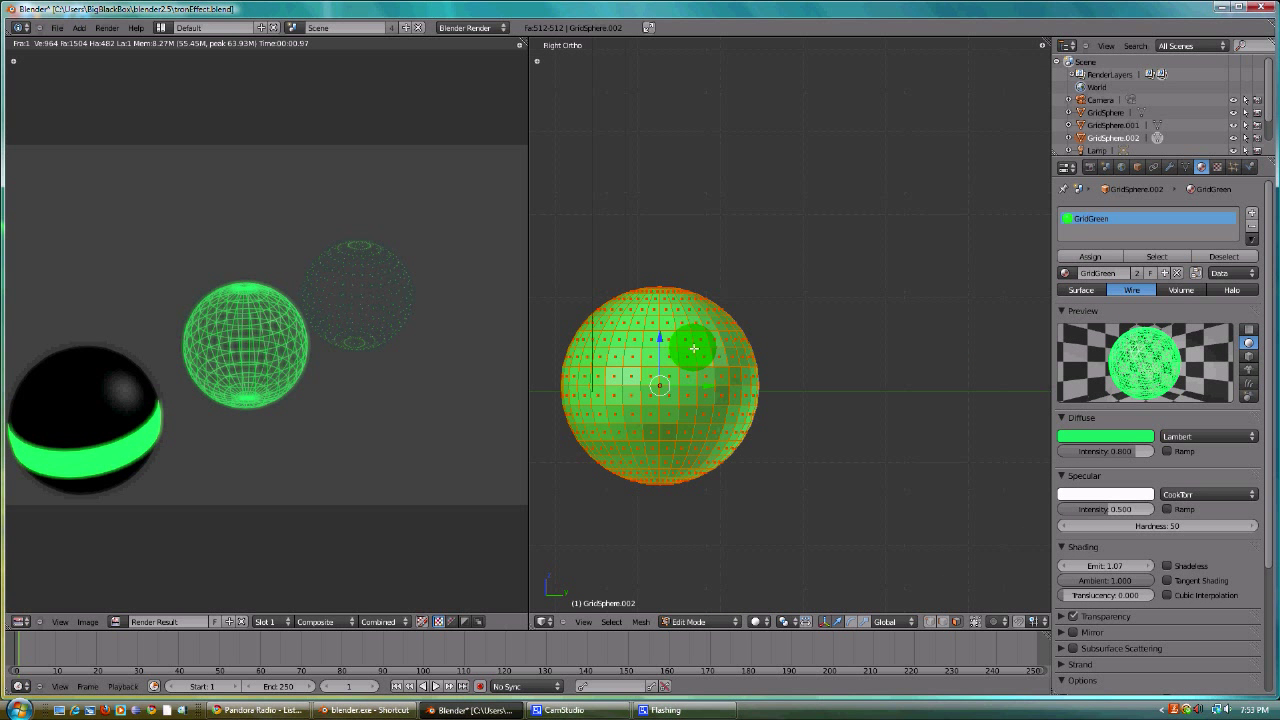
{"action": "key", "text": "KP_Decimal"}
{"action": "middle_click_drag", "start_coordinate": [800, 417], "coordinate": [753, 143]}
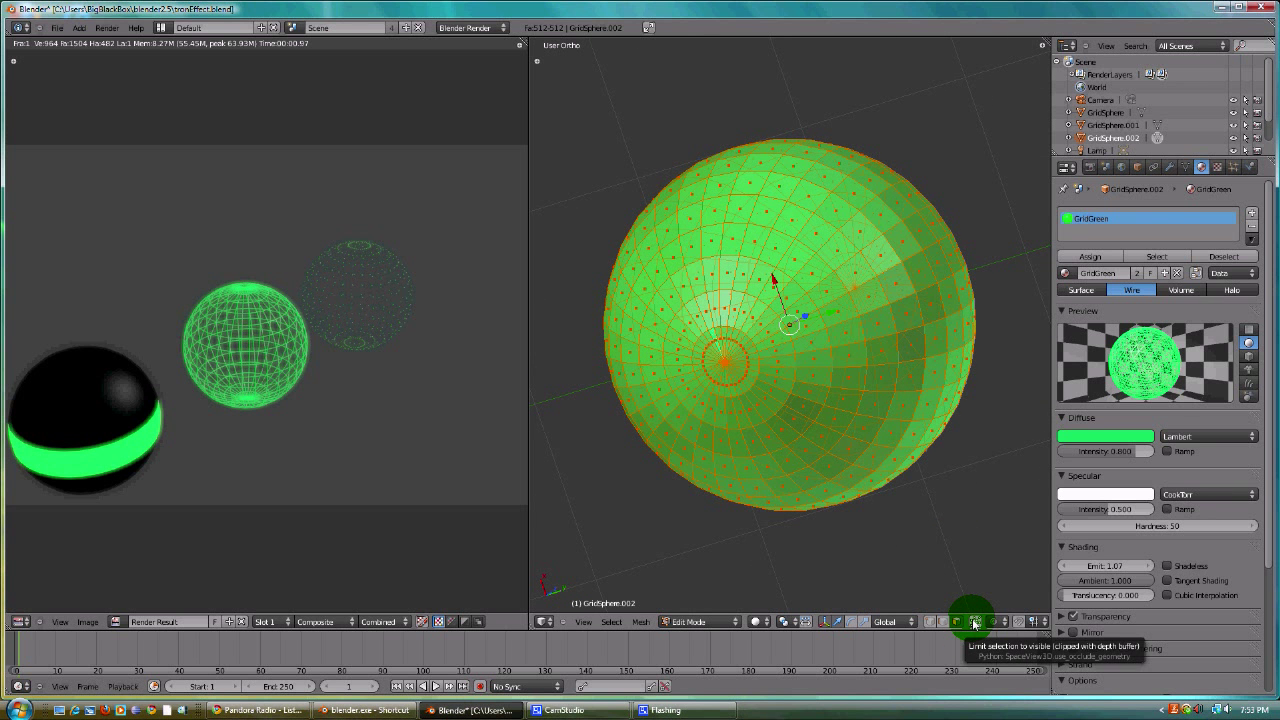
- Isolate the duplicated sphere in local view, look straight down on it, and deselect all its faces
{"action": "key", "text": "KP_3"}
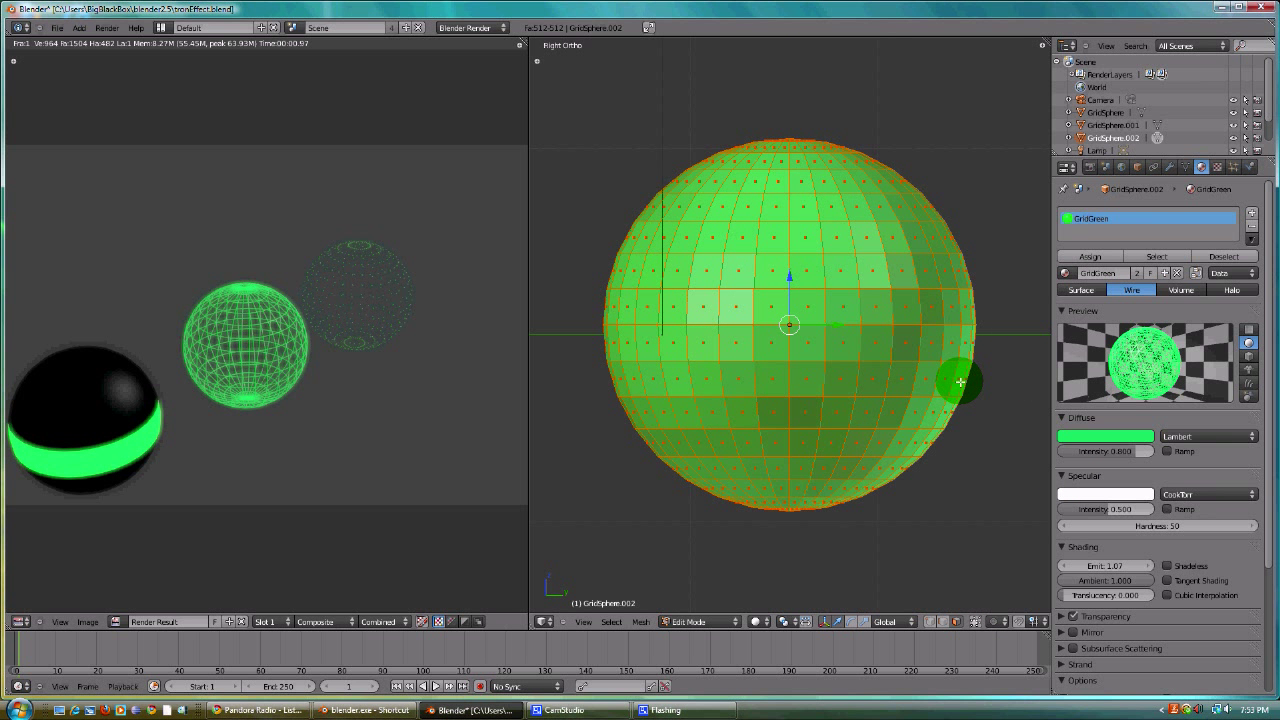
{"action": "middle_click_drag", "start_coordinate": [868, 513], "coordinate": [826, 217]}
{"action": "scroll", "coordinate": [826, 217], "scroll_direction": "down", "scroll_amount": 12}
{"action": "middle_click_drag", "start_coordinate": [922, 389], "coordinate": [803, 306]}
{"action": "scroll", "coordinate": [834, 270], "scroll_direction": "up", "scroll_amount": 12}
{"action": "middle_click_drag", "start_coordinate": [951, 410], "coordinate": [724, 265]}
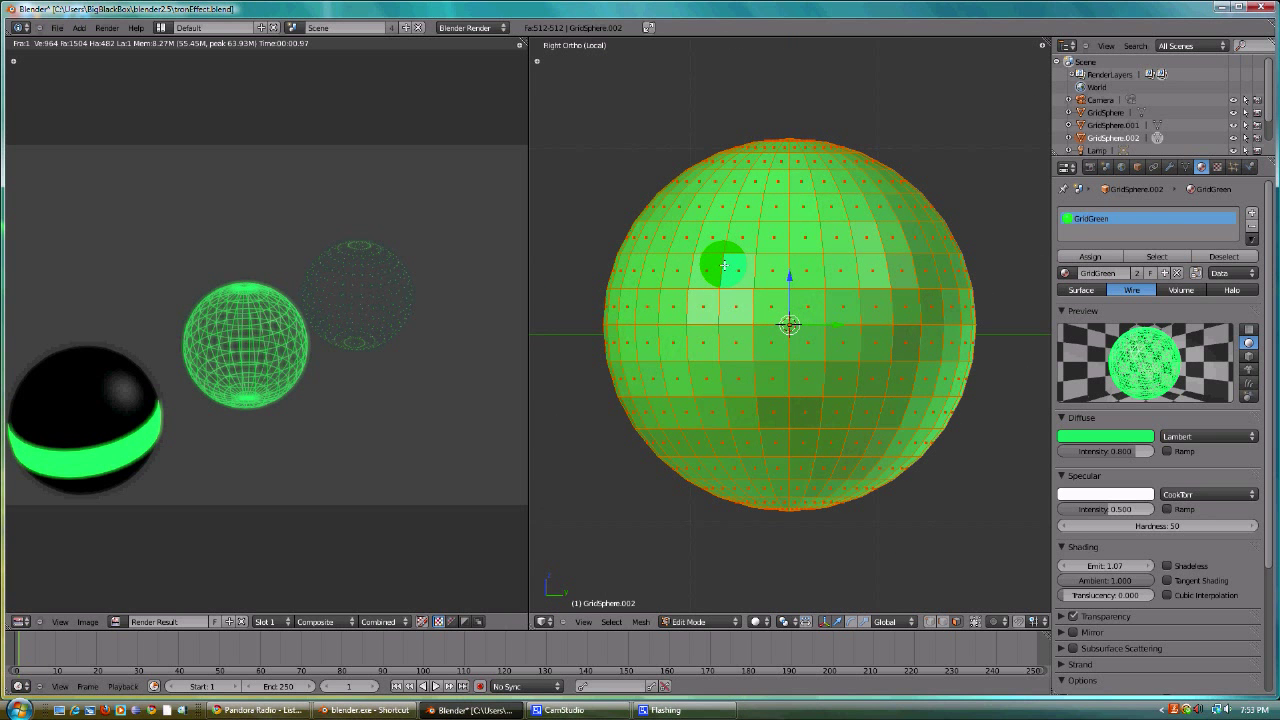
{"action": "key", "text": "KP_7"}
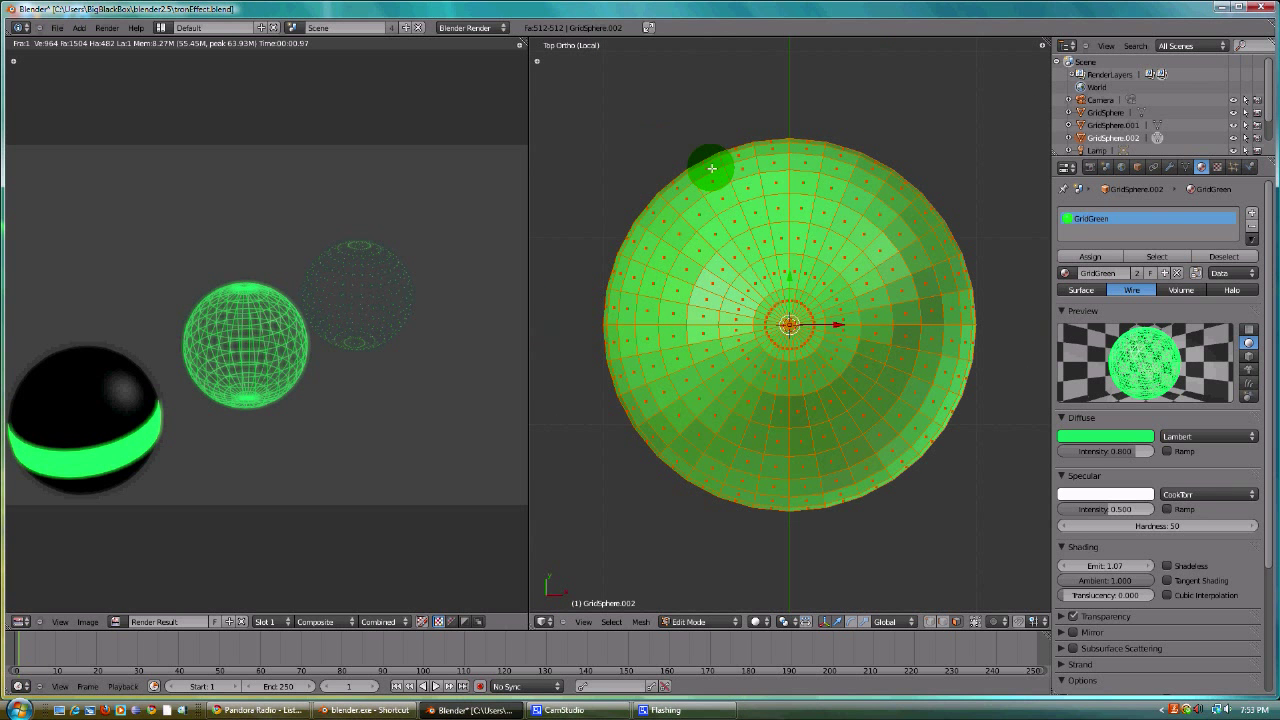
{"action": "key", "text": "a"}
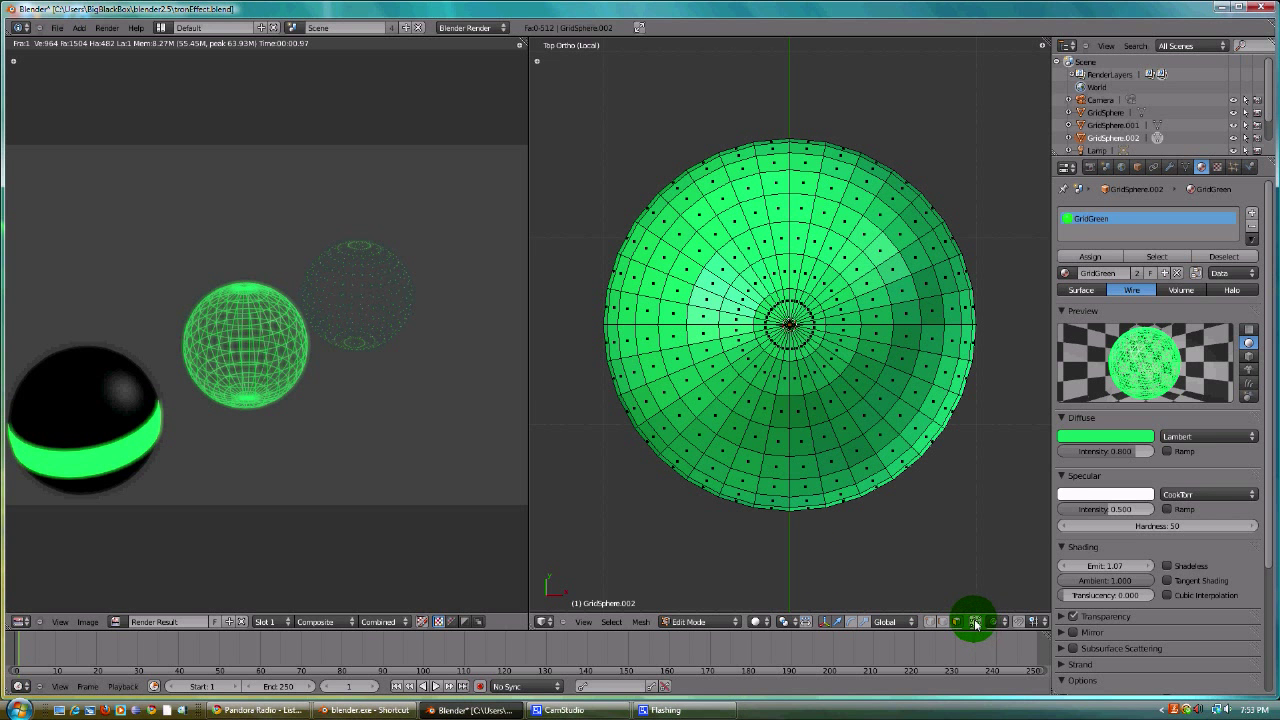
{"action": "middle_click_drag", "start_coordinate": [777, 290], "coordinate": [800, 310]}
{"action": "key", "text": "KP_7"}
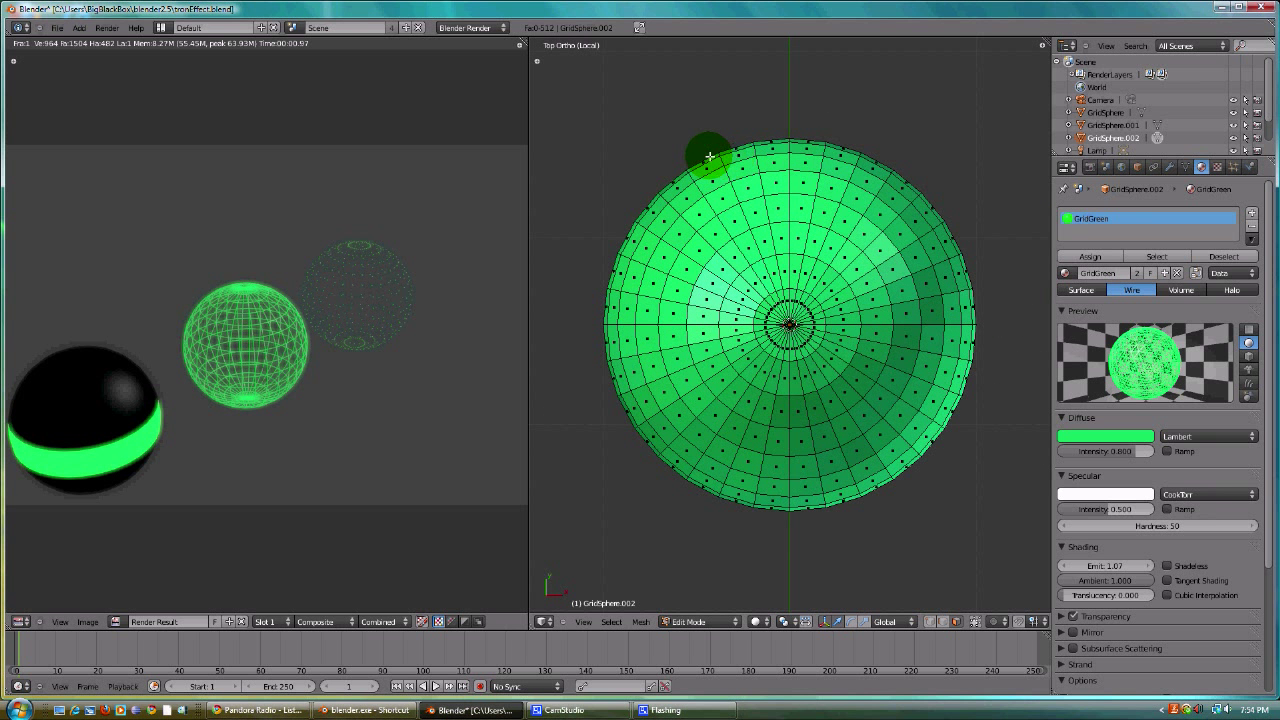
- Delete the faces around both poles and eight alternating vertical wedges of the duplicated sphere, leaving eight separate strips
{"action": "mouse_move", "coordinate": [700, 154]}
{"action": "left_mouse_down"}
{"action": "mouse_move", "coordinate": [686, 163]}
{"action": "mouse_move", "coordinate": [737, 229]}
{"action": "mouse_move", "coordinate": [674, 163]}
{"action": "mouse_move", "coordinate": [746, 285]}
{"action": "mouse_move", "coordinate": [820, 298]}
{"action": "mouse_move", "coordinate": [807, 359]}
{"action": "mouse_move", "coordinate": [749, 337]}
{"action": "mouse_move", "coordinate": [766, 306]}
{"action": "left_mouse_up"}
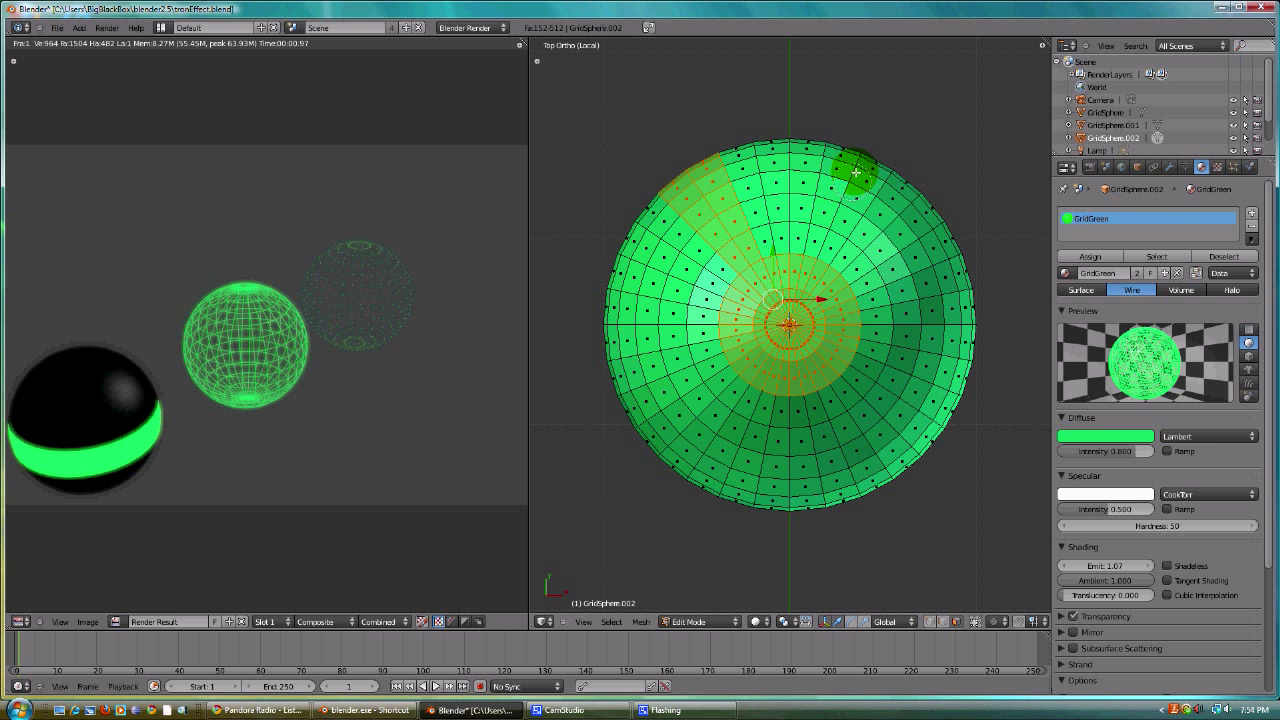
{"action": "mouse_move", "coordinate": [859, 151]}
{"action": "left_mouse_down"}
{"action": "mouse_move", "coordinate": [838, 220]}
{"action": "mouse_move", "coordinate": [859, 134]}
{"action": "left_mouse_up"}
{"action": "mouse_move", "coordinate": [861, 134]}
{"action": "middle_mouse_down"}
{"action": "mouse_move", "coordinate": [830, 235]}
{"action": "mouse_move", "coordinate": [880, 157]}
{"action": "mouse_move", "coordinate": [832, 147]}
{"action": "middle_mouse_up"}
{"action": "mouse_move", "coordinate": [832, 147]}
{"action": "left_mouse_down"}
{"action": "mouse_move", "coordinate": [820, 134]}
{"action": "mouse_move", "coordinate": [818, 210]}
{"action": "left_mouse_up"}
{"action": "mouse_move", "coordinate": [925, 168]}
{"action": "left_mouse_down"}
{"action": "mouse_move", "coordinate": [937, 211]}
{"action": "mouse_move", "coordinate": [871, 271]}
{"action": "mouse_move", "coordinate": [974, 286]}
{"action": "mouse_move", "coordinate": [991, 357]}
{"action": "mouse_move", "coordinate": [880, 343]}
{"action": "mouse_move", "coordinate": [989, 360]}
{"action": "mouse_move", "coordinate": [943, 349]}
{"action": "mouse_move", "coordinate": [928, 425]}
{"action": "mouse_move", "coordinate": [900, 470]}
{"action": "mouse_move", "coordinate": [840, 402]}
{"action": "mouse_move", "coordinate": [877, 484]}
{"action": "mouse_move", "coordinate": [797, 509]}
{"action": "left_mouse_up"}
{"action": "middle_click_drag", "start_coordinate": [801, 507], "coordinate": [748, 512]}
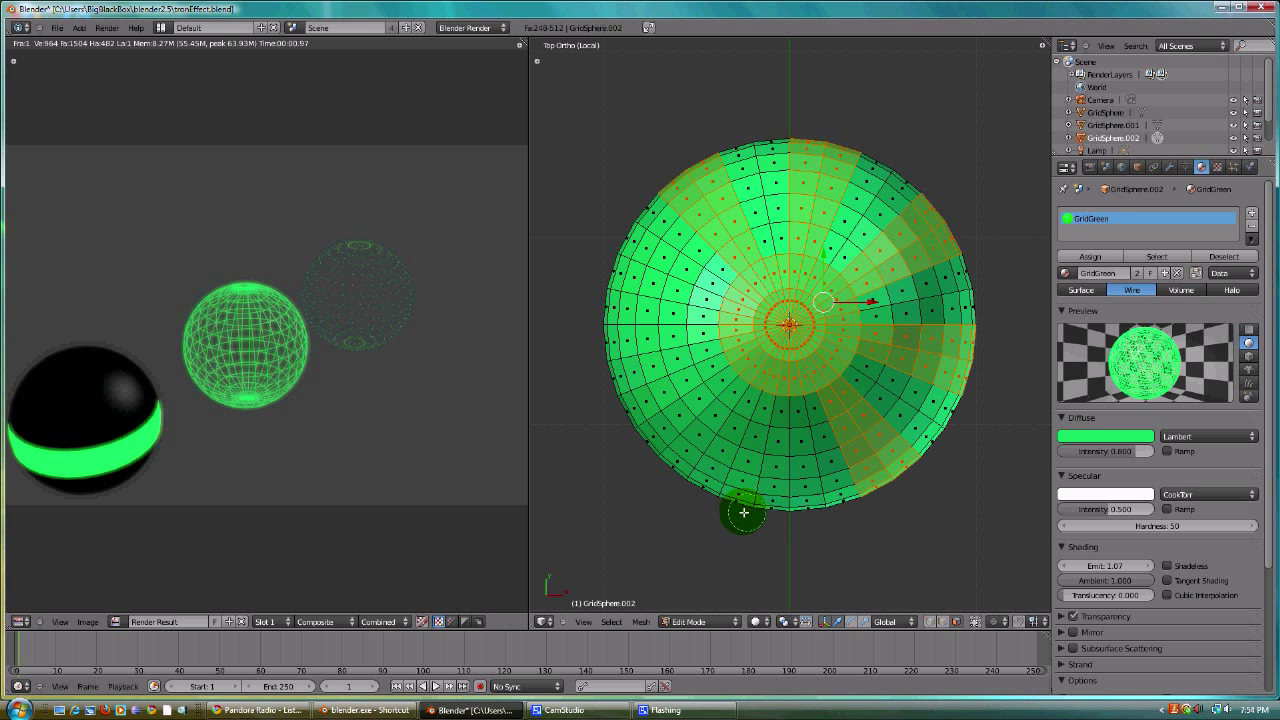
{"action": "mouse_move", "coordinate": [749, 514]}
{"action": "left_mouse_down"}
{"action": "mouse_move", "coordinate": [775, 427]}
{"action": "mouse_move", "coordinate": [723, 489]}
{"action": "left_mouse_up"}
{"action": "mouse_move", "coordinate": [649, 438]}
{"action": "left_mouse_down"}
{"action": "mouse_move", "coordinate": [640, 420]}
{"action": "mouse_move", "coordinate": [706, 374]}
{"action": "left_mouse_up"}
{"action": "mouse_move", "coordinate": [609, 296]}
{"action": "left_mouse_down"}
{"action": "mouse_move", "coordinate": [617, 280]}
{"action": "mouse_move", "coordinate": [671, 294]}
{"action": "mouse_move", "coordinate": [613, 308]}
{"action": "left_mouse_up"}
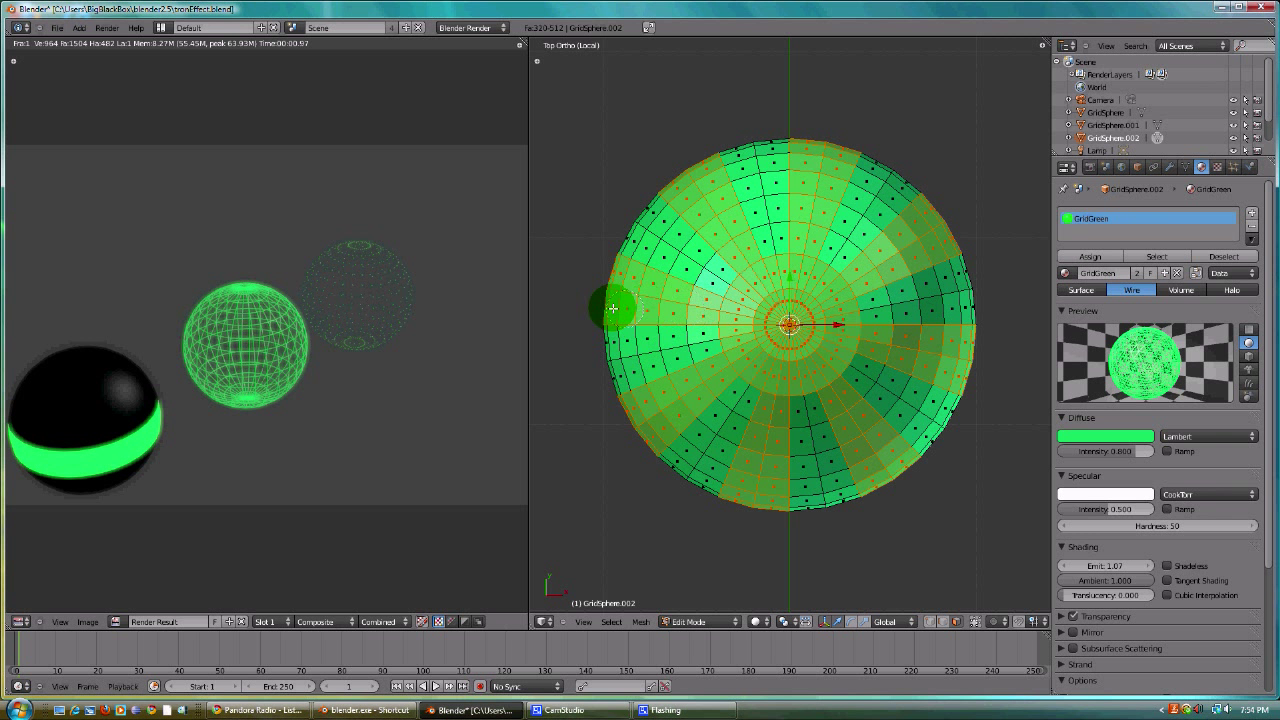
{"action": "key", "text": "x"}
{"action": "left_click", "coordinate": [552, 297]}
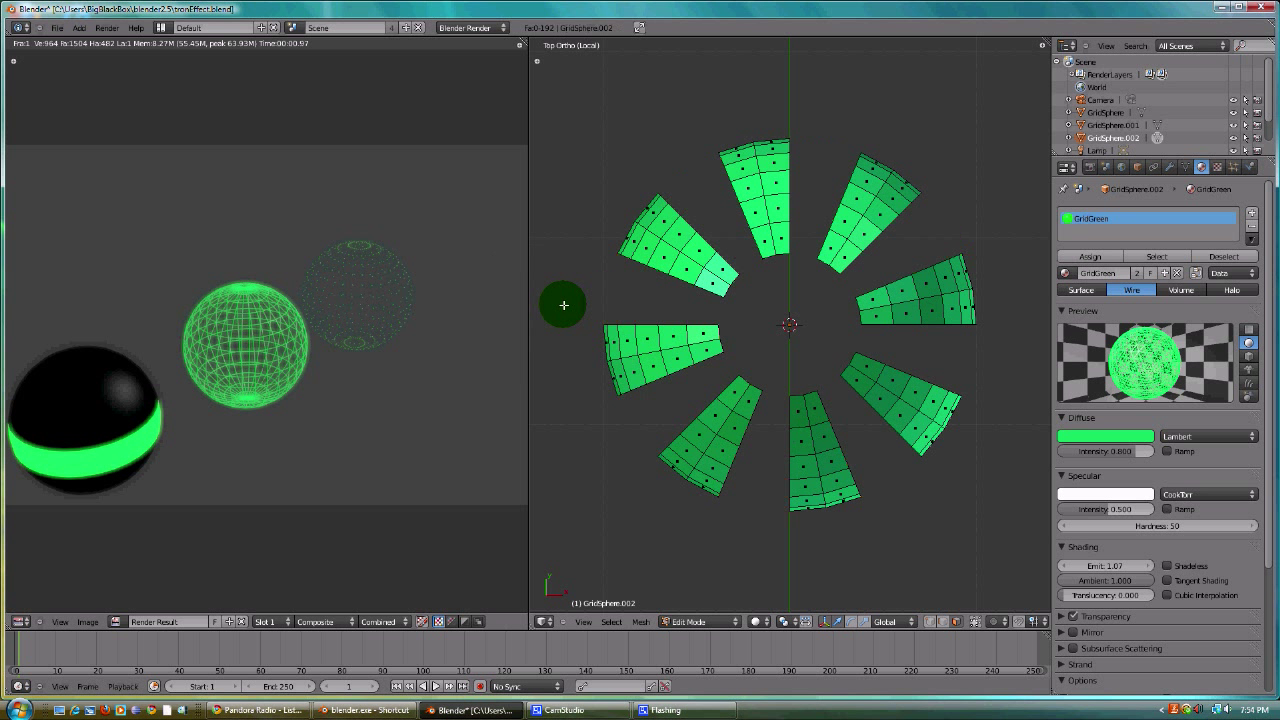
- Delete the two rows of faces around the sphere's equator, including the single leftover face, to split the strips into halves
{"action": "middle_click_drag", "start_coordinate": [663, 207], "coordinate": [766, 263]}
{"action": "key", "text": "KP_3"}
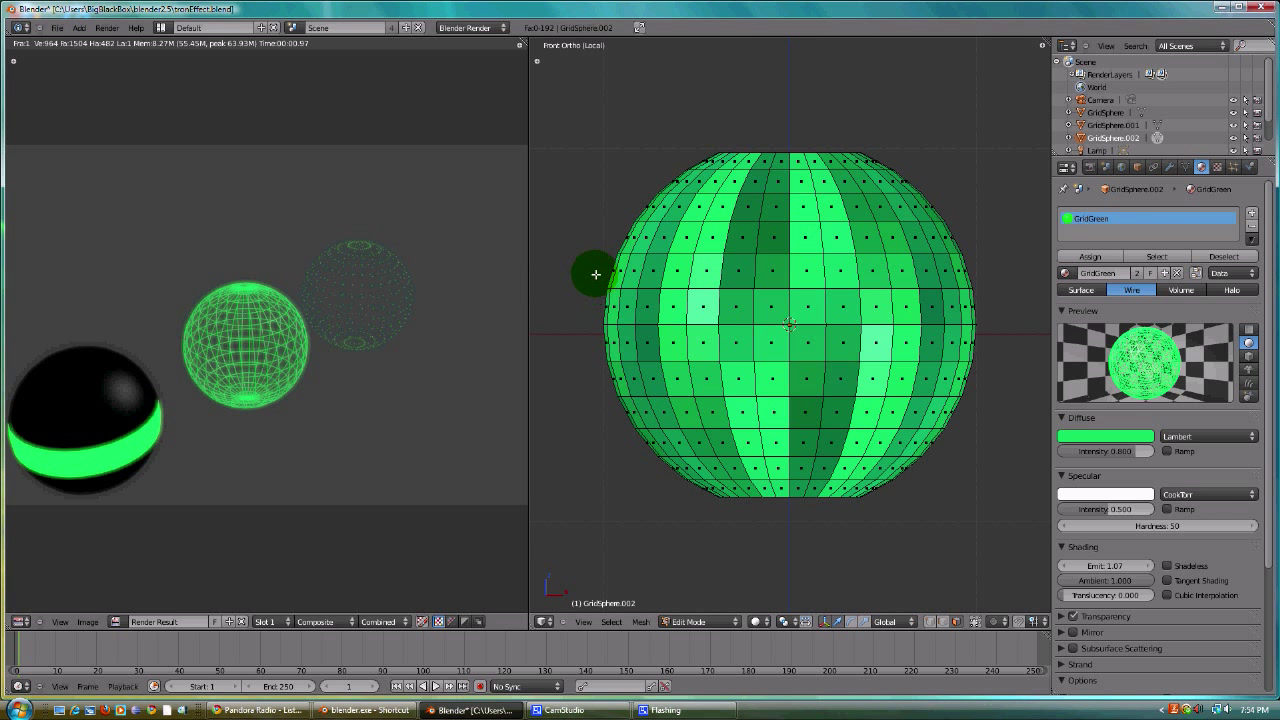
{"action": "key", "text": "c"}
{"action": "mouse_move", "coordinate": [600, 311]}
{"action": "left_mouse_down"}
{"action": "mouse_move", "coordinate": [924, 314]}
{"action": "mouse_move", "coordinate": [909, 337]}
{"action": "mouse_move", "coordinate": [600, 331]}
{"action": "left_mouse_up"}
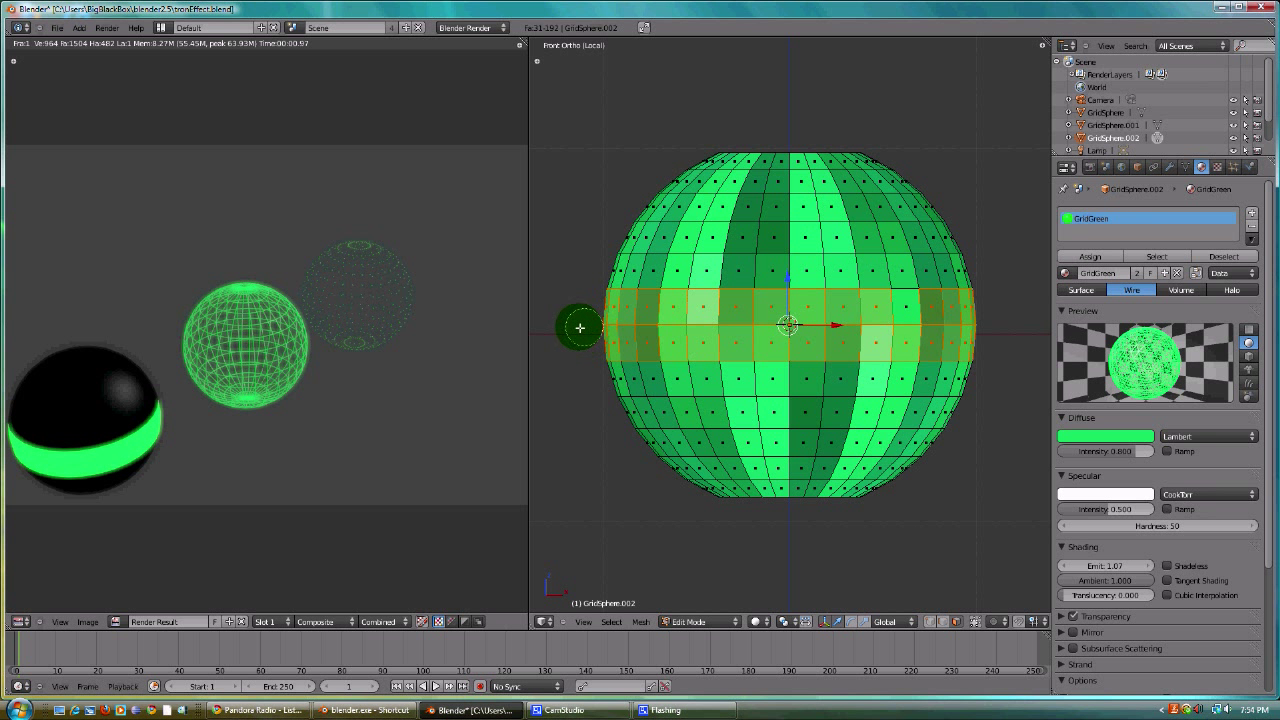
{"action": "key", "text": "x"}
{"action": "left_click", "coordinate": [576, 329]}
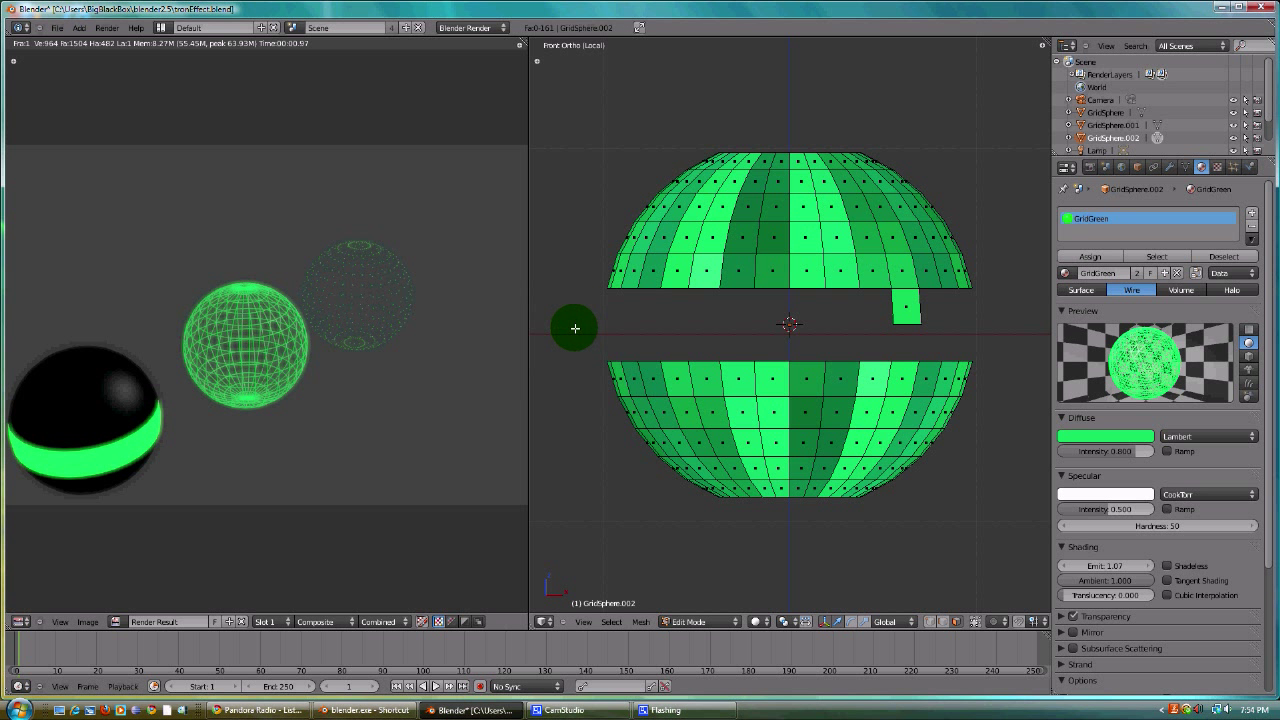
{"action": "key", "text": "x"}
{"action": "left_click", "coordinate": [862, 298]}
- Leave local view to show all the spheres in the right view and render the scene
{"action": "mouse_move", "coordinate": [871, 249]}
{"action": "middle_mouse_down"}
{"action": "mouse_move", "coordinate": [877, 191]}
{"action": "mouse_move", "coordinate": [934, 410]}
{"action": "mouse_move", "coordinate": [866, 560]}
{"action": "mouse_move", "coordinate": [800, 543]}
{"action": "mouse_move", "coordinate": [815, 500]}
{"action": "mouse_move", "coordinate": [843, 478]}
{"action": "middle_mouse_up"}
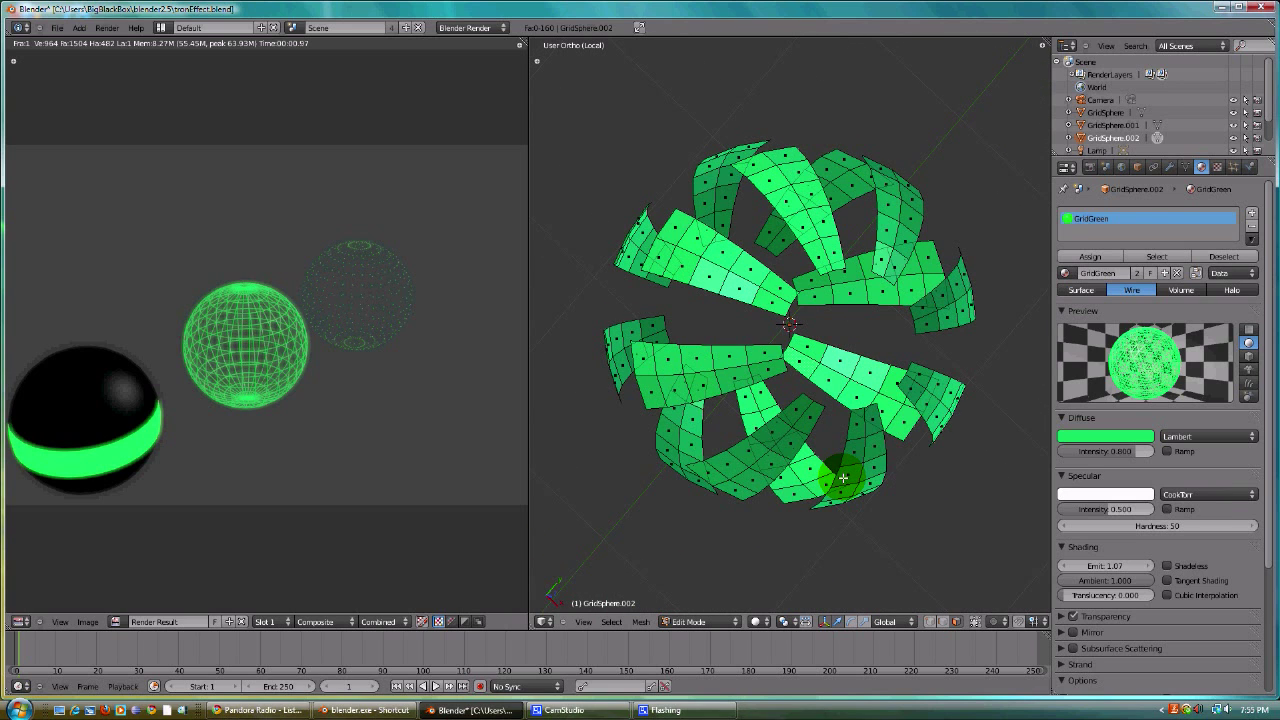
{"action": "key", "text": "KP_3"}
{"action": "key", "text": "KP_Divide"}
{"action": "scroll", "coordinate": [855, 479], "scroll_direction": "down", "scroll_amount": 6}
{"action": "scroll", "coordinate": [832, 412], "scroll_direction": "up", "scroll_amount": 2}
{"action": "middle_click_drag", "start_coordinate": [738, 435], "coordinate": [863, 446], "text": "shift"}
{"action": "key", "text": "F12"}
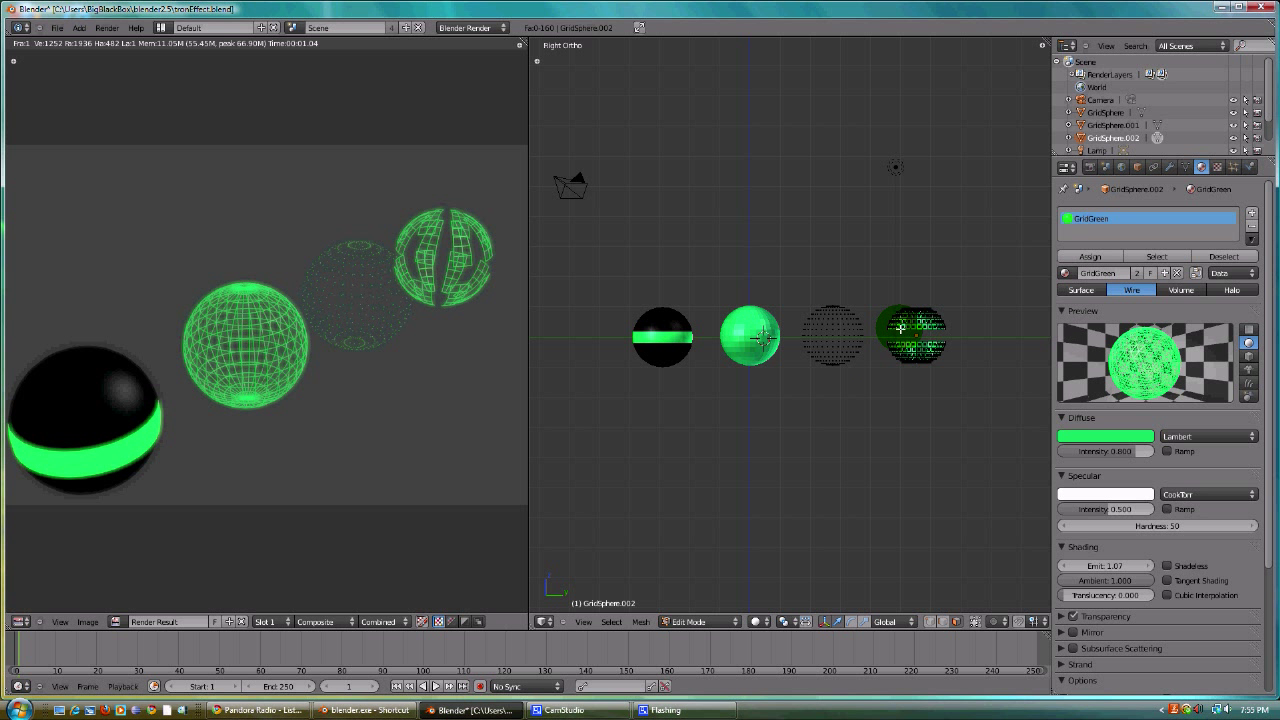
- Select all faces of the cut-up sphere and scale them down slightly and uniformly
{"action": "key", "text": "a"}
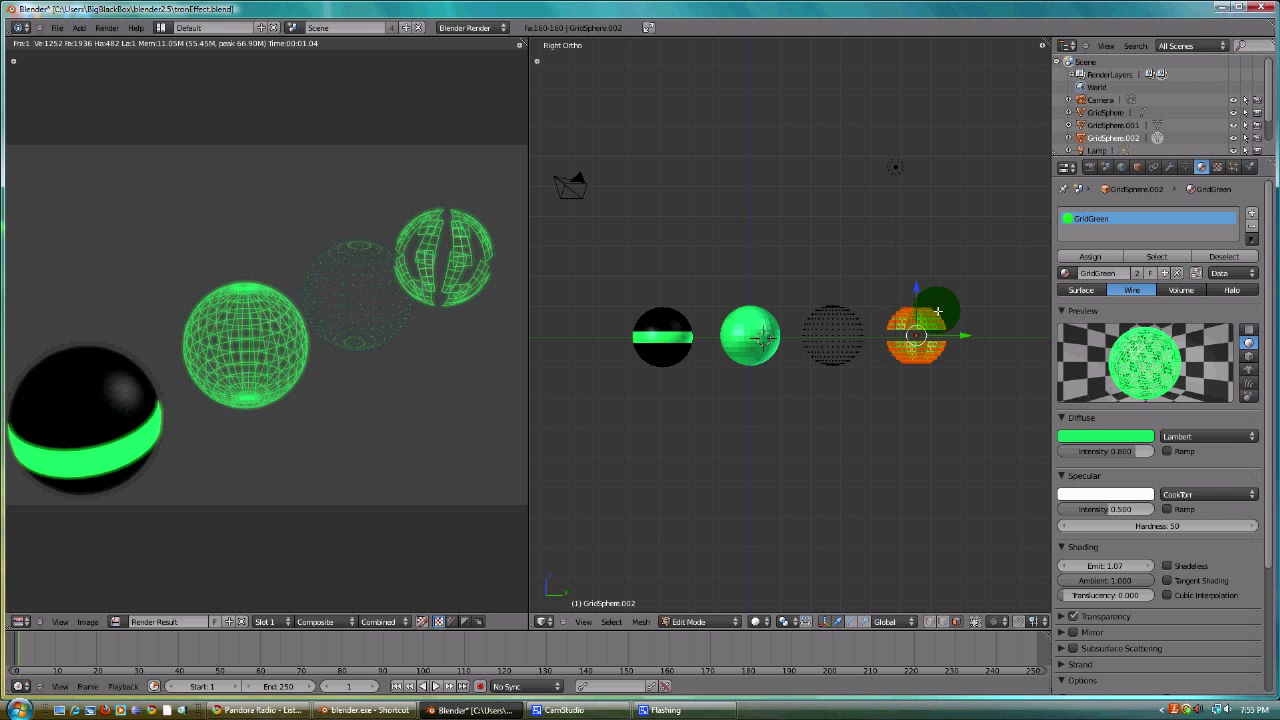
{"action": "scroll", "coordinate": [963, 303], "scroll_direction": "up", "scroll_amount": 5}
{"action": "middle_click_drag", "start_coordinate": [960, 297], "coordinate": [703, 274], "text": "shift"}
{"action": "key", "text": "s"}
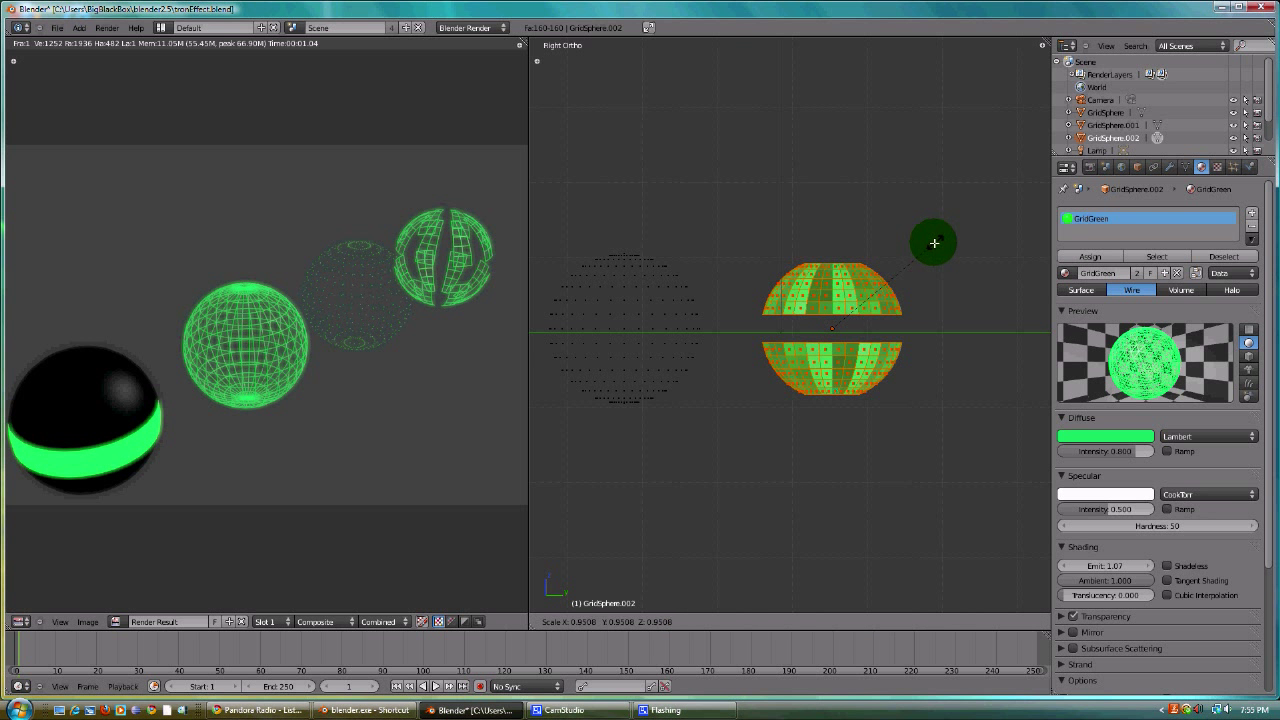
{"action": "left_click", "coordinate": [923, 245]}
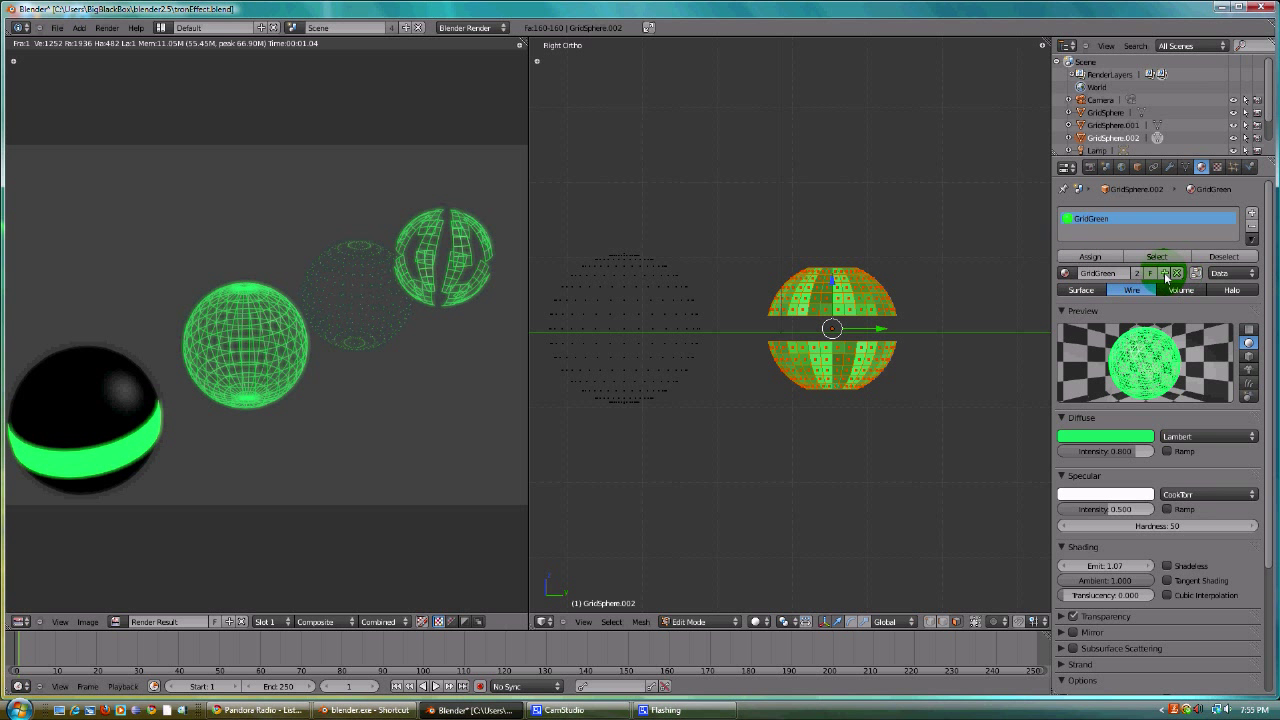
- Make the cut-up sphere's GridGreen material single-user and set its diffuse colour to pale green (R 0.223, G 0.800, B 0.222)
{"action": "left_click", "coordinate": [1137, 273]}
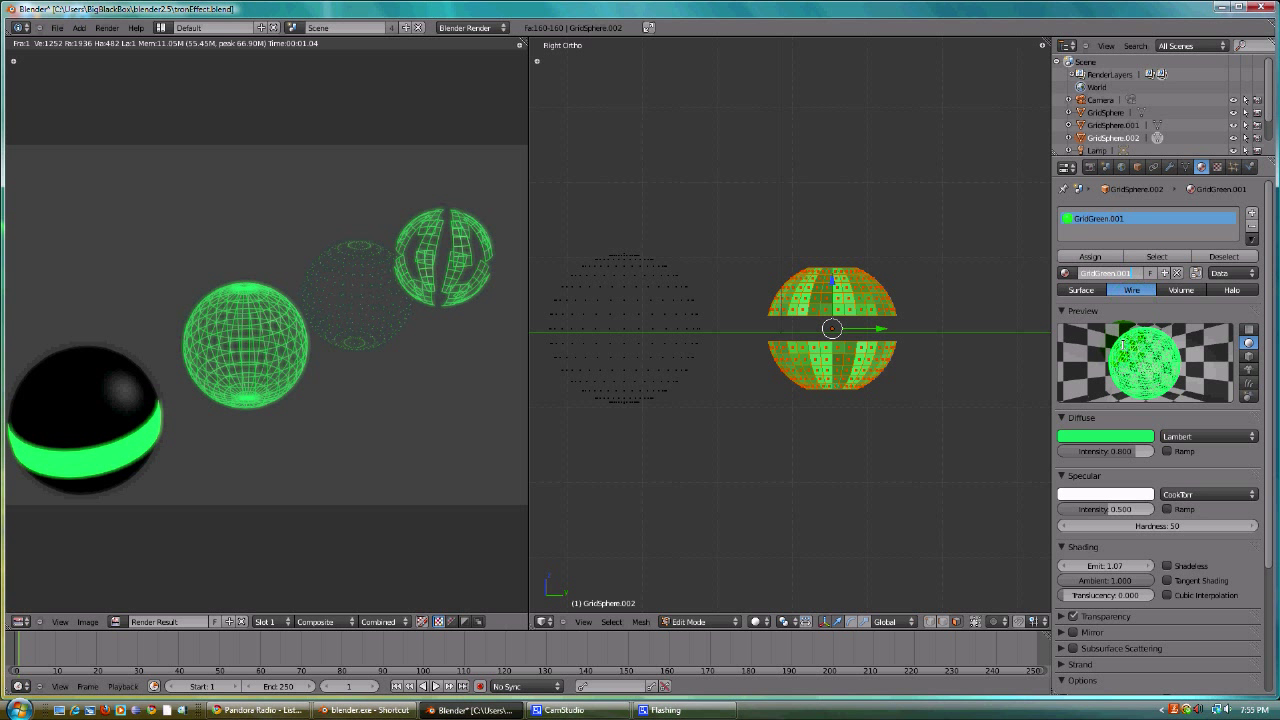
{"action": "left_click", "coordinate": [1130, 440]}
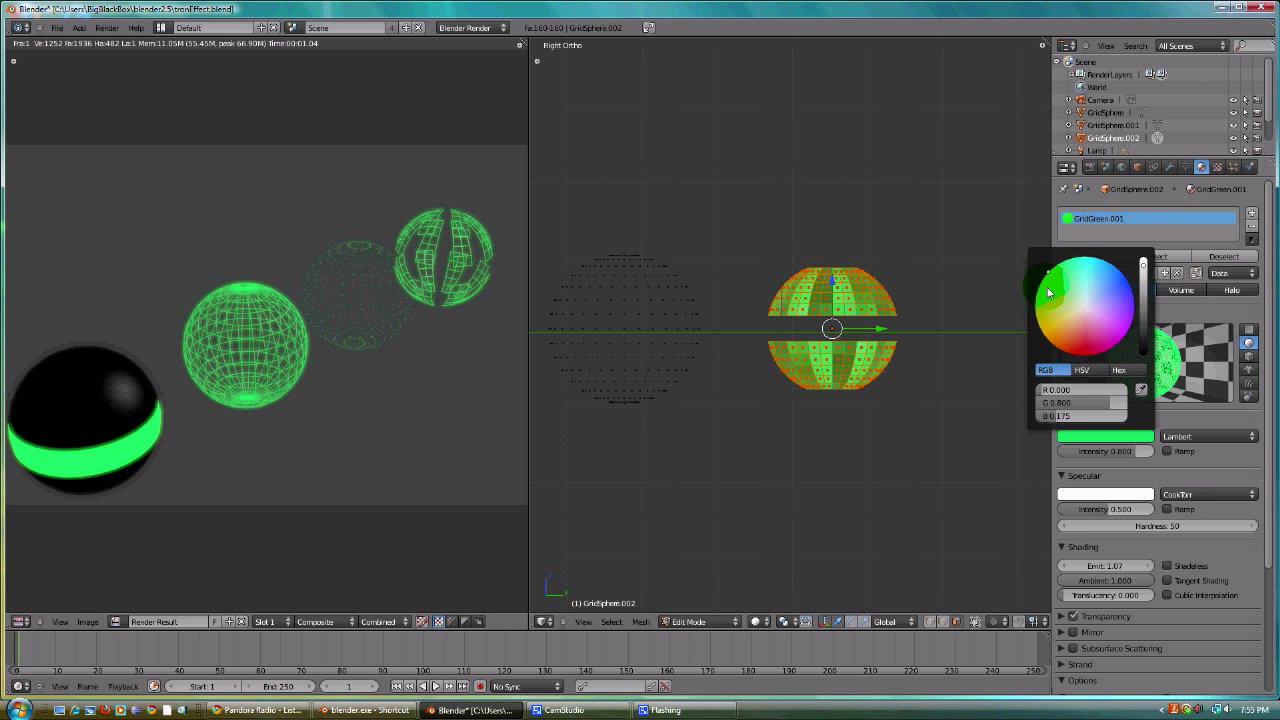
{"action": "left_click_drag", "start_coordinate": [1051, 290], "coordinate": [1055, 292]}
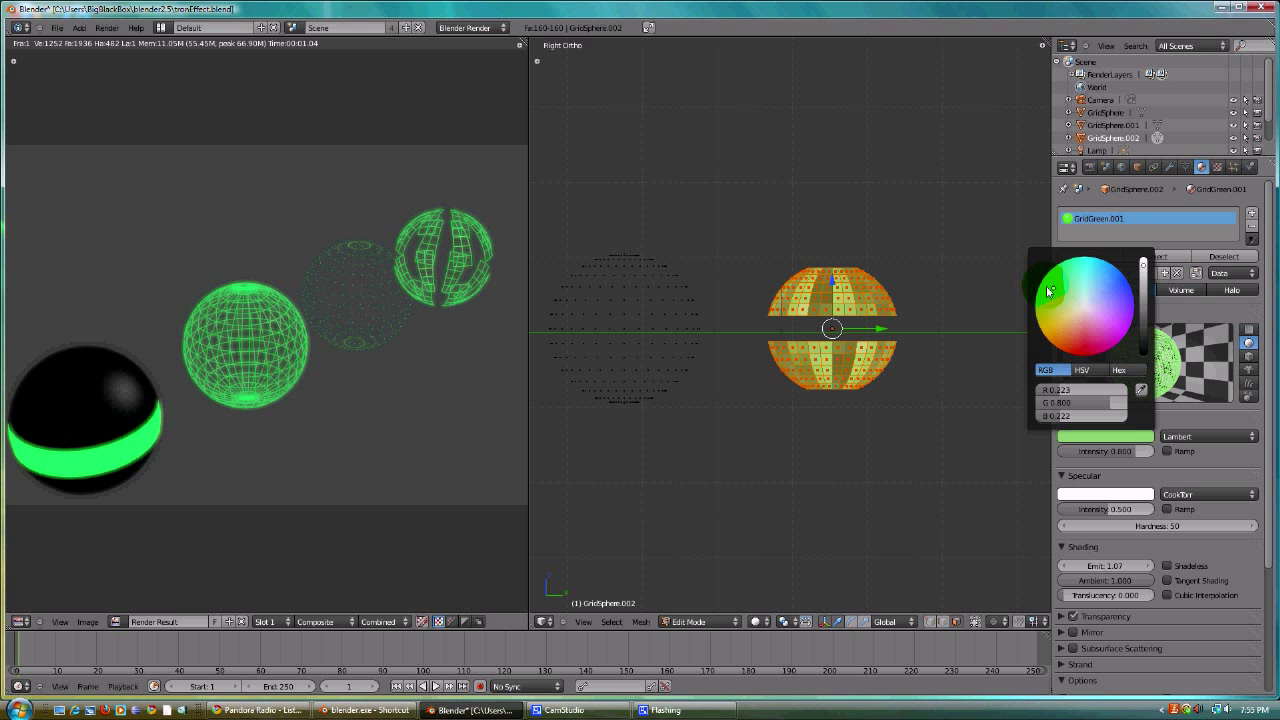
- Render the scene and save the project over tronEffect.blend
{"action": "key", "text": "F12"}
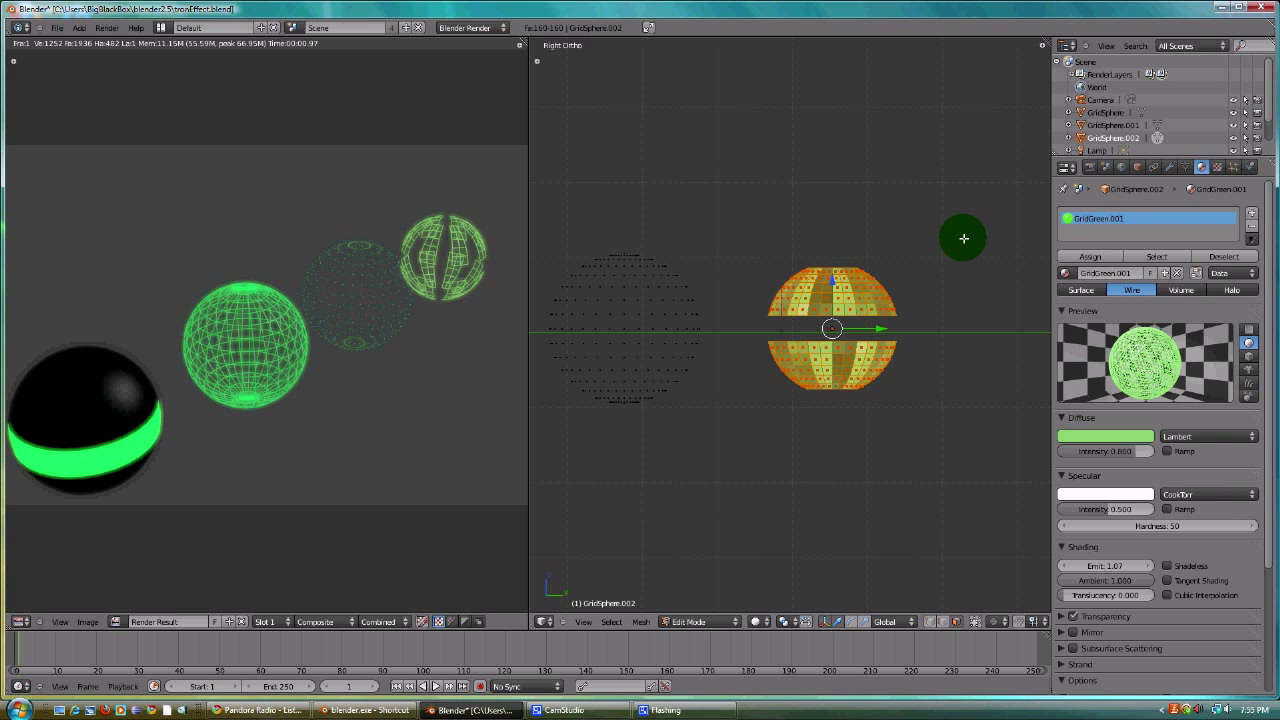
{"action": "key", "text": "ctrl+s"}
{"action": "left_click", "coordinate": [833, 296]}
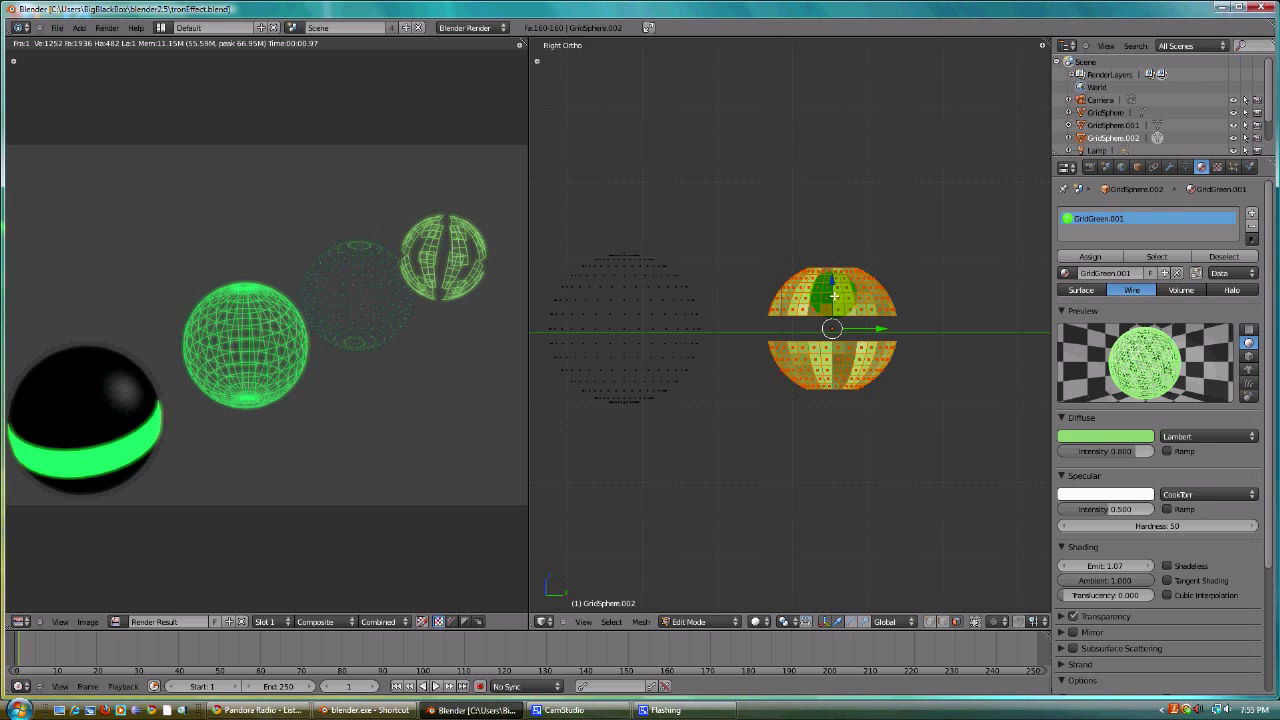